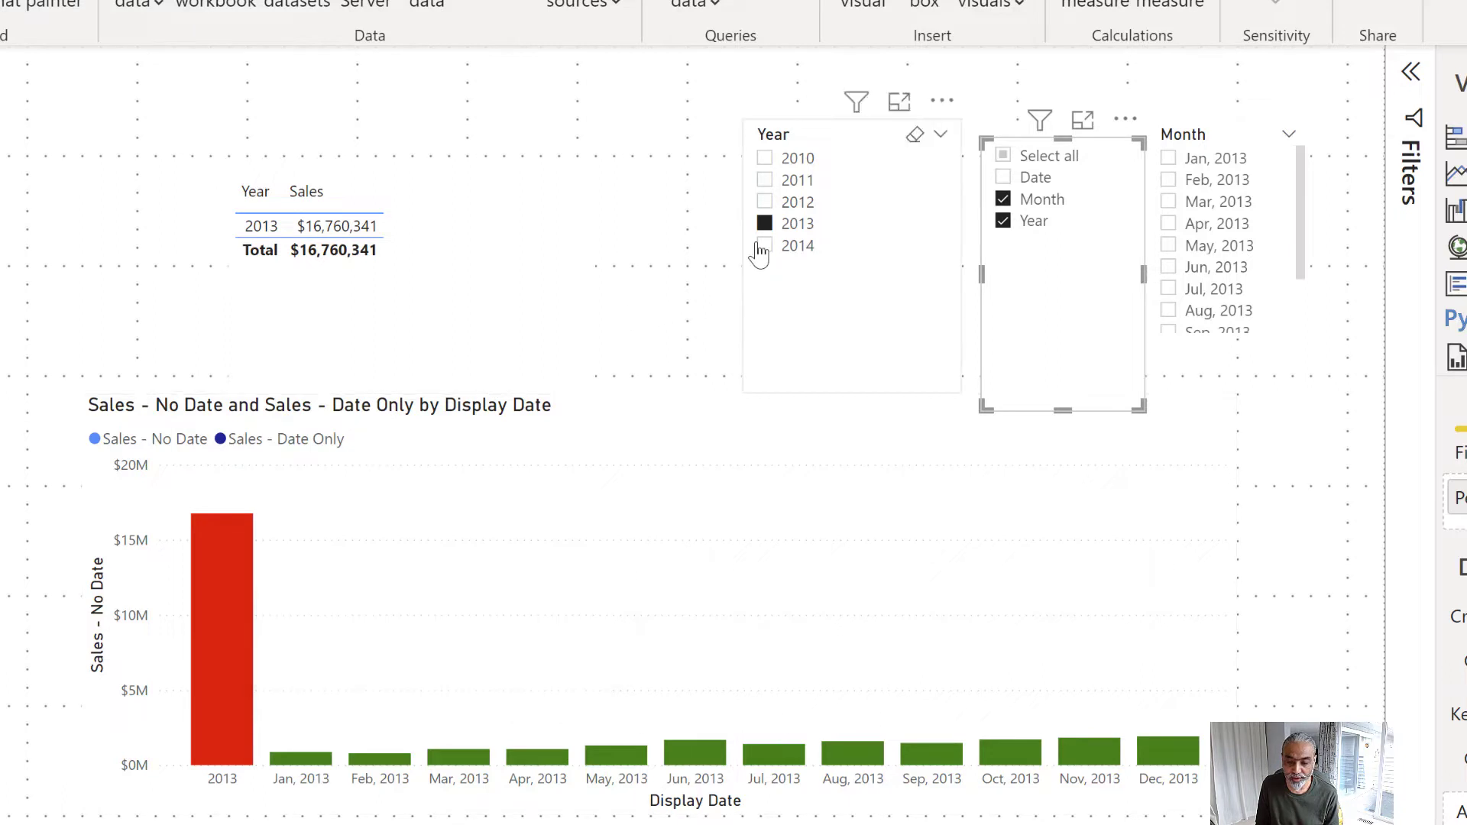
Add 2012, 2011 and 2010 to the years already selected in the Year slicer
{"action": "left_click", "coordinate": [803, 202], "text": "ctrl"}
{"action": "left_click", "coordinate": [804, 180], "text": "ctrl"}
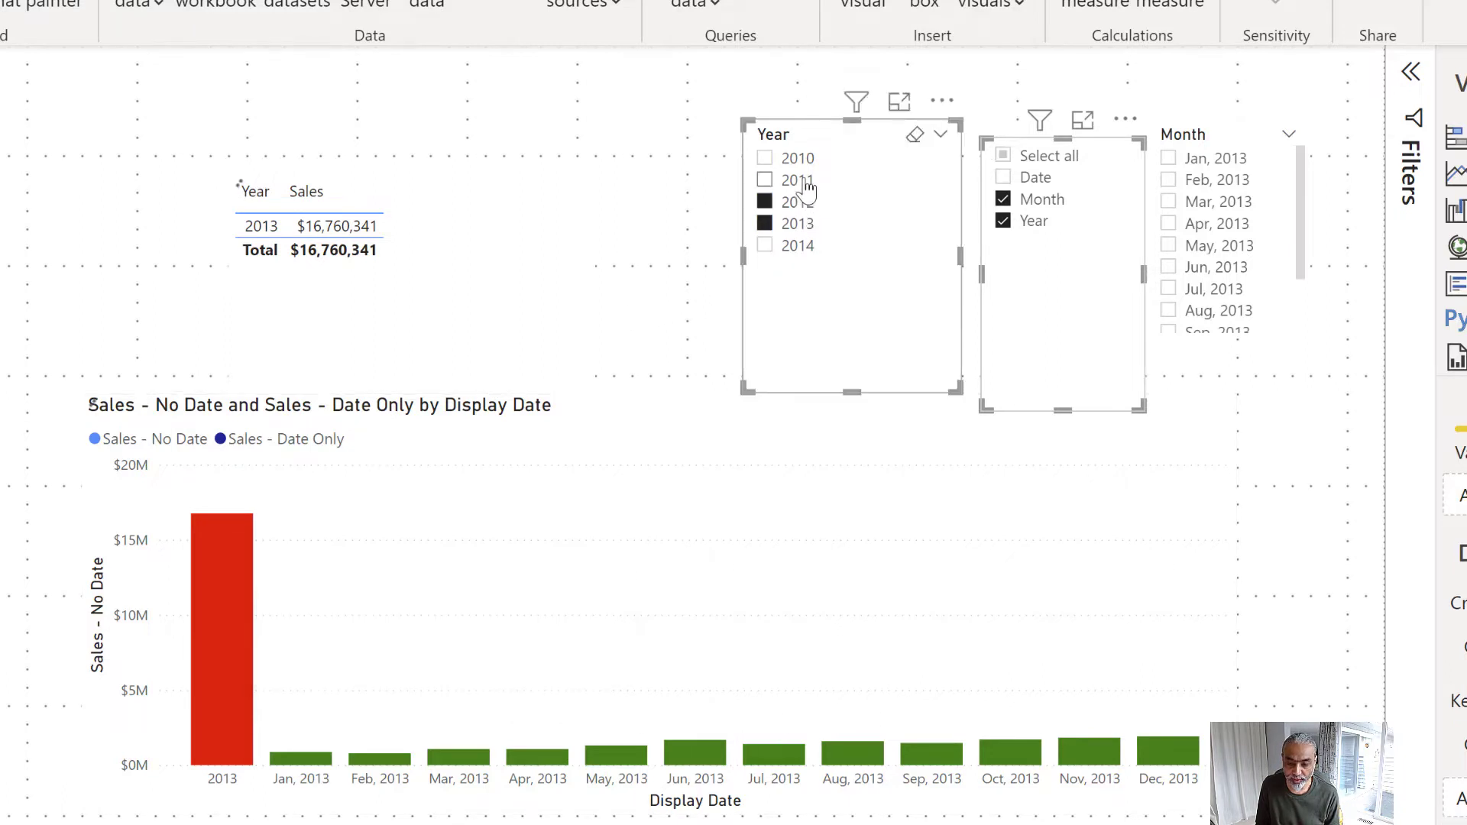
{"action": "left_click", "coordinate": [800, 158], "text": "ctrl"}
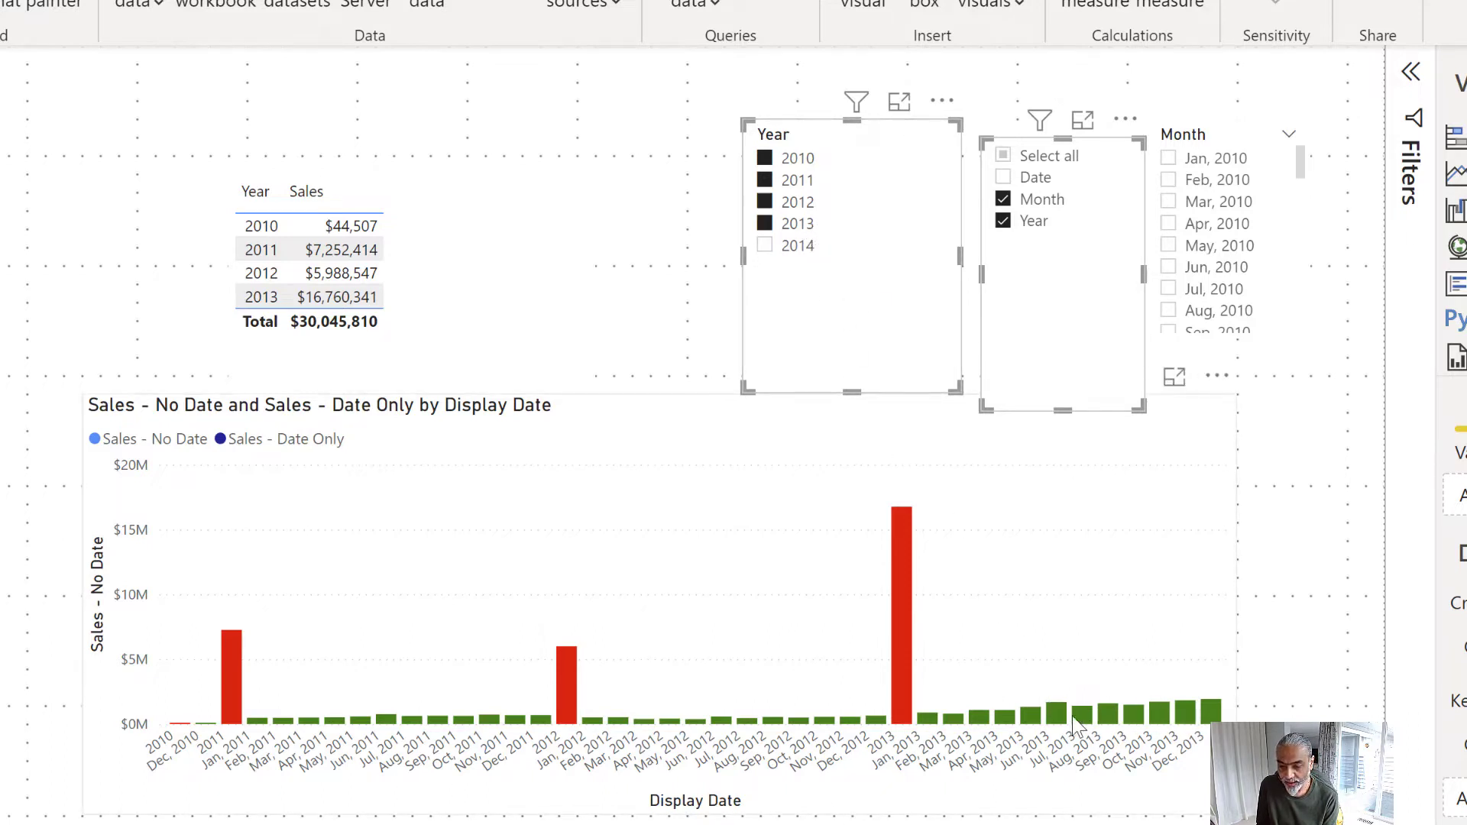
{"action": "mouse_move", "coordinate": [1108, 706]}
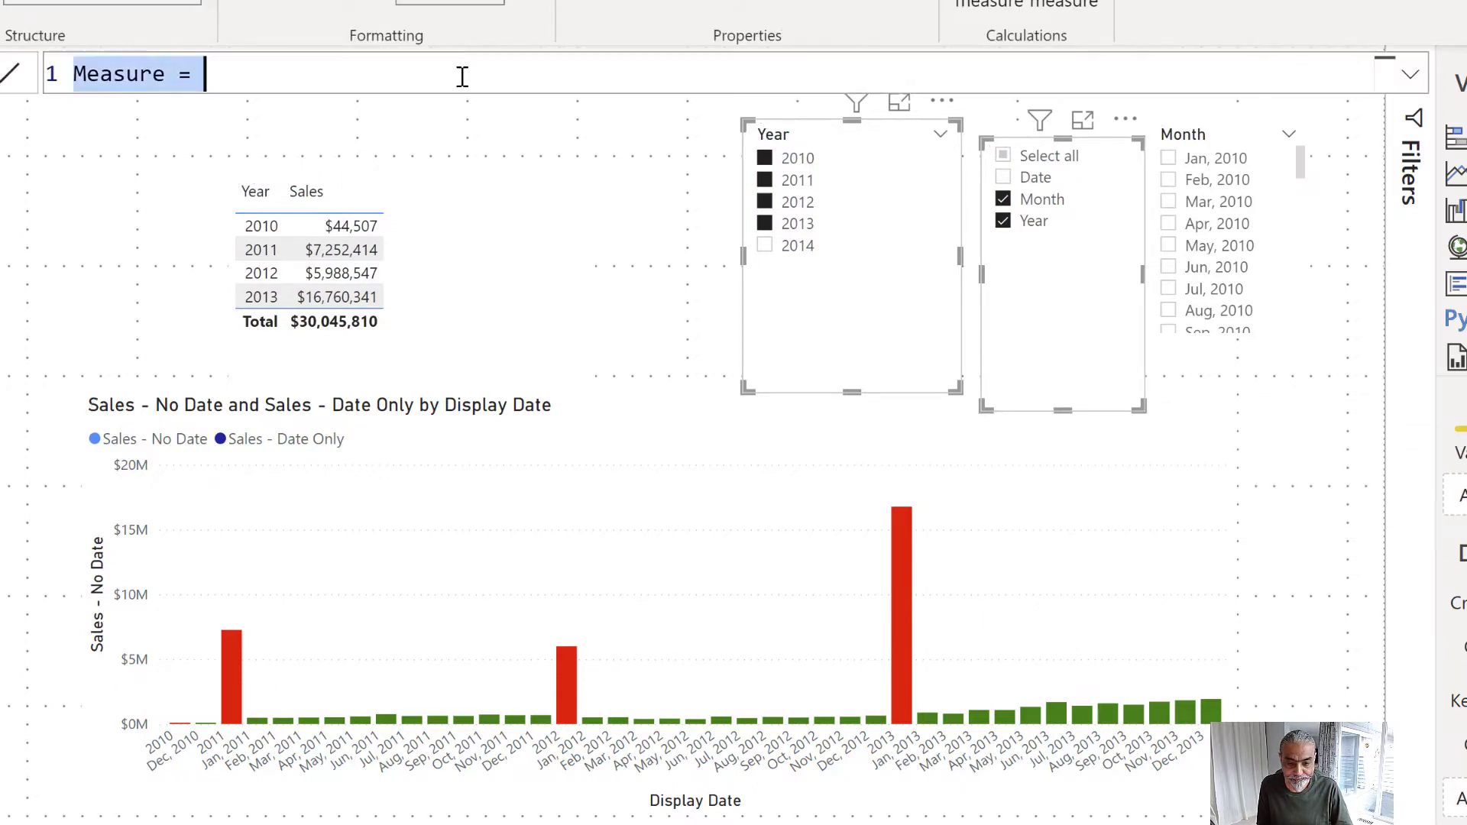
Name the new measure "Sales Detail By month and year" and add blank lines below it for the formula
{"action": "type", "text": "Sales"}
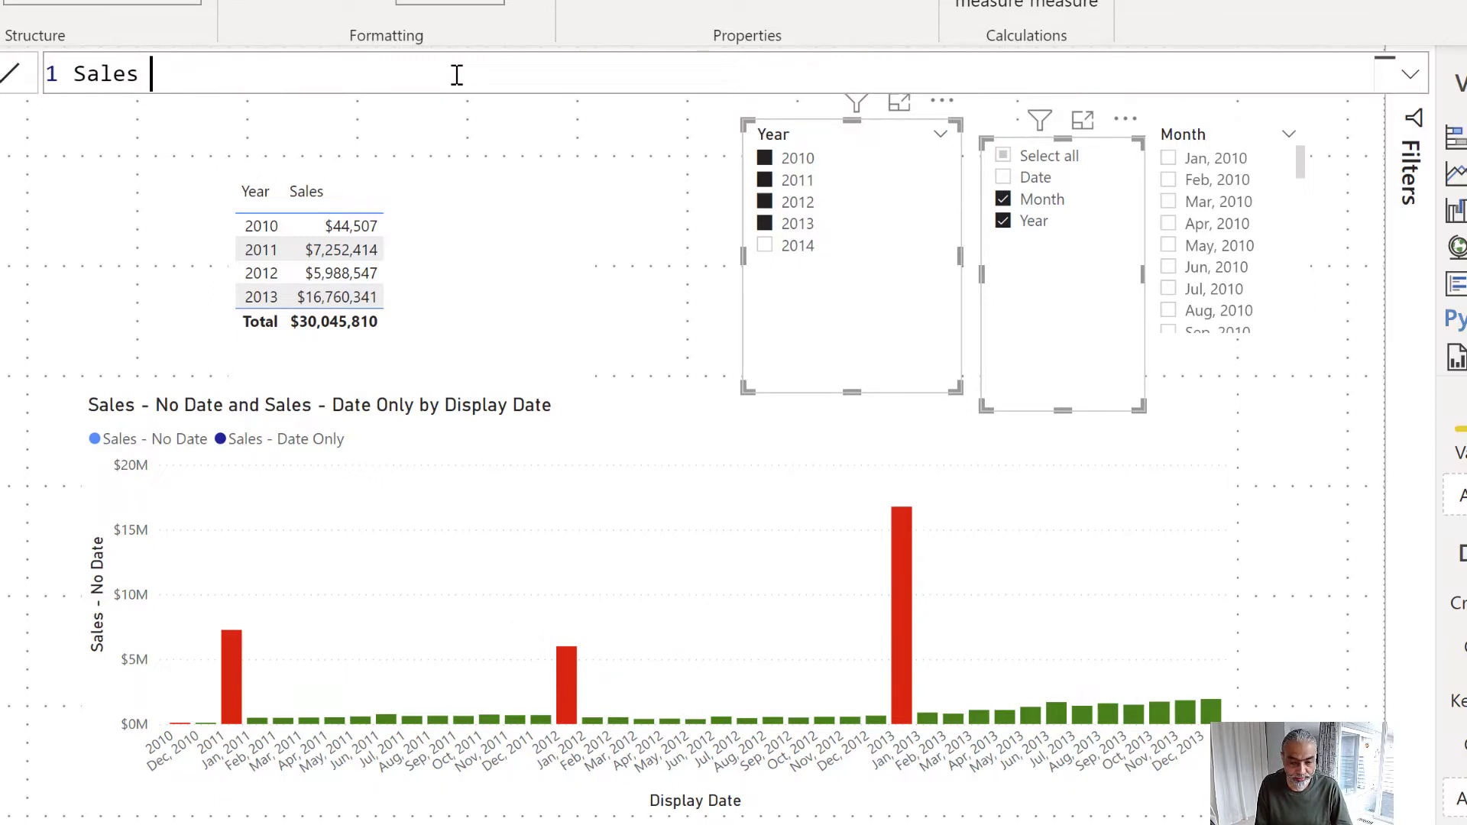
{"action": "type", "text": " Detail By m"}
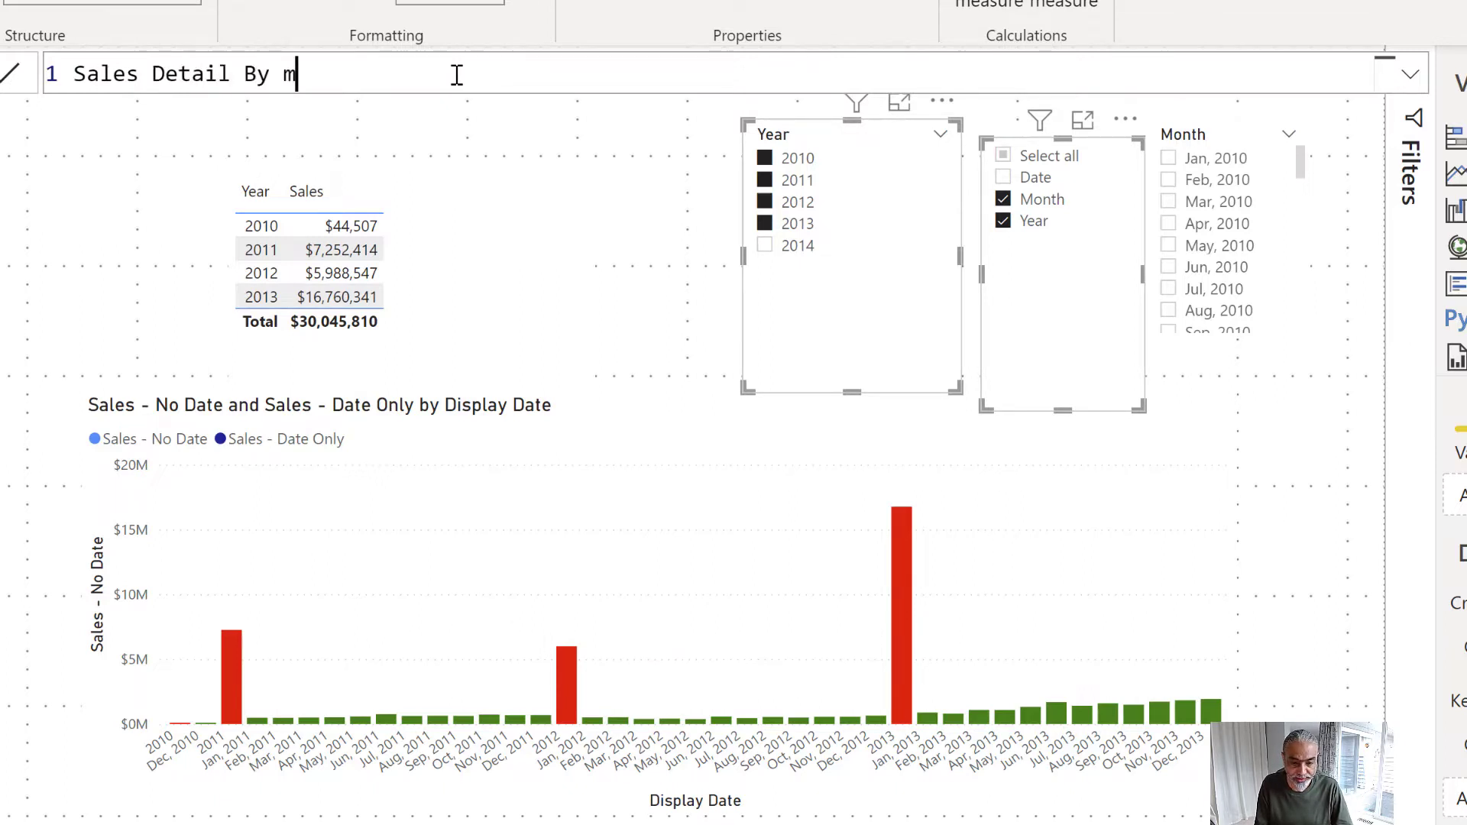
{"action": "type", "text": "onth and year ="}
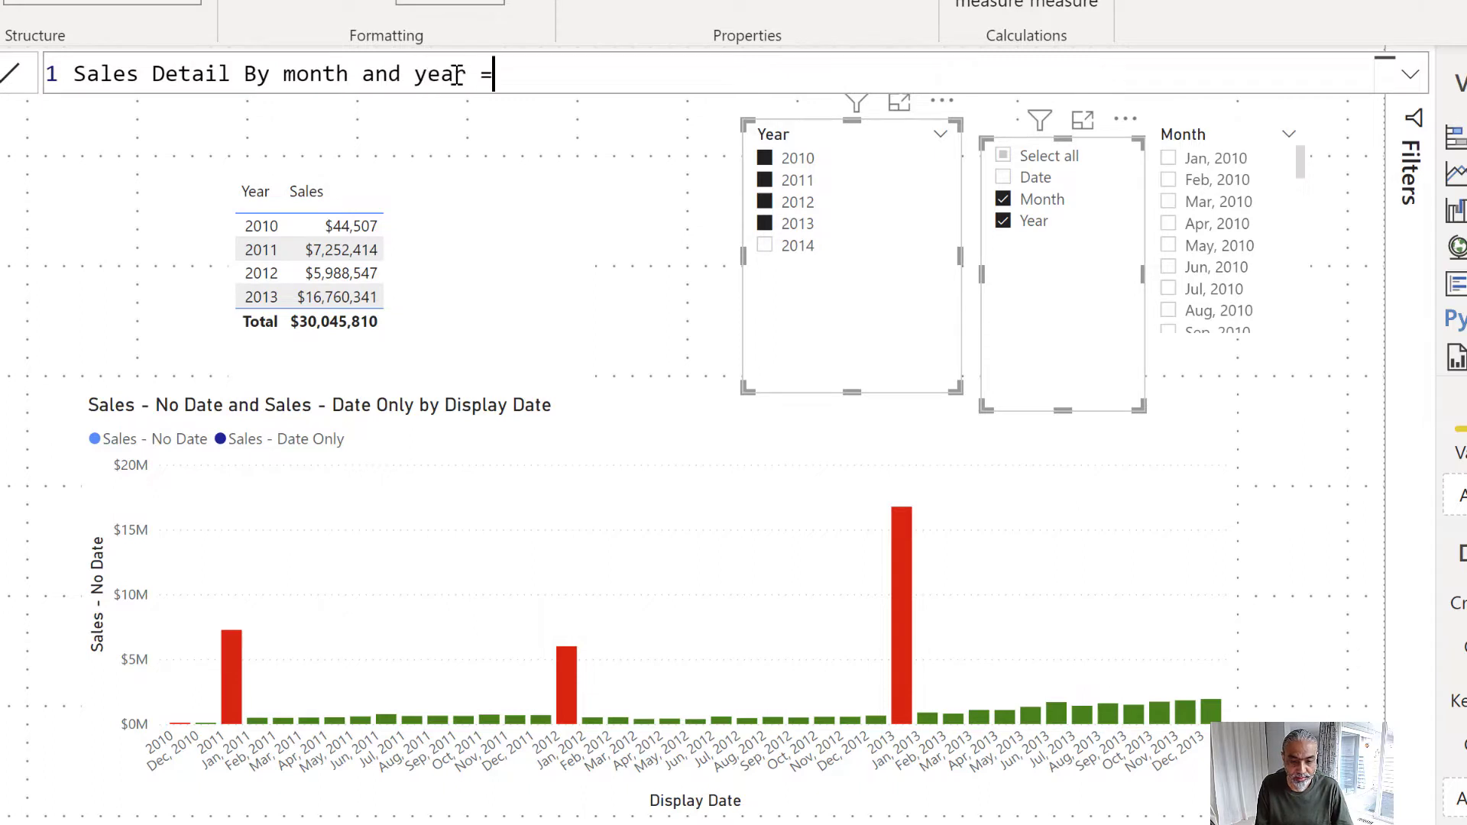
{"action": "key", "text": "shift+Return"}
{"action": "key", "text": "shift+Return"}
{"action": "key", "text": "Up"}
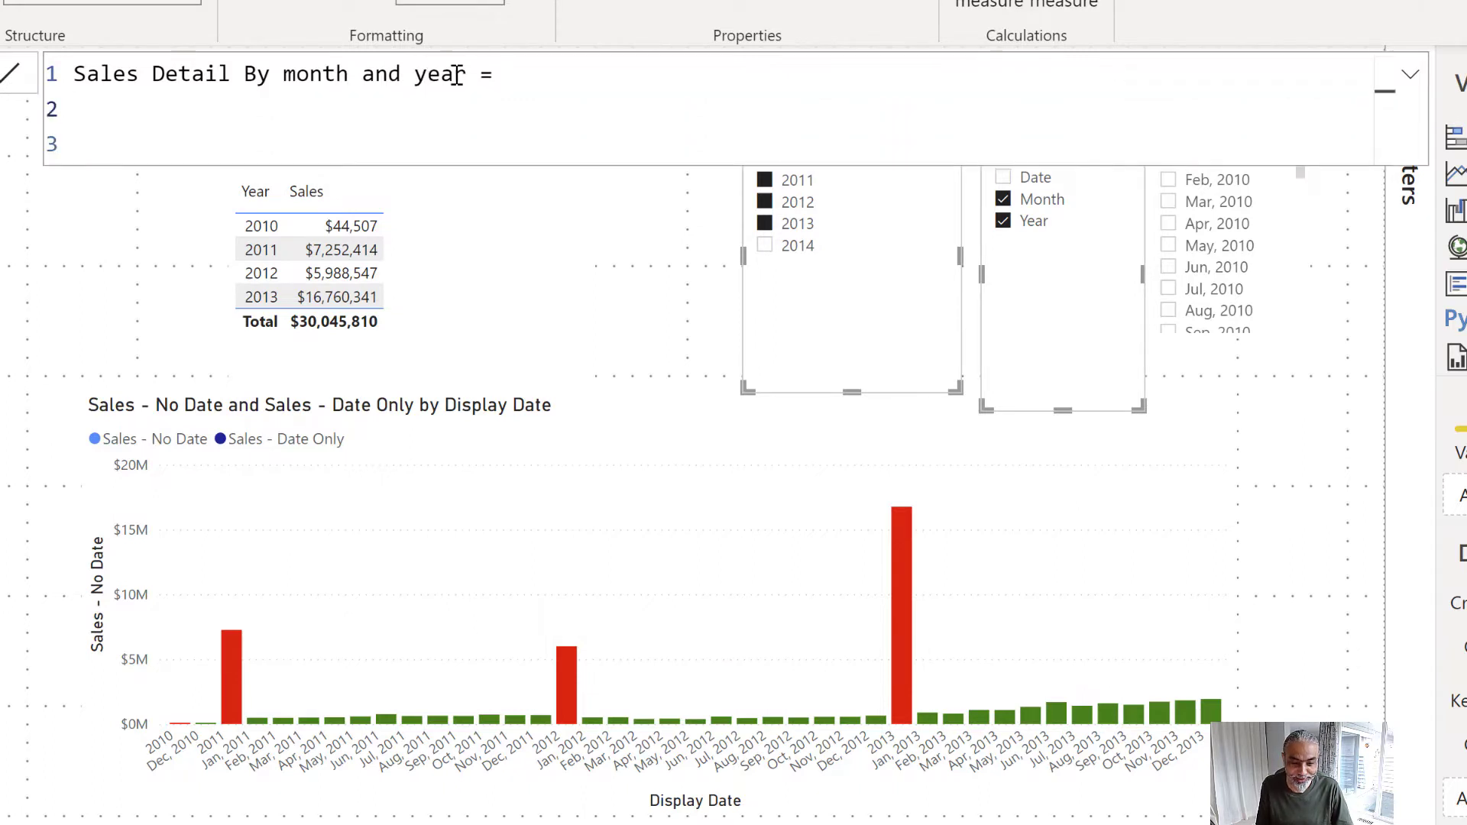
{"action": "scroll", "coordinate": [455, 74], "scroll_direction": "up", "scroll_amount": 1}
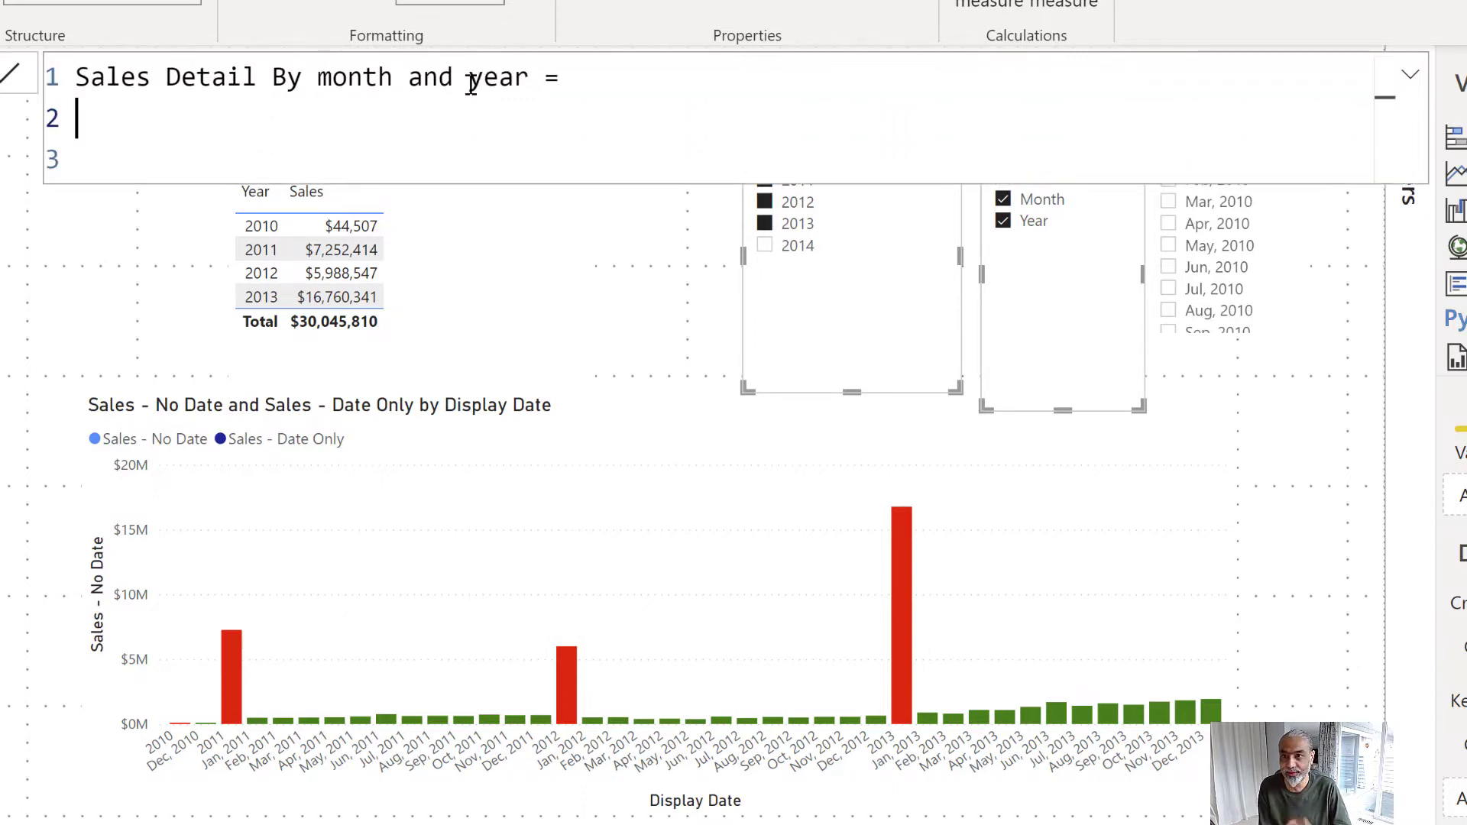
Declare a variable __year in the measure that takes the selected value of the 'Calendar'[Year] column
{"action": "type", "text": "VAR __"}
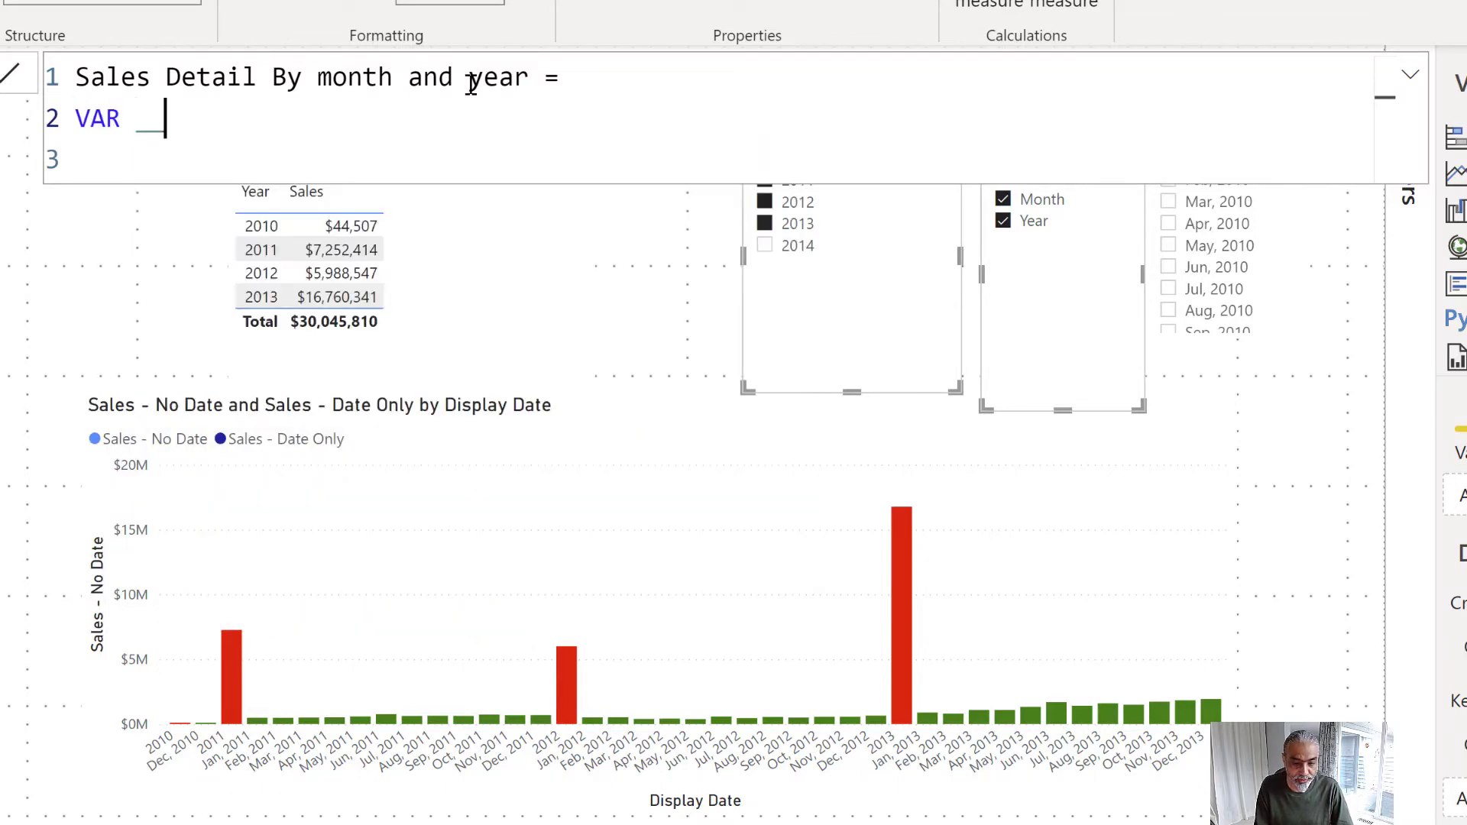
{"action": "type", "text": "year = SELECTEDYEAR ("}
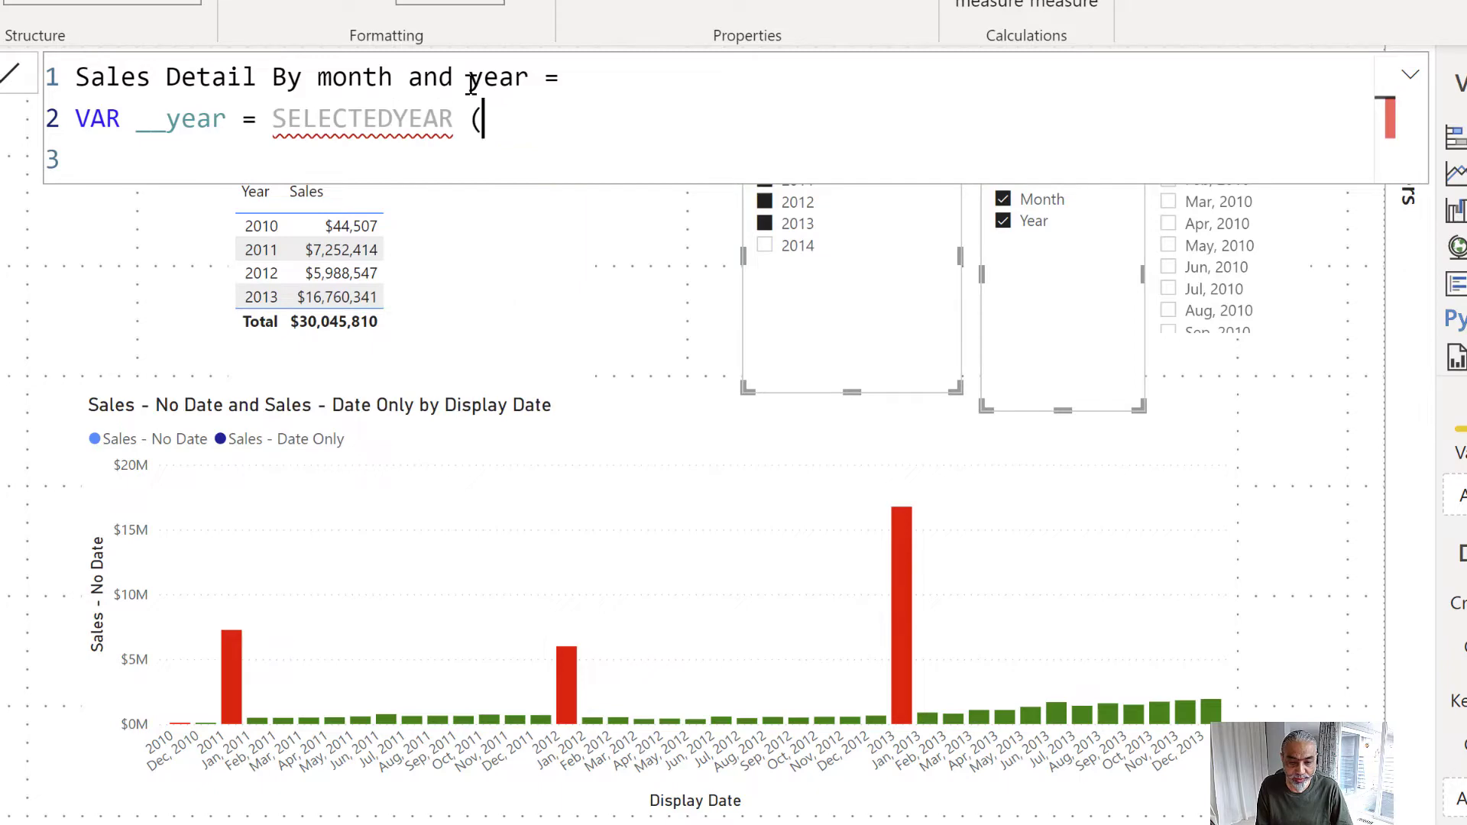
{"action": "key", "text": "BackSpace"}
{"action": "key", "text": "BackSpace"}
{"action": "key", "text": "BackSpace"}
{"action": "key", "text": "BackSpace"}
{"action": "key", "text": "BackSpace"}
{"action": "key", "text": "BackSpace"}
{"action": "type", "text": "V"}
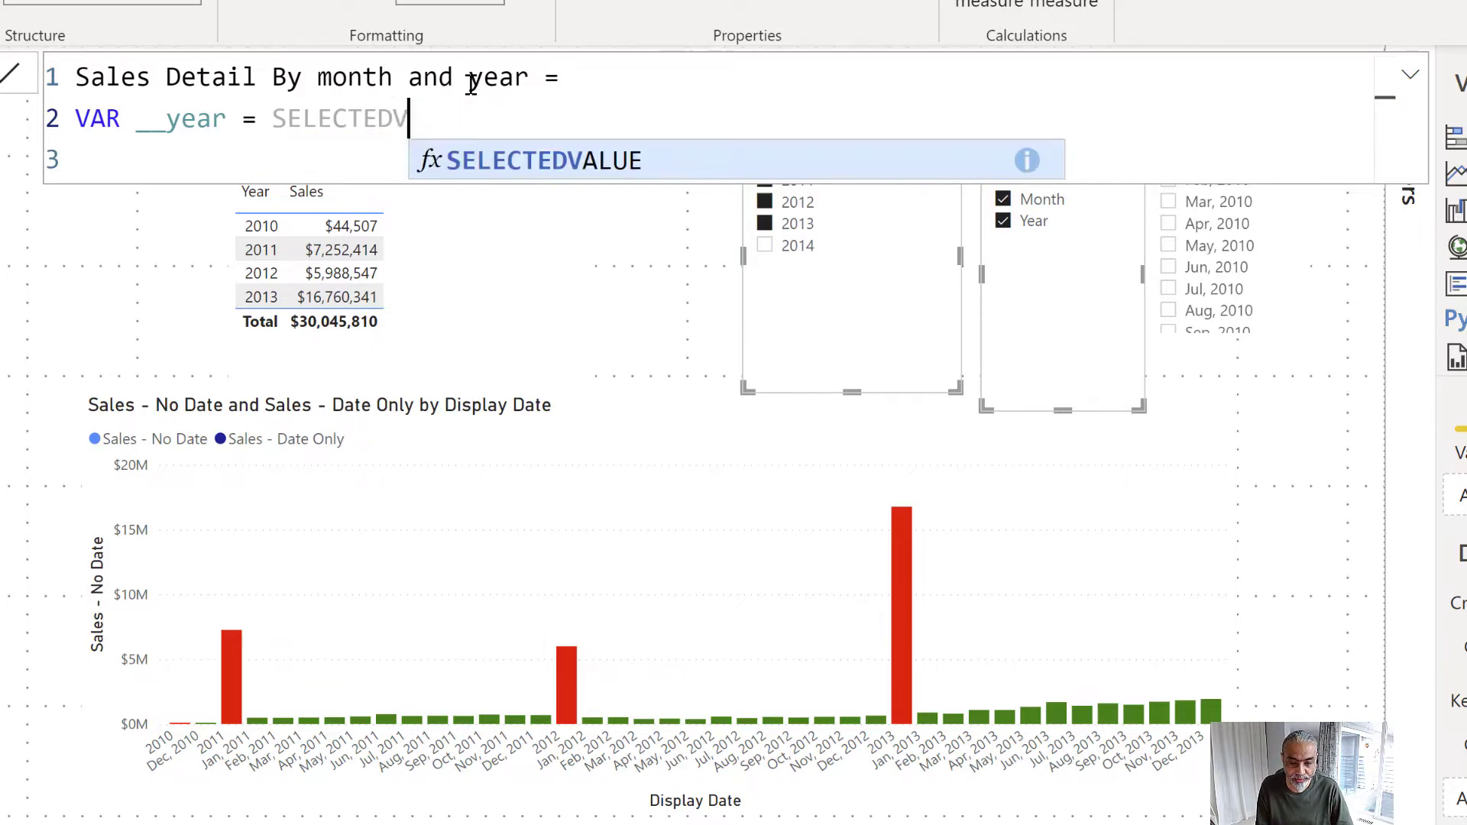
{"action": "type", "text": "ALUED ( '"}
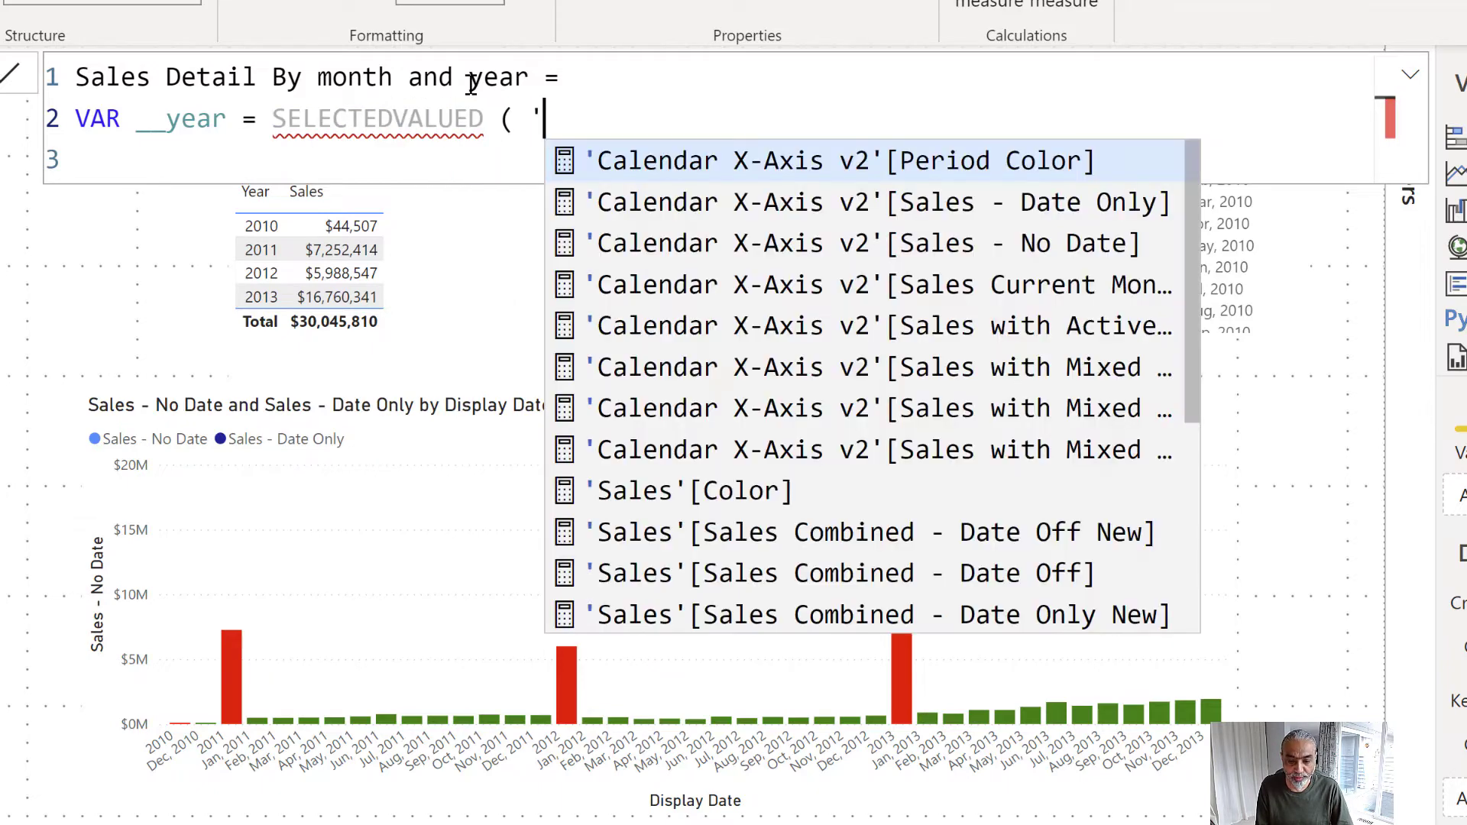
{"action": "type", "text": "Calen"}
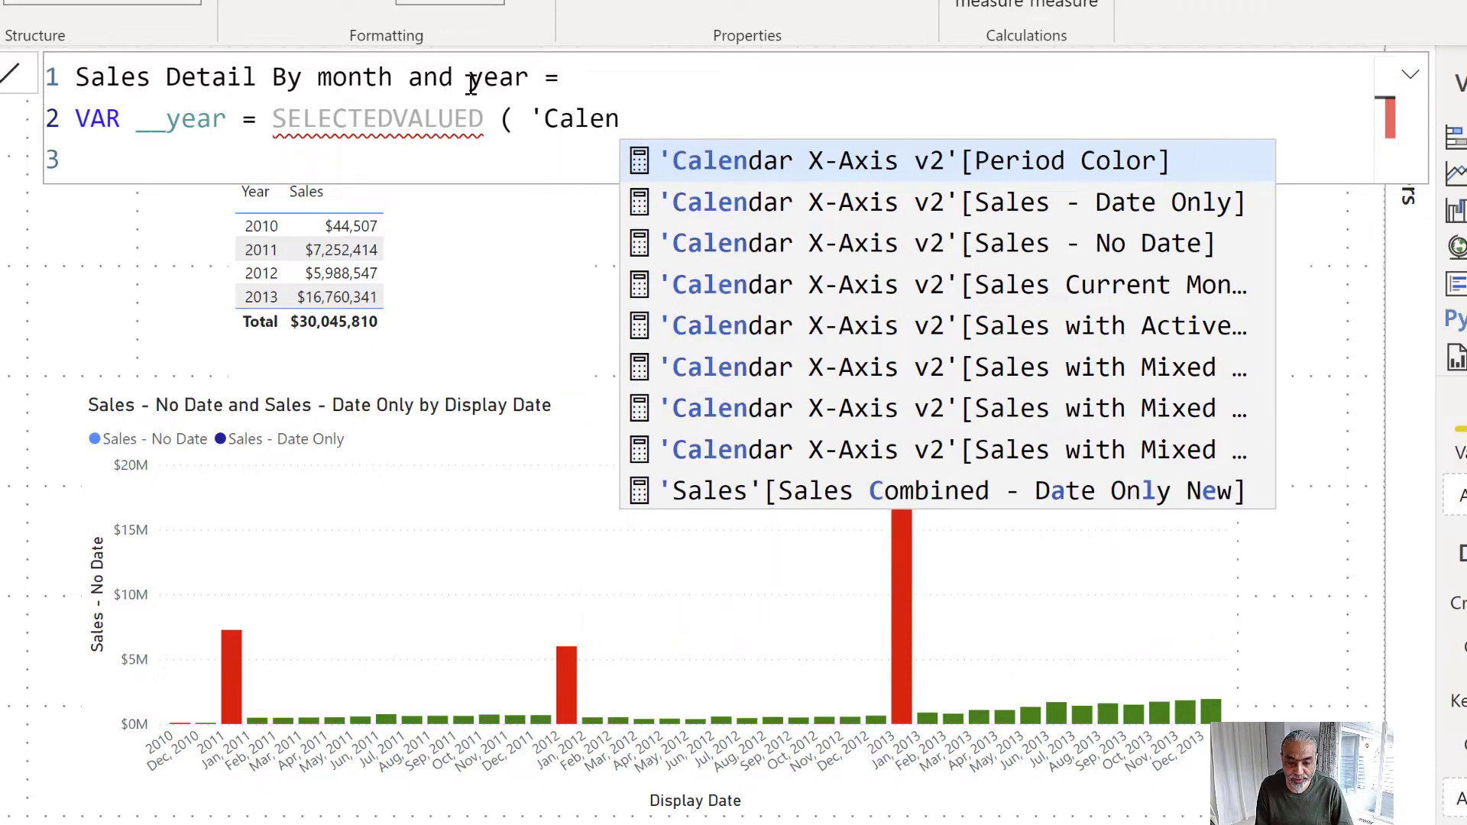
{"action": "type", "text": "dar'[Year]"}
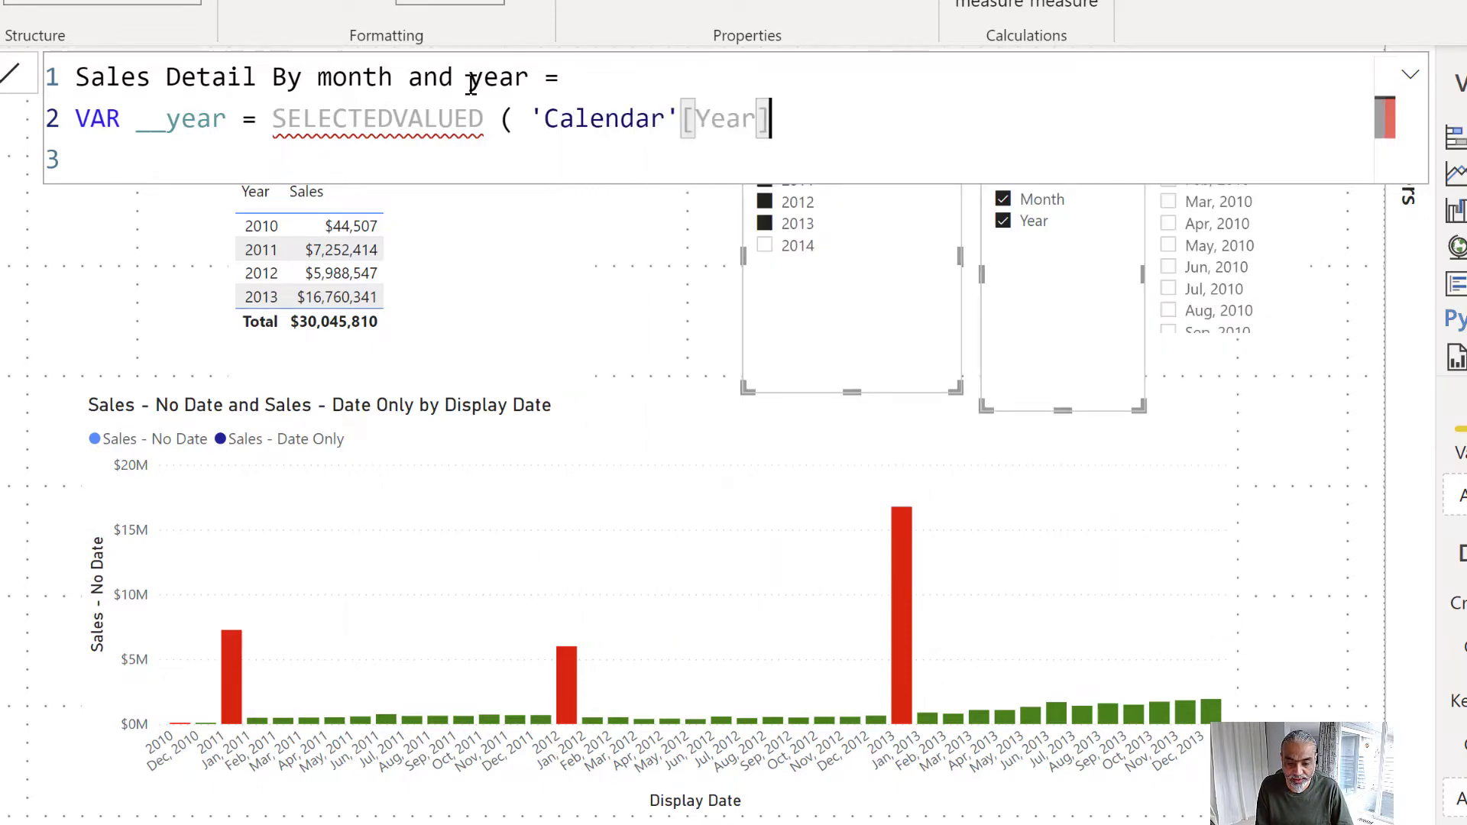
Correct the misspelled function name in the __year variable to SELECTEDVALUE
{"action": "left_click", "coordinate": [475, 118]}
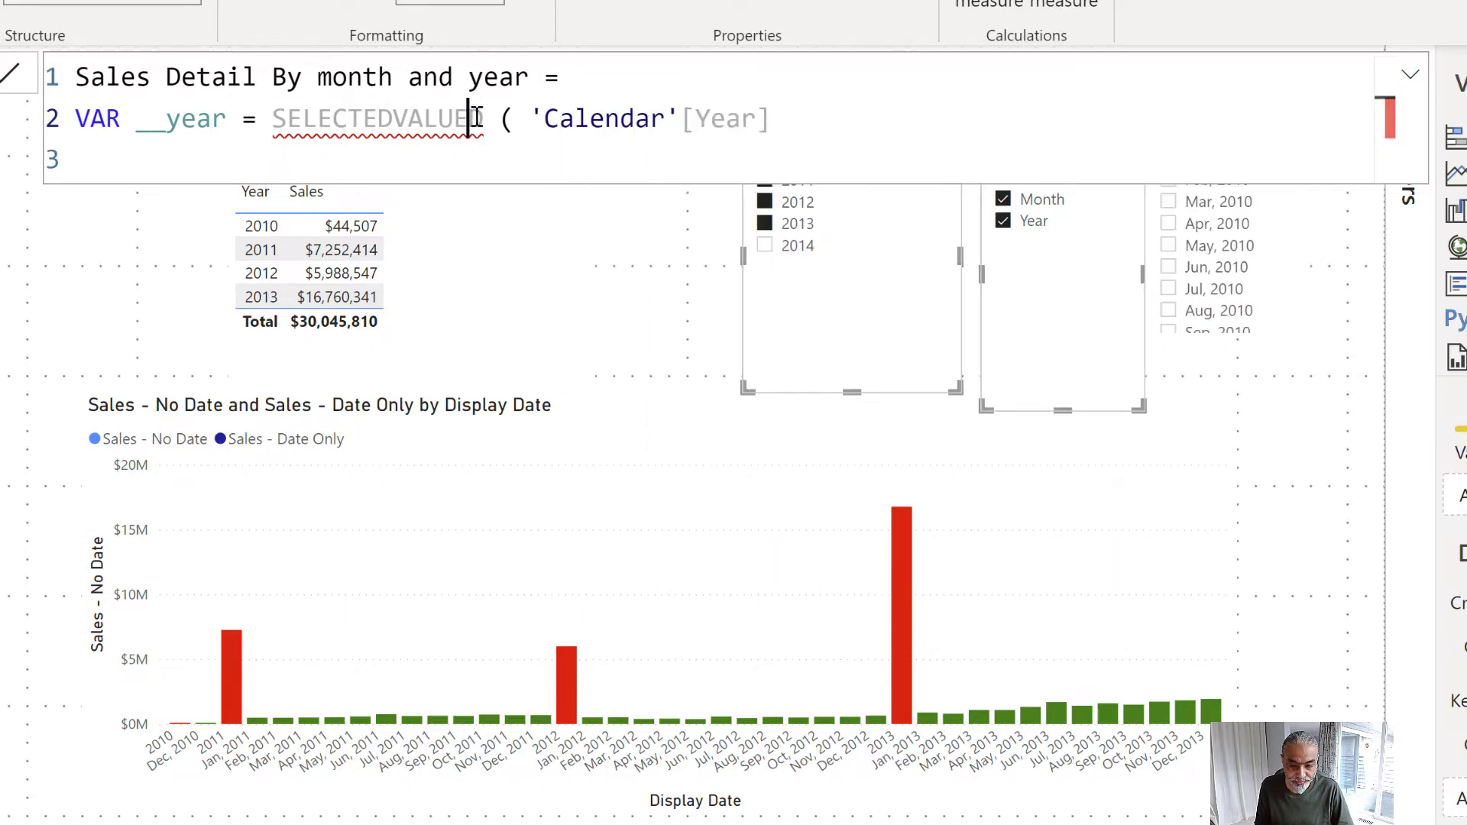
{"action": "left_click_drag", "start_coordinate": [475, 119], "coordinate": [486, 122]}
{"action": "key", "text": "Delete"}
{"action": "key", "text": "ctrl+Right"}
{"action": "key", "text": "ctrl+Right"}
{"action": "key", "text": "ctrl+Right"}
{"action": "key", "text": "ctrl+Right"}
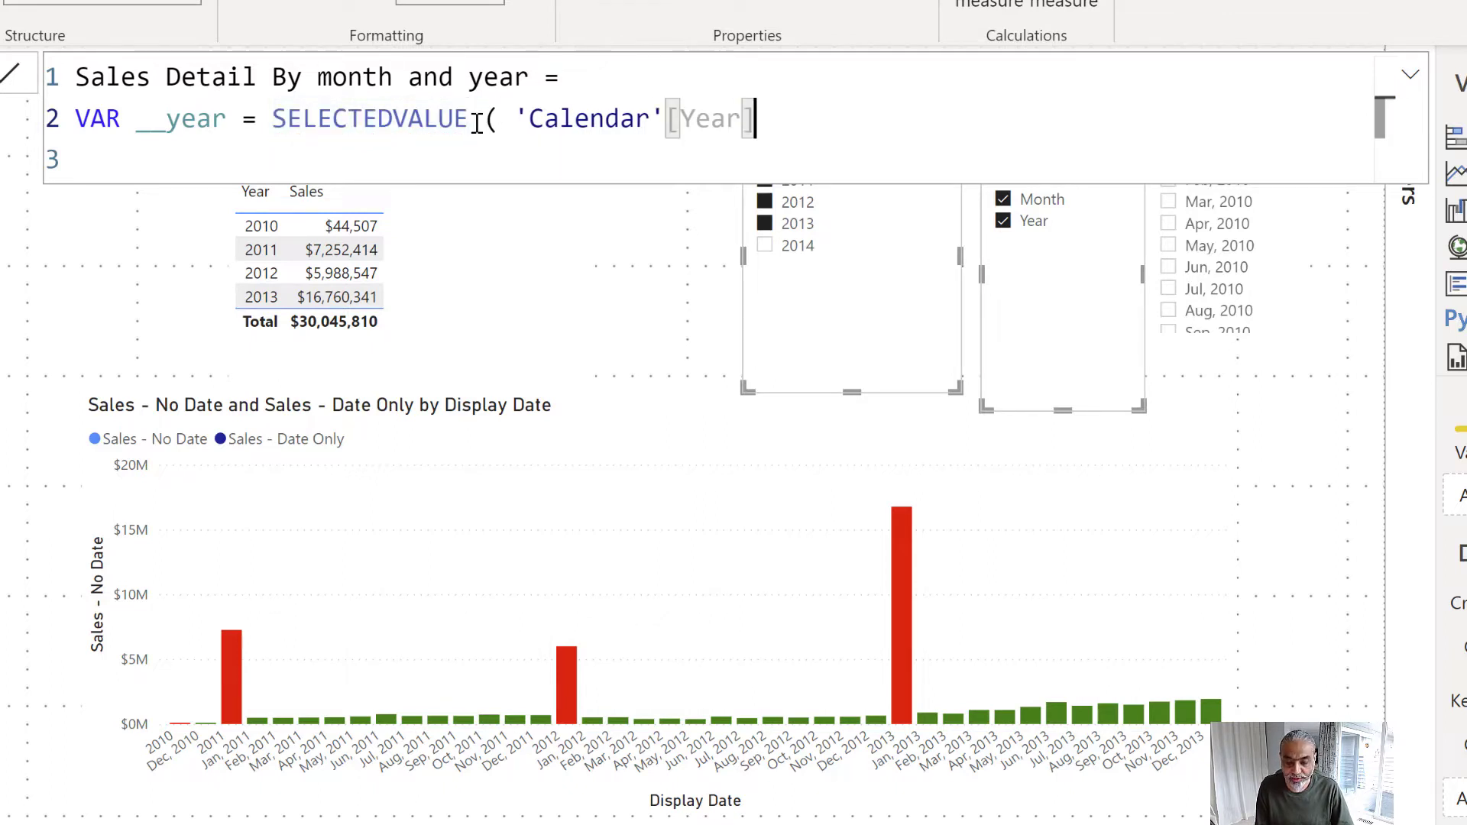
Add YEAR ( TODAY() ) as the alternate result of SELECTEDVALUE in the __year variable
{"action": "type", "text": ","}
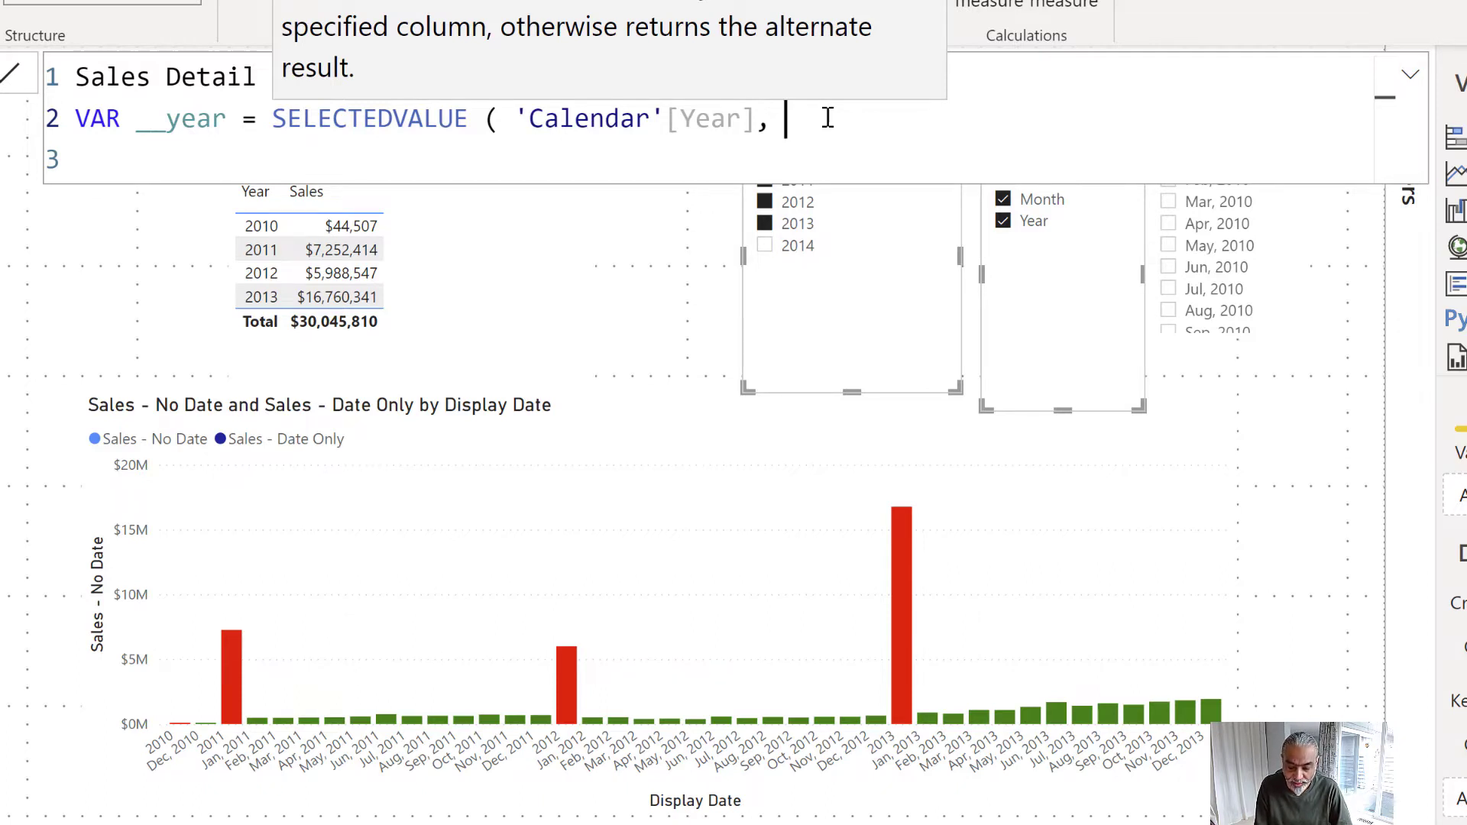
{"action": "type", "text": "YE"}
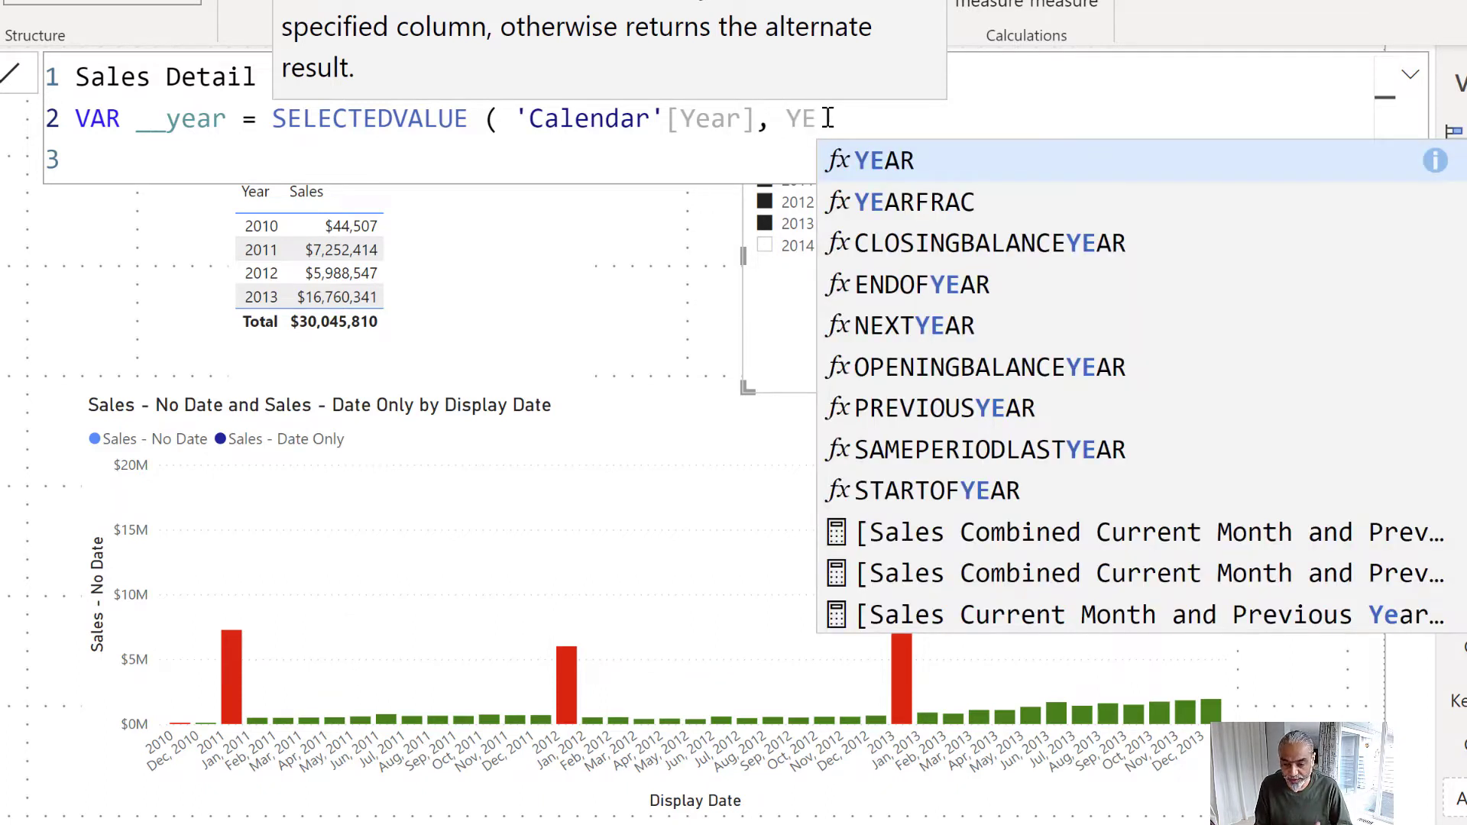
{"action": "type", "text": "AR ( TODA"}
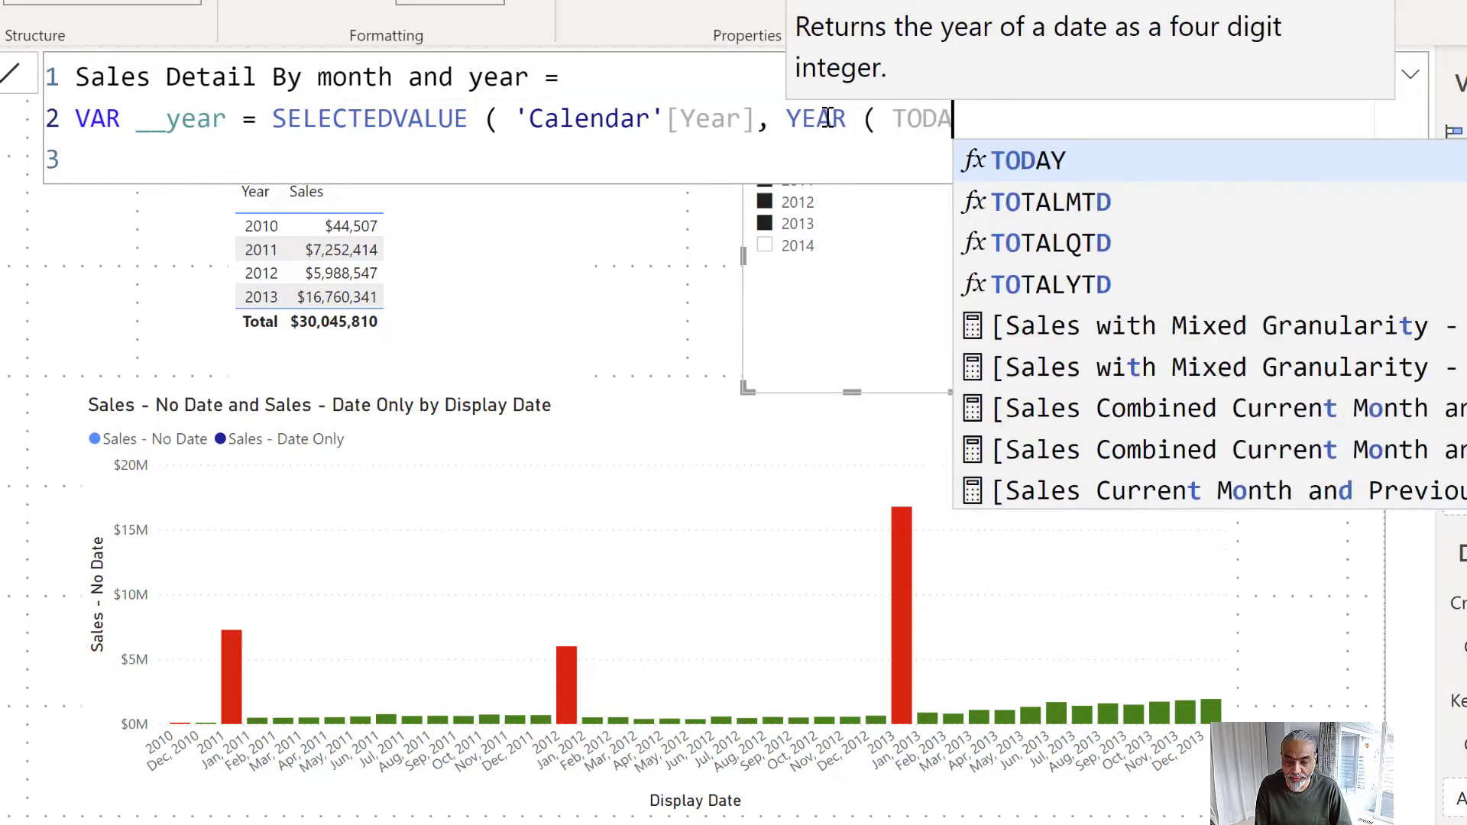
{"action": "key", "text": "Tab"}
{"action": "type", "text": ") "}
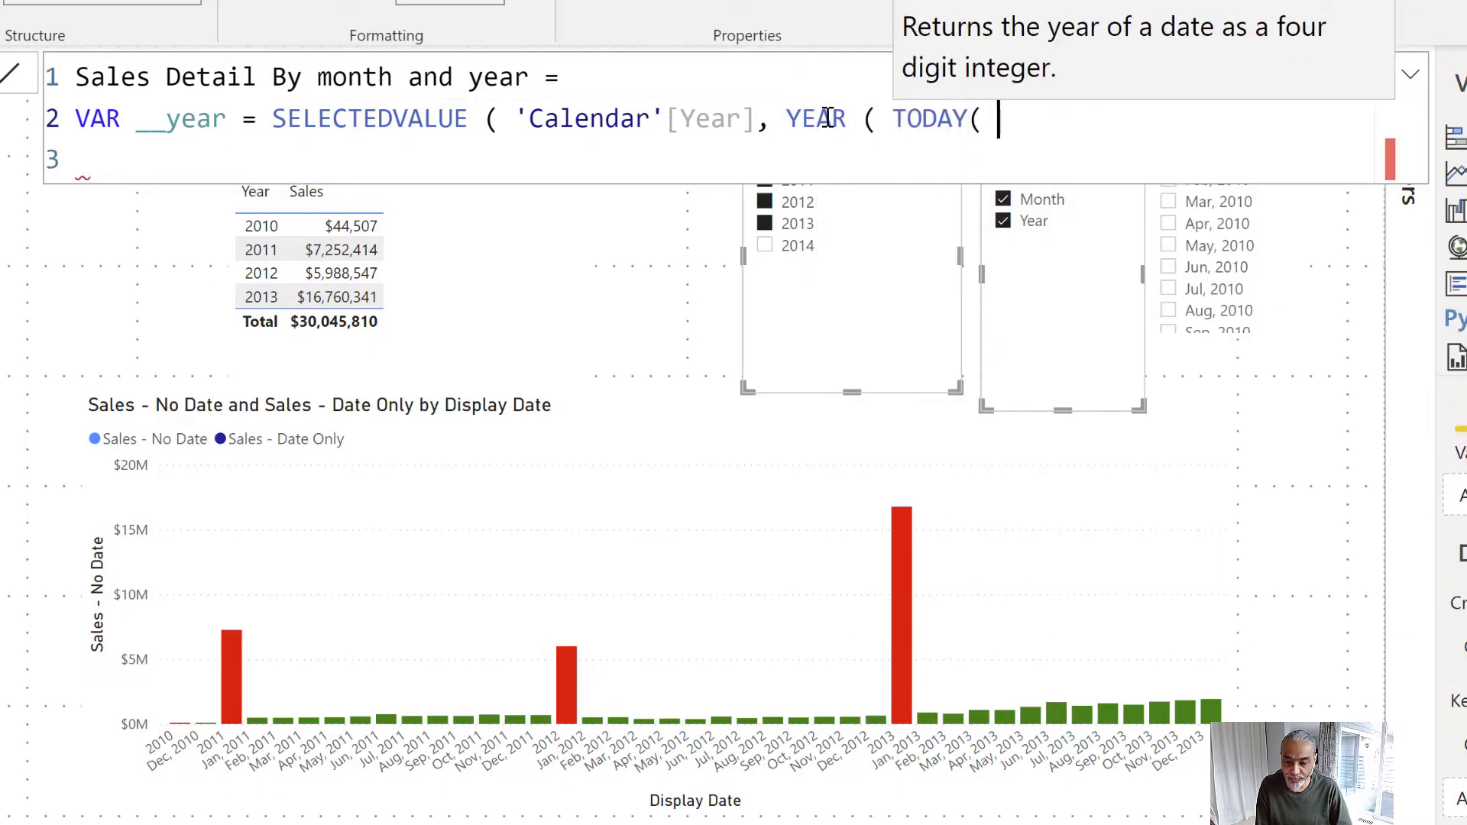
{"action": "type", "text": ")"}
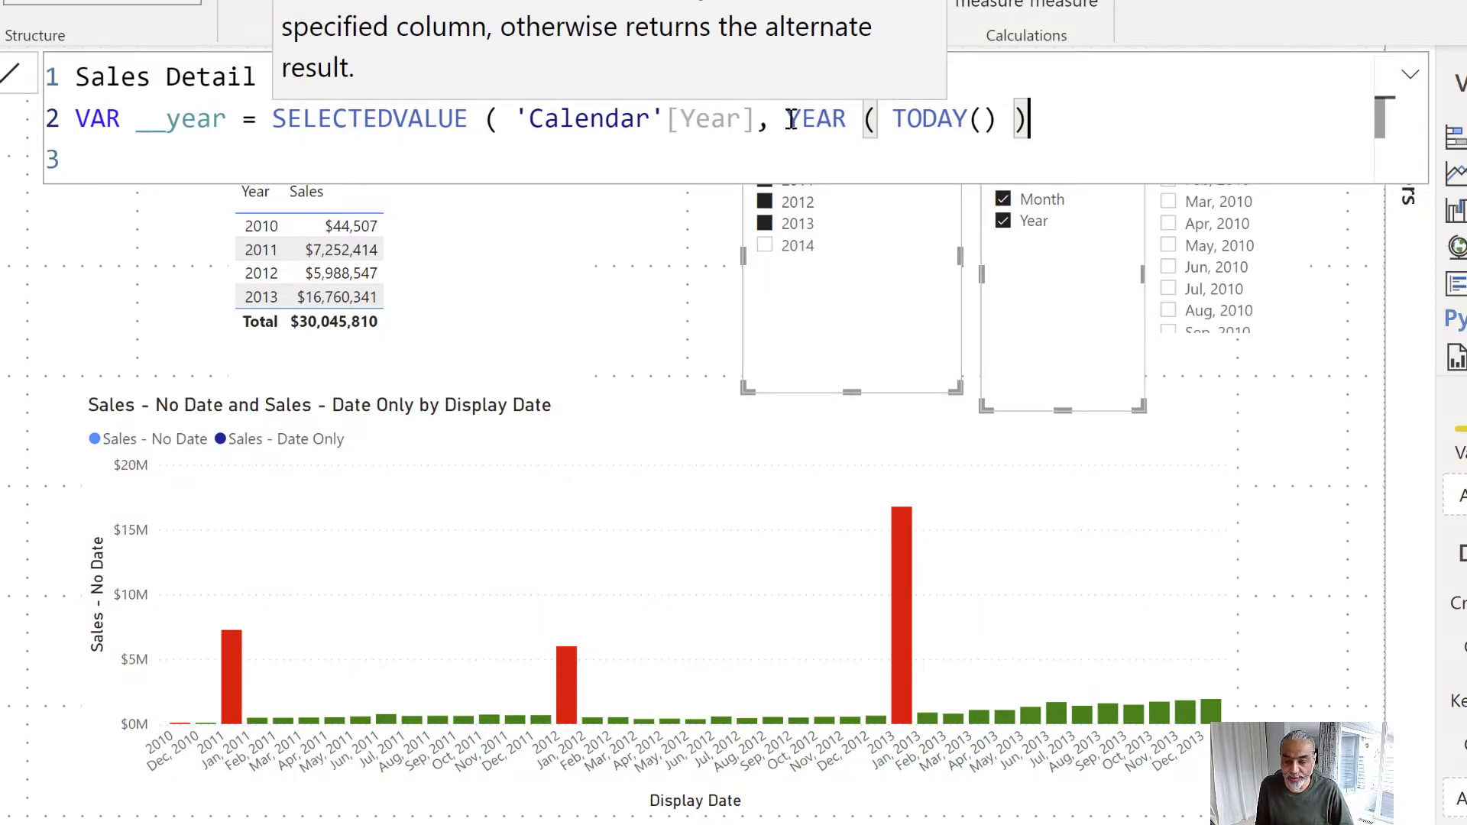
Replace the alternate result in the __year variable with the fixed year 2013
{"action": "left_click_drag", "start_coordinate": [784, 121], "coordinate": [1015, 113]}
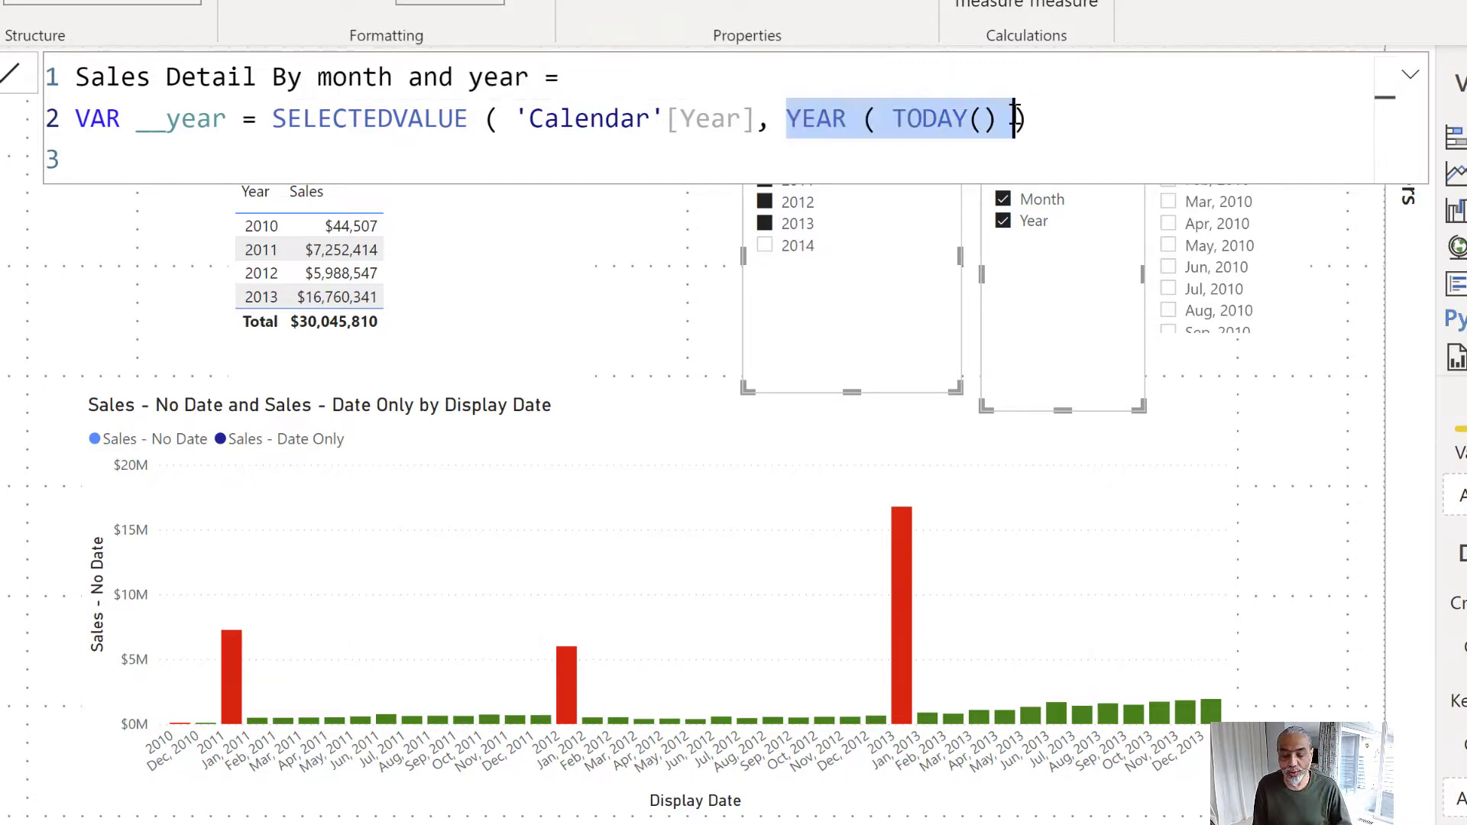
{"action": "key", "text": "Left"}
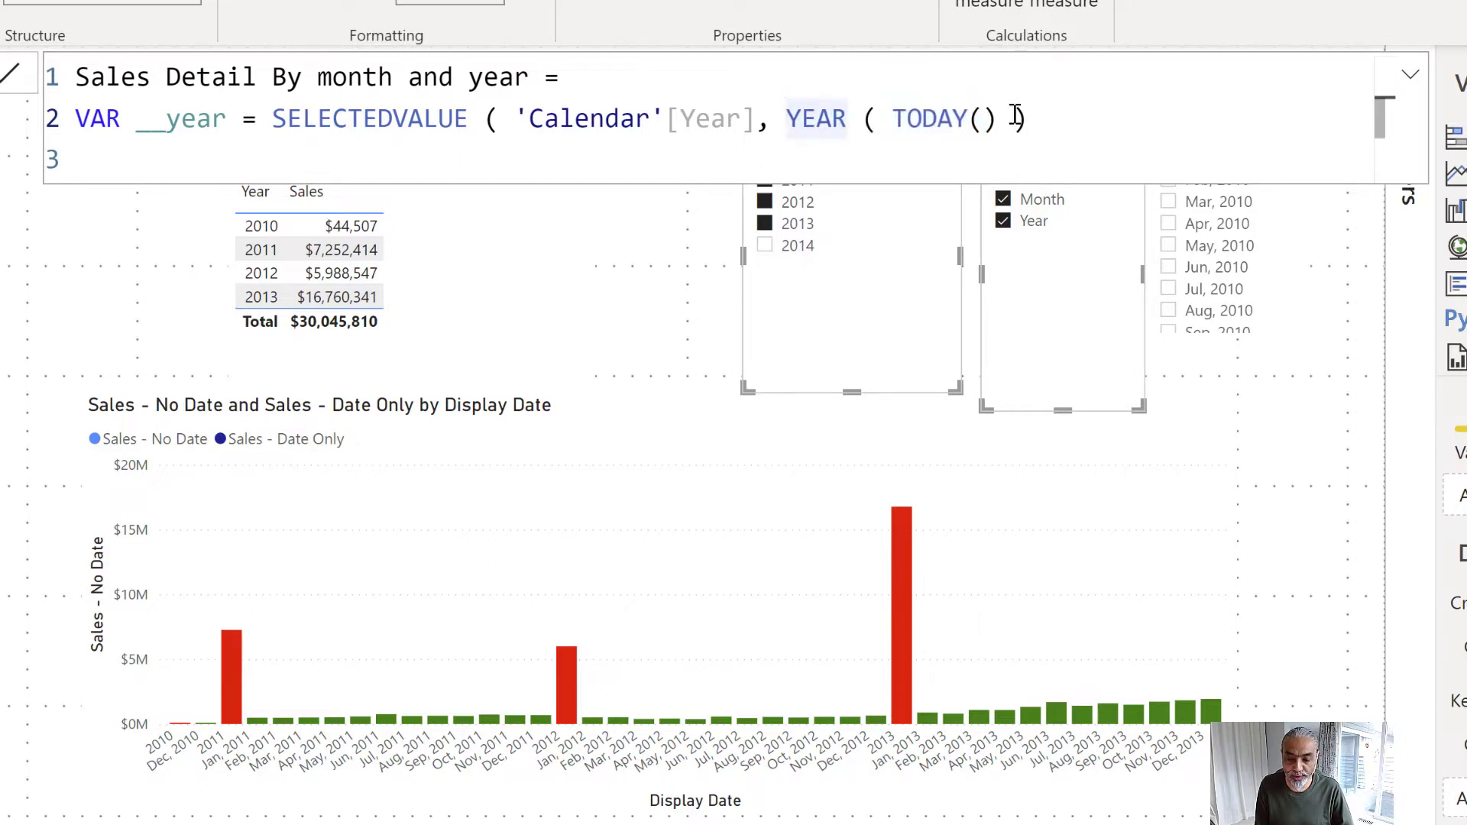
{"action": "key", "text": "ctrl+shift+Right"}
{"action": "key", "text": "ctrl+shift+Right"}
{"action": "key", "text": "ctrl+shift+Right"}
{"action": "key", "text": "ctrl+shift+Right"}
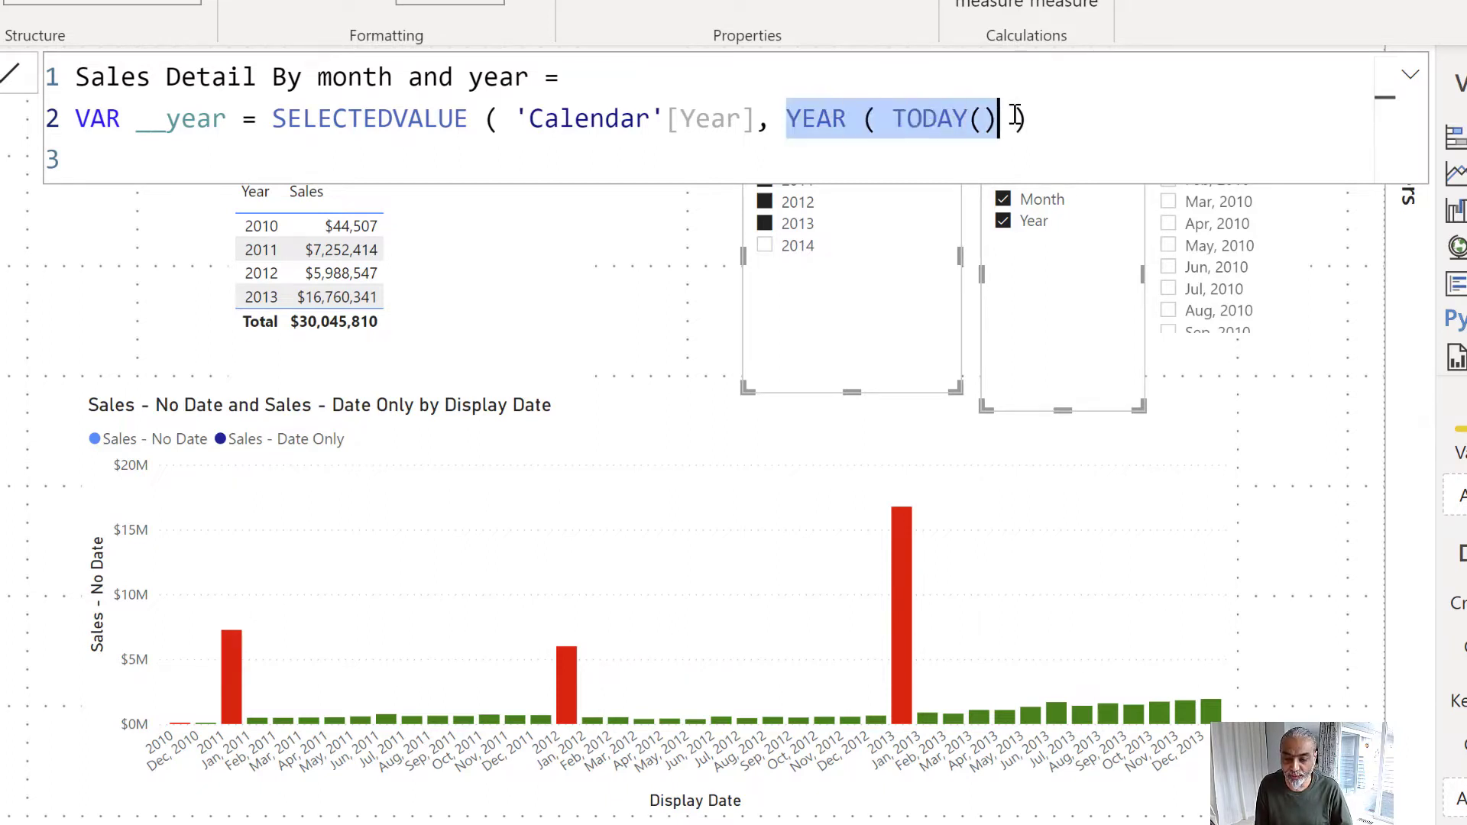
{"action": "type", "text": "2013"}
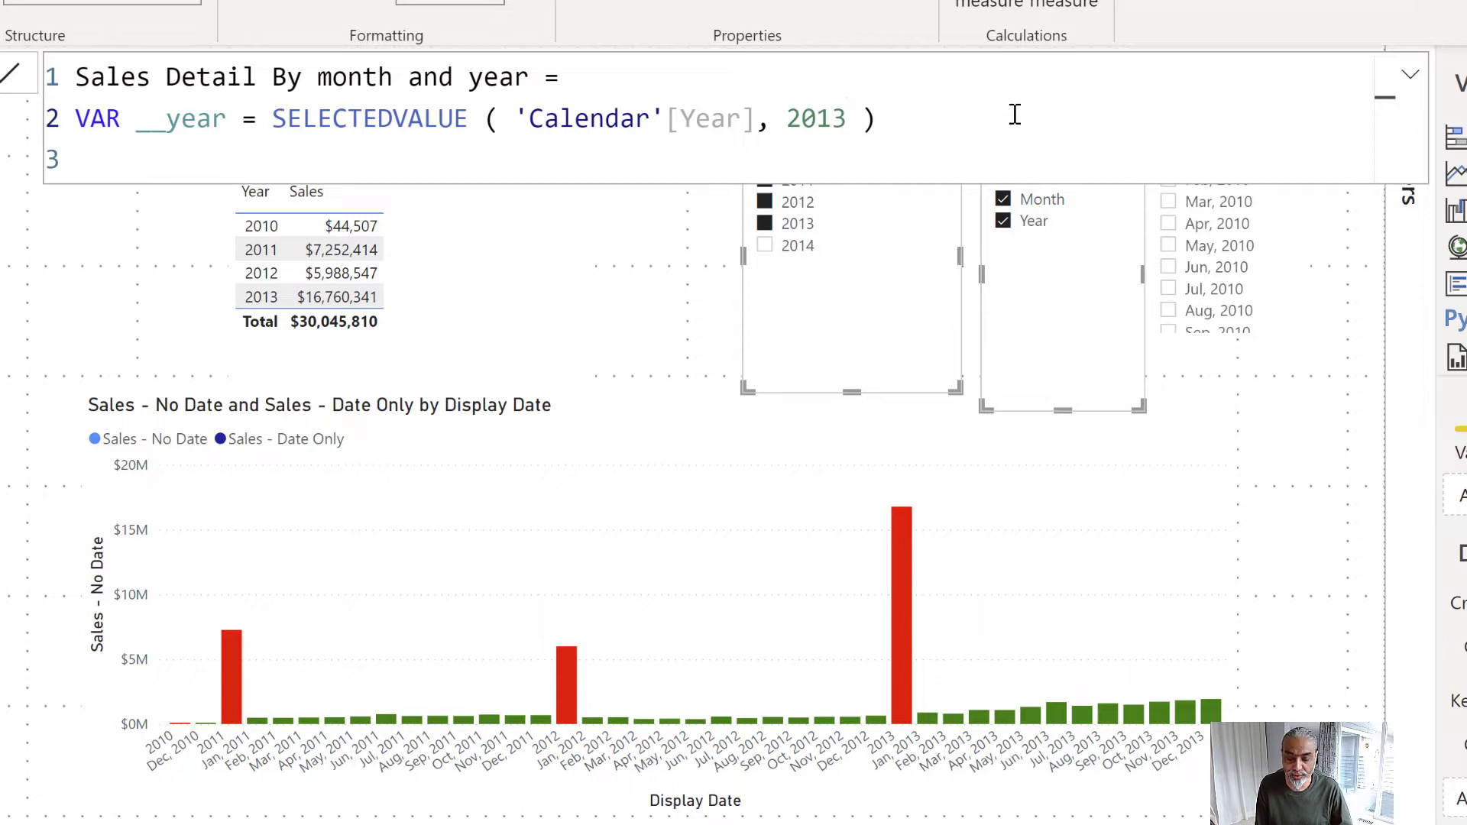
Append the comment --YEAR ( TODAY() ) to the end of the __year variable line
{"action": "key", "text": "End"}
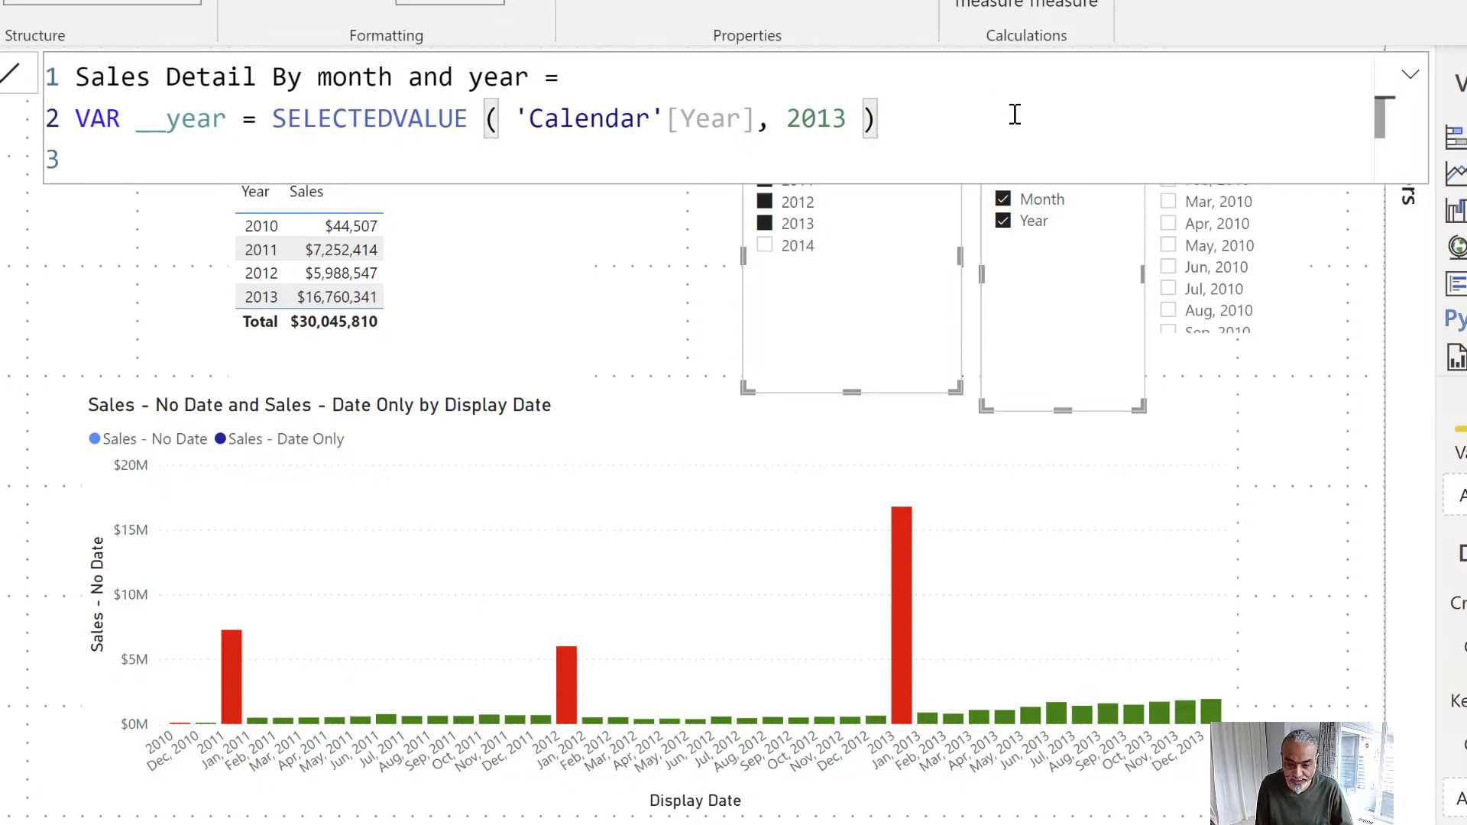
{"action": "type", "text": "--YE"}
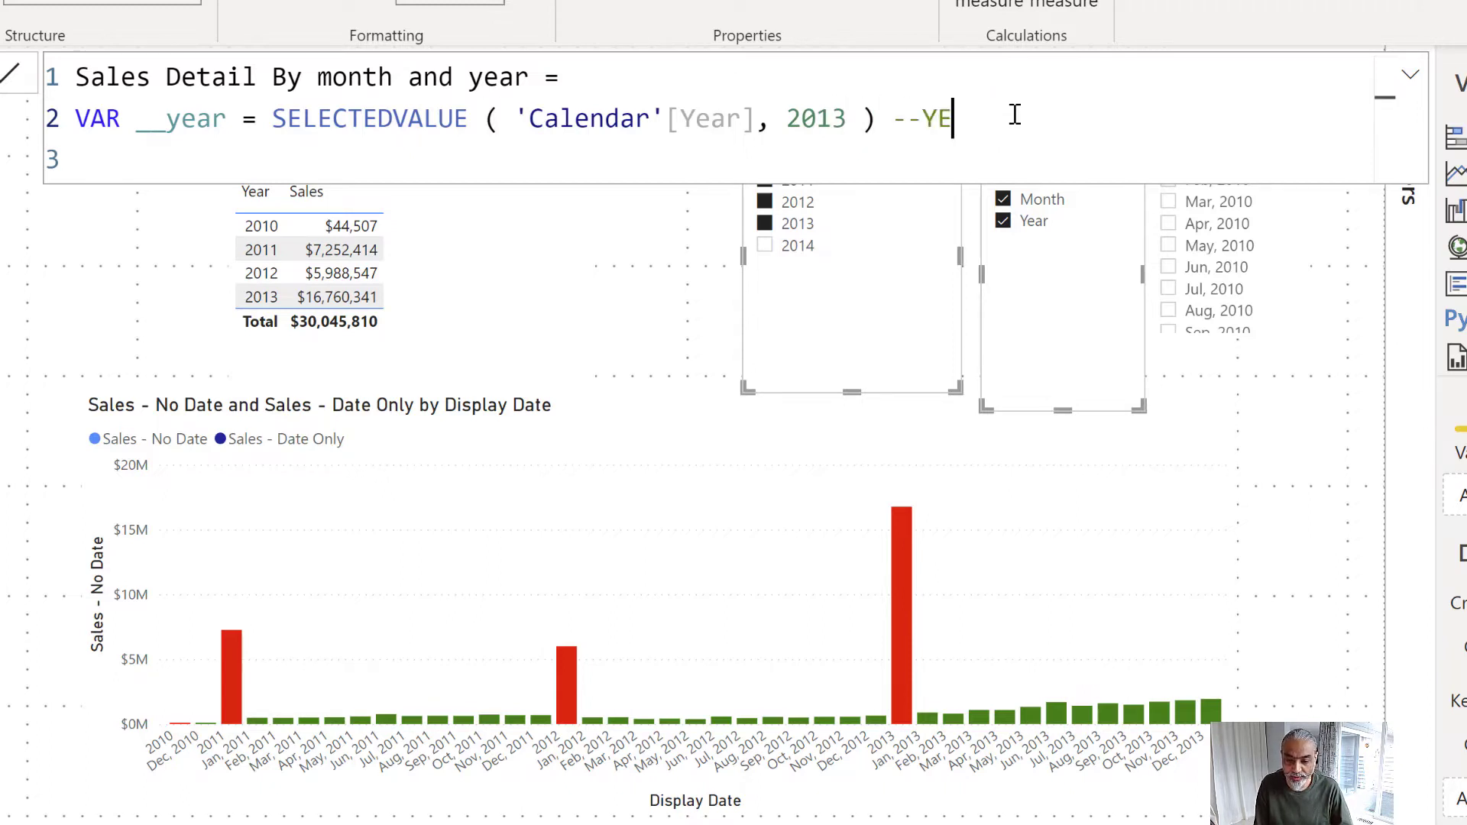
{"action": "type", "text": "AR ( TODAY() )"}
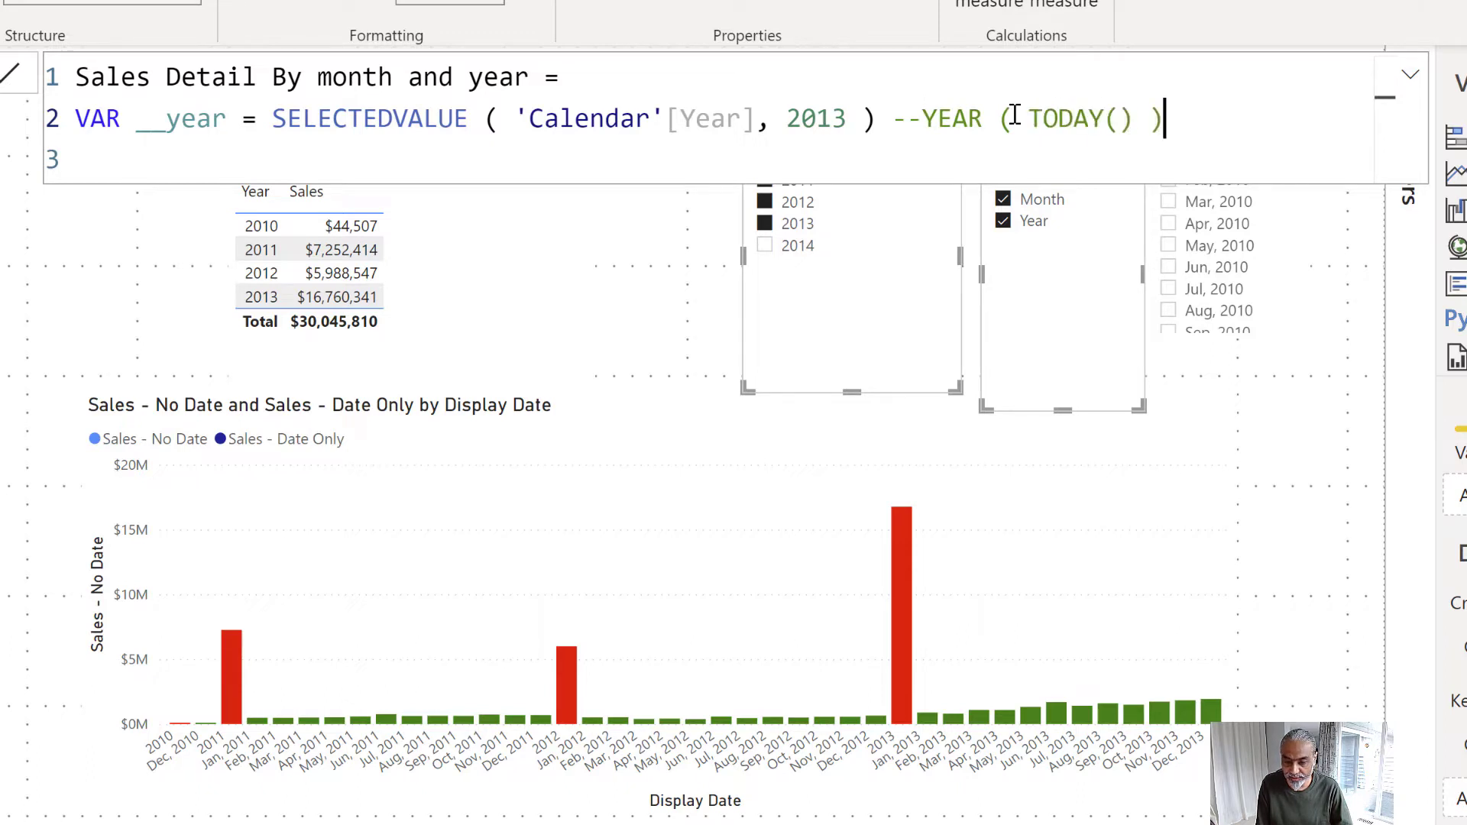
Declare a variable __period on a new line as the MAX of 'Calendar X-Axis v2'[Period]
{"action": "key", "text": "shift+Return"}
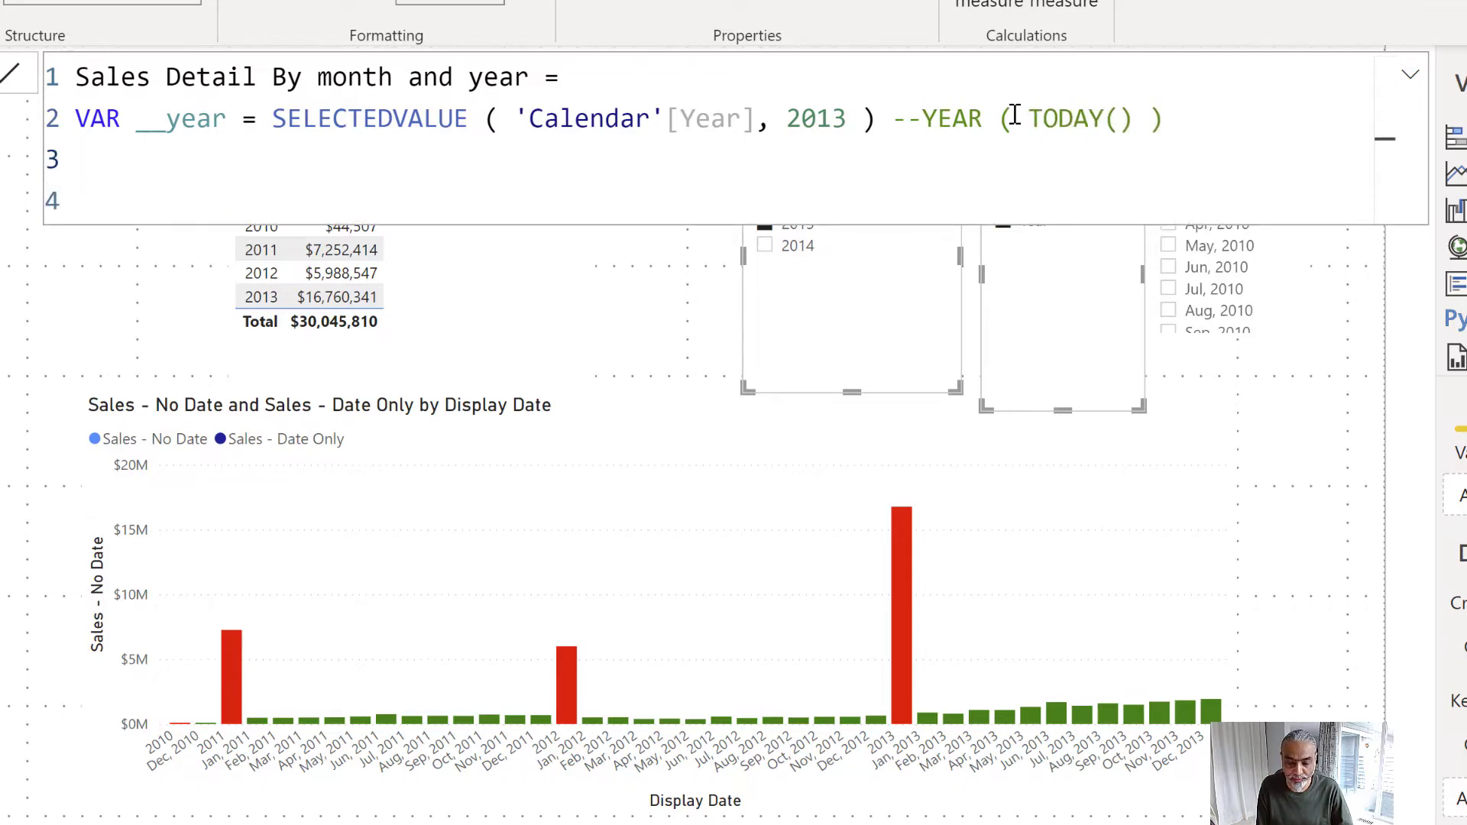
{"action": "type", "text": "VAR"}
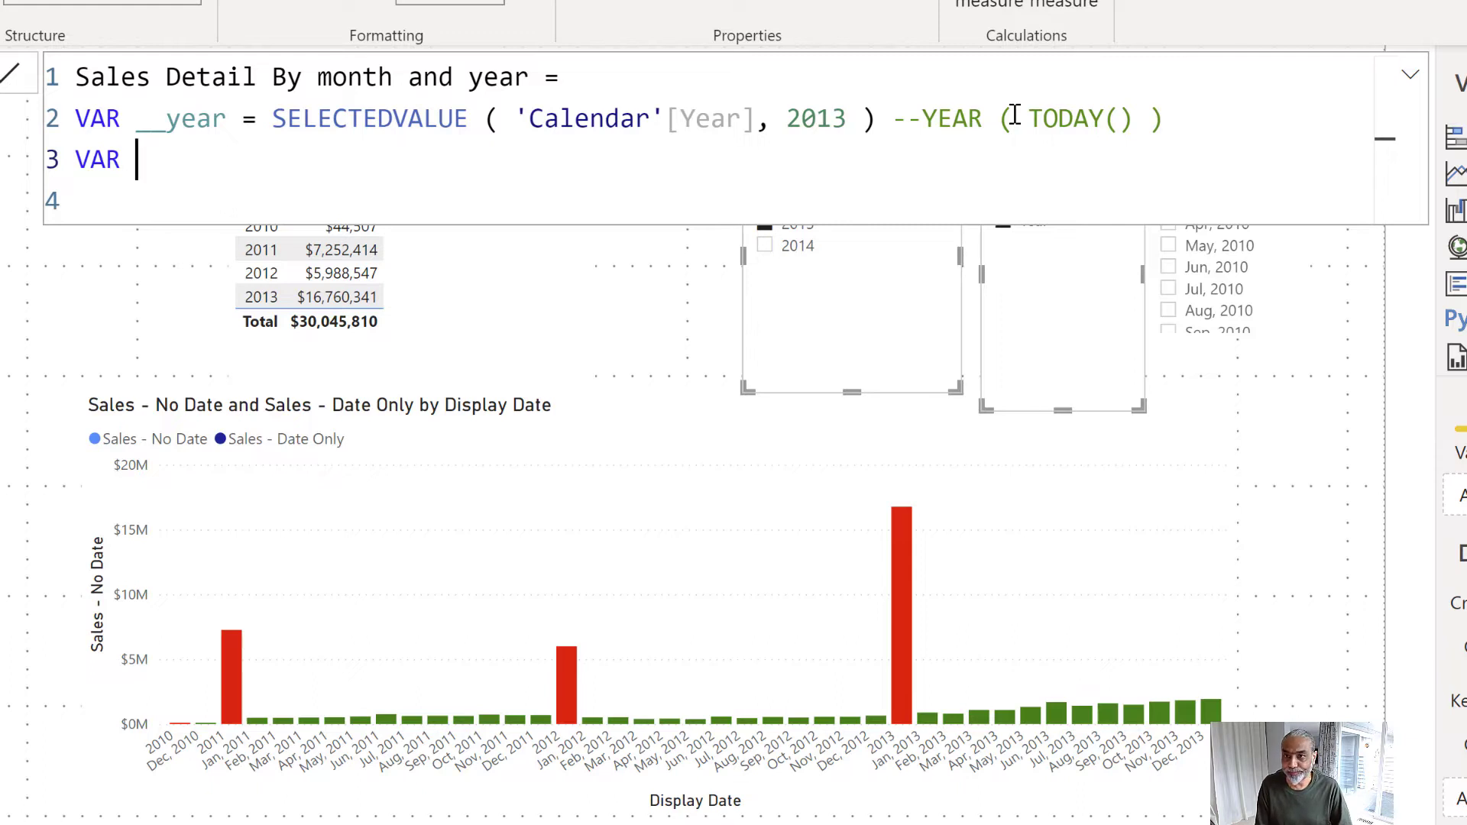
{"action": "type", "text": "period"}
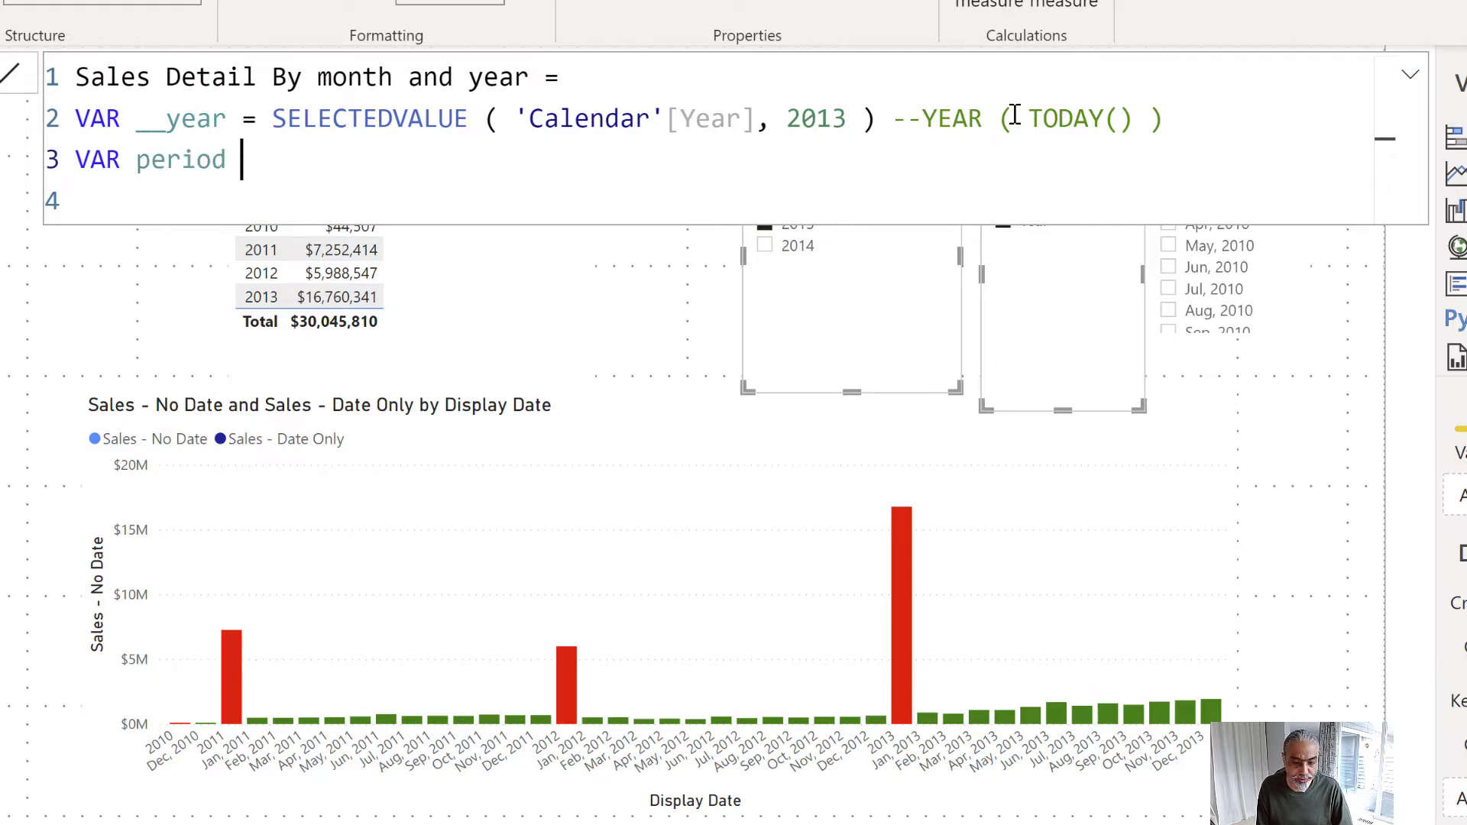
{"action": "key", "text": "BackSpace"}
{"action": "key", "text": "Home"}
{"action": "type", "text": "__period"}
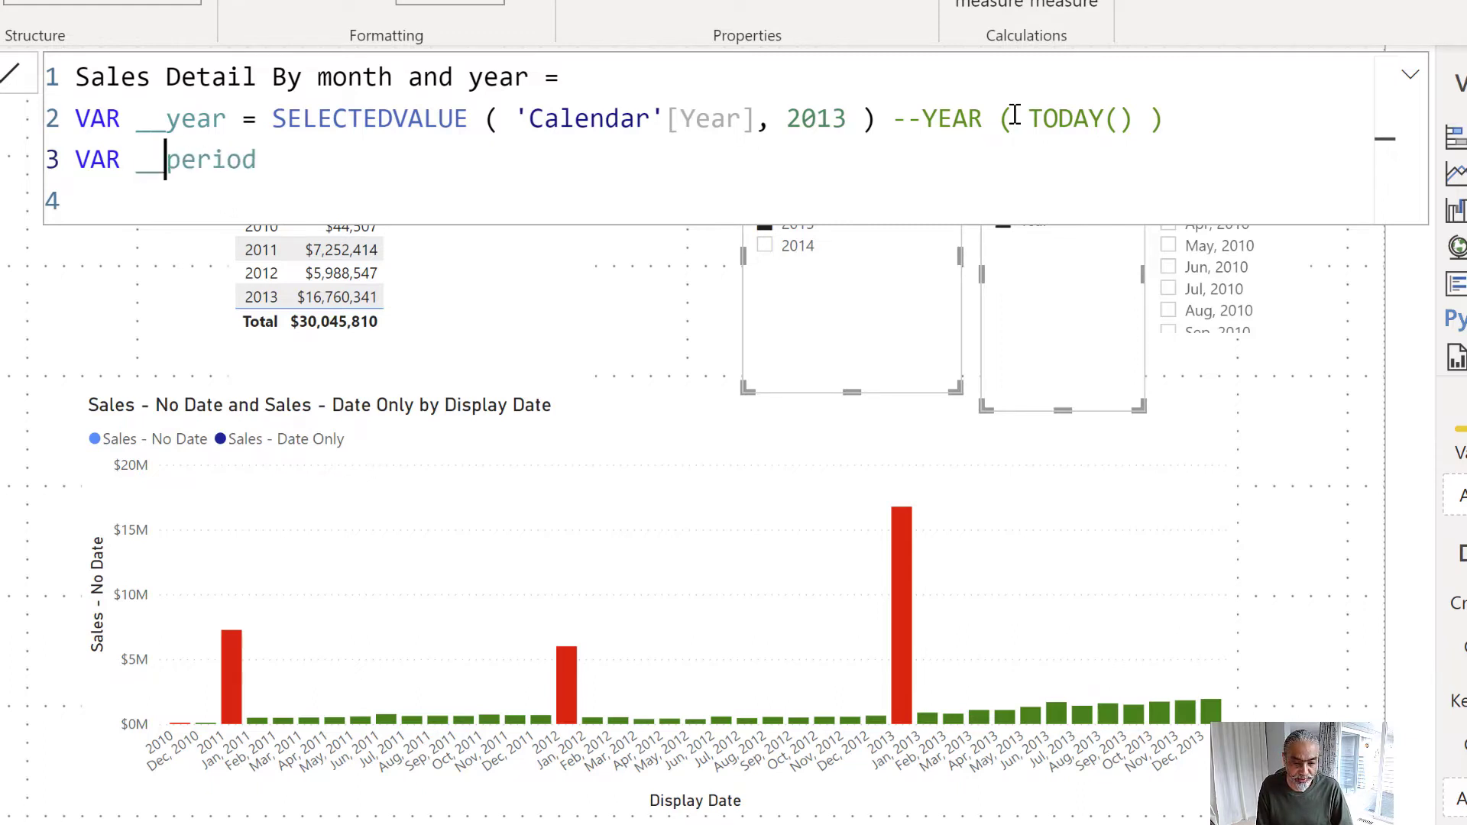
{"action": "type", "text": " = "}
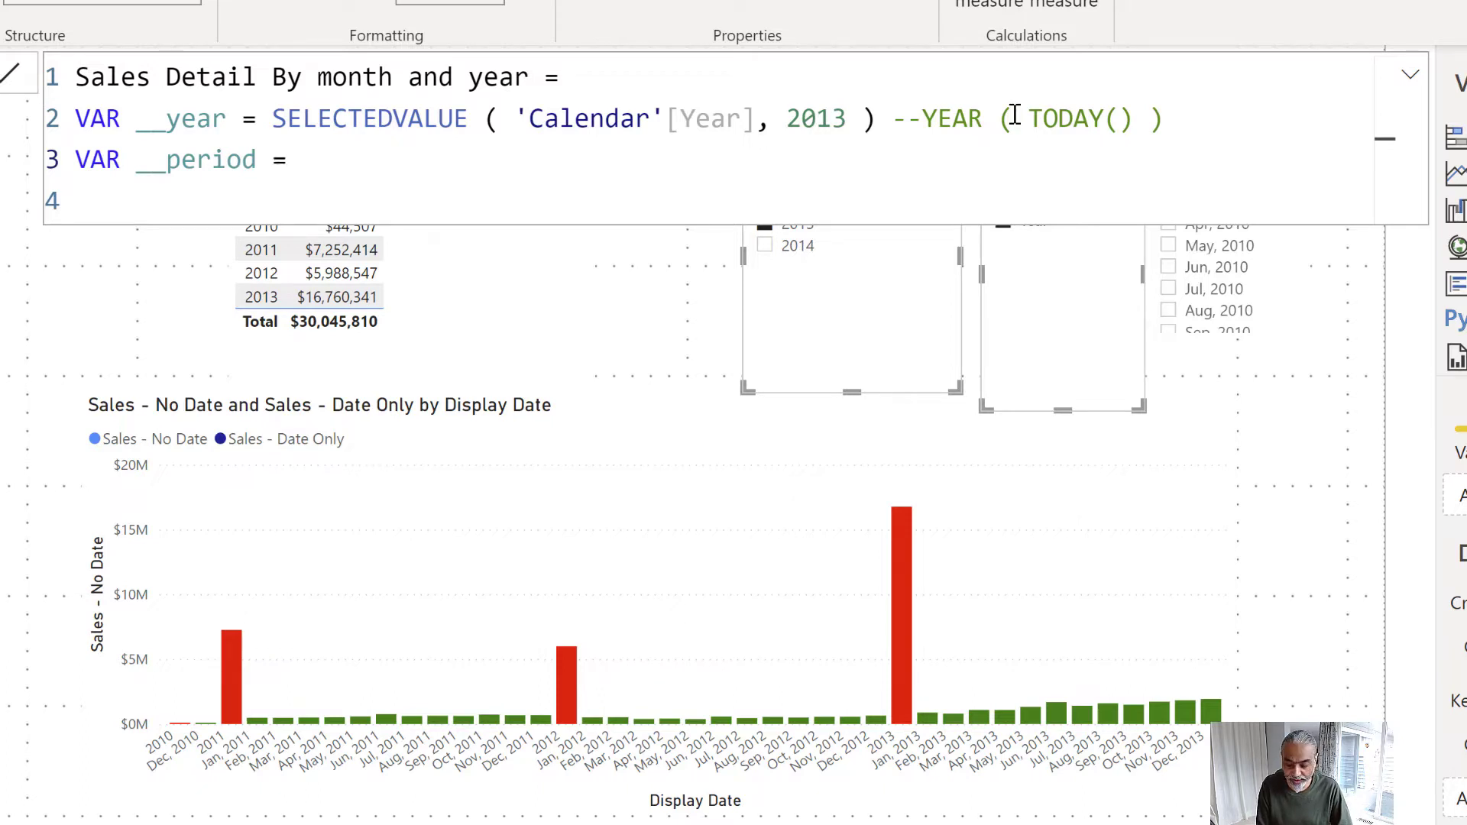
{"action": "type", "text": "MAX ( Period"}
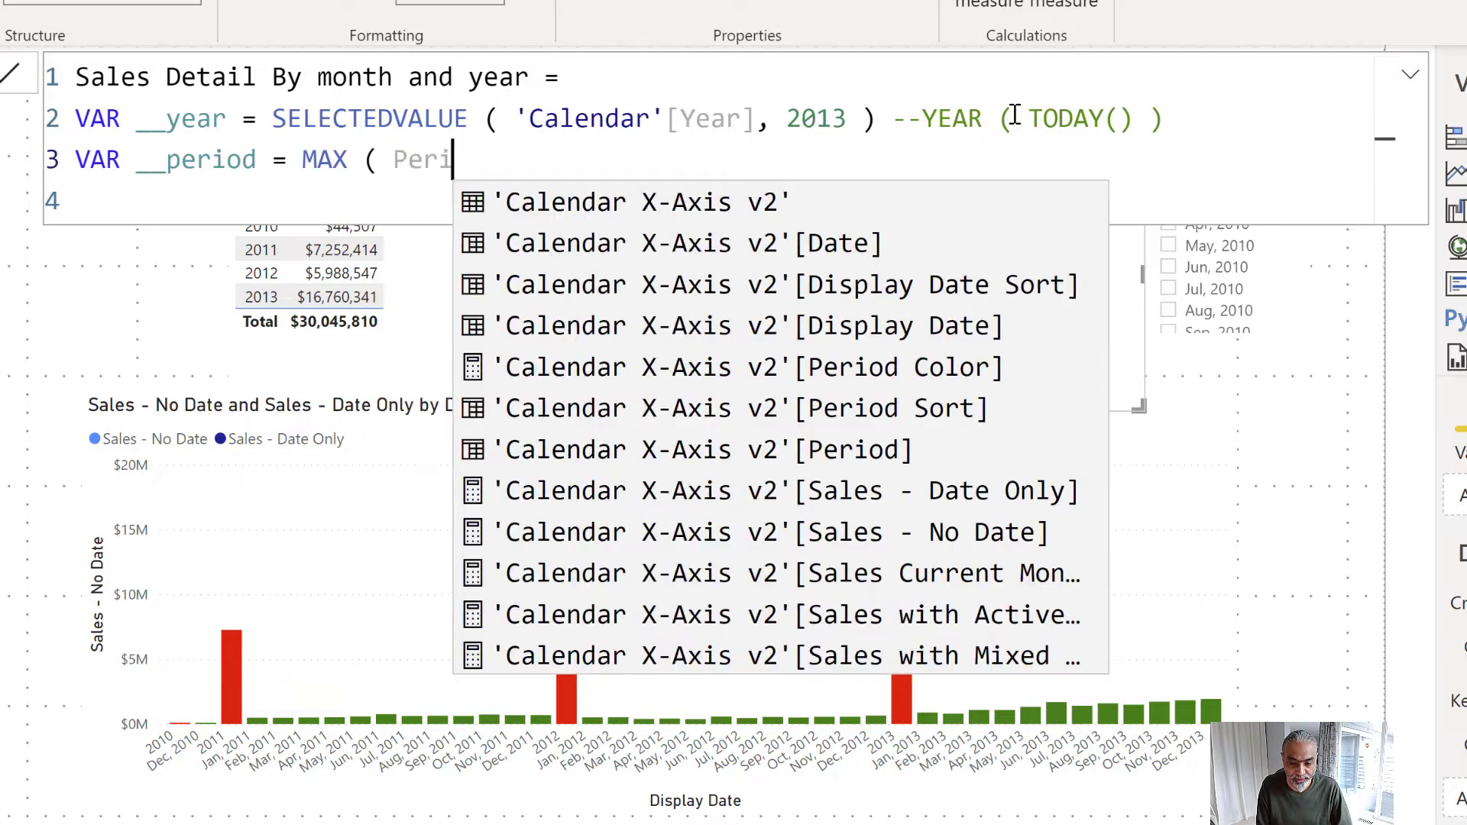
{"action": "key", "text": "Down"}
{"action": "key", "text": "Down"}
{"action": "key", "text": "Tab"}
{"action": "type", "text": ")"}
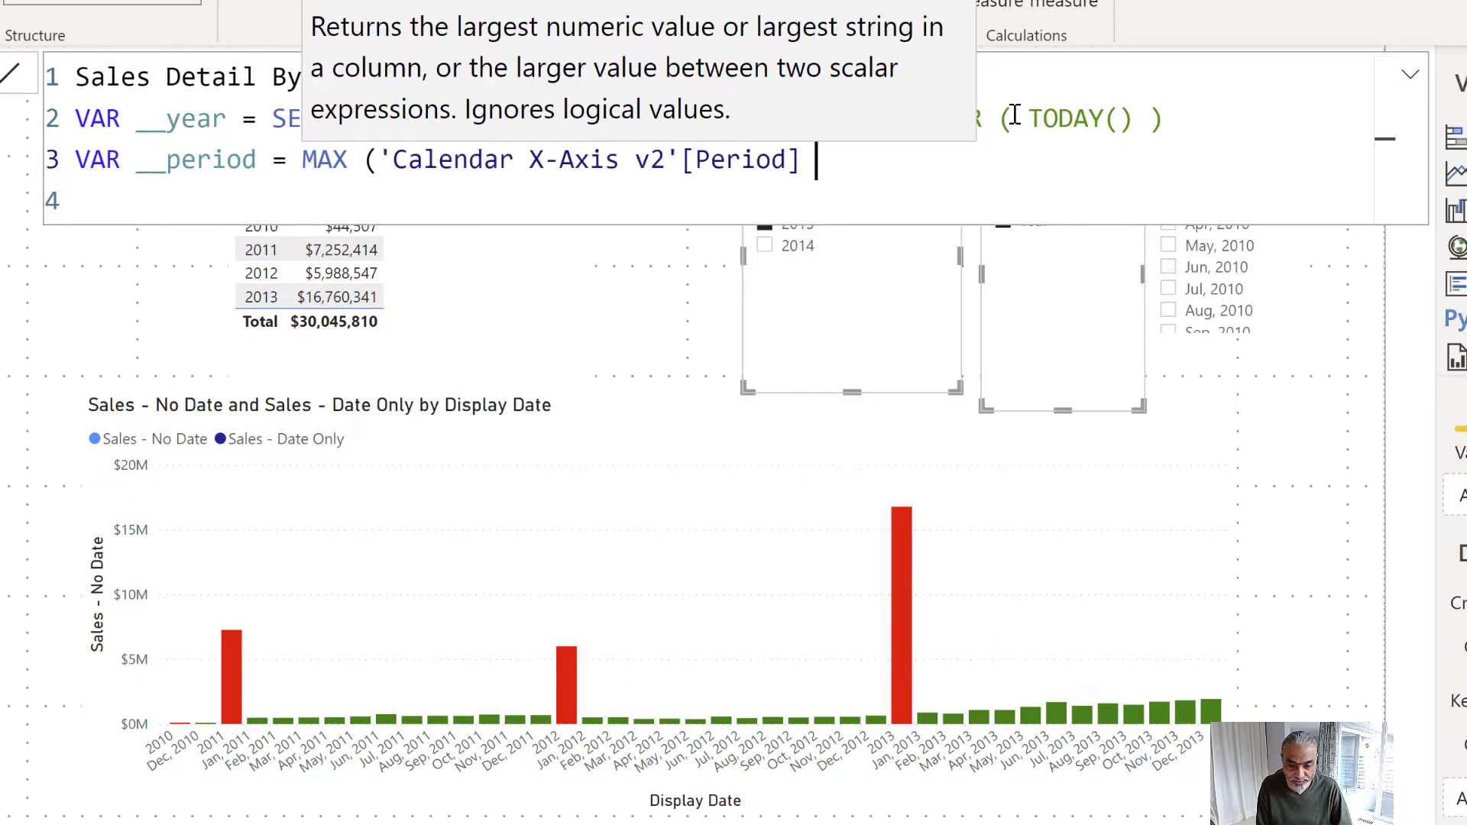
Insert a space after the opening parenthesis of MAX in the __period variable line
{"action": "key", "text": "ctrl+Left"}
{"action": "key", "text": "ctrl+Left"}
{"action": "key", "text": "ctrl+Left"}
{"action": "key", "text": "ctrl+Left"}
{"action": "key", "text": "ctrl+Left"}
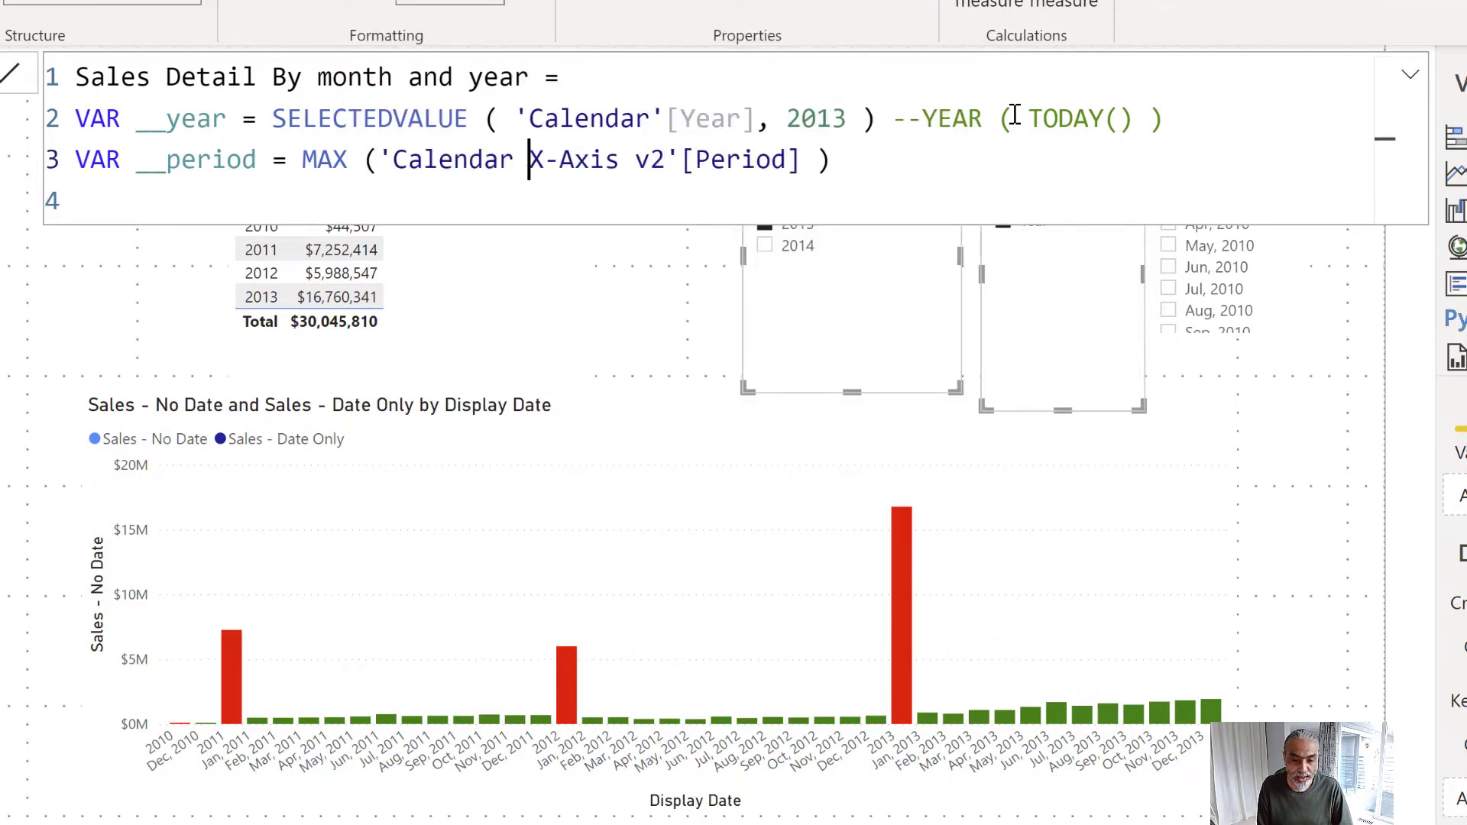
{"action": "key", "text": "ctrl+Left"}
{"action": "key", "text": "ctrl+Left"}
{"action": "key", "text": "Down"}
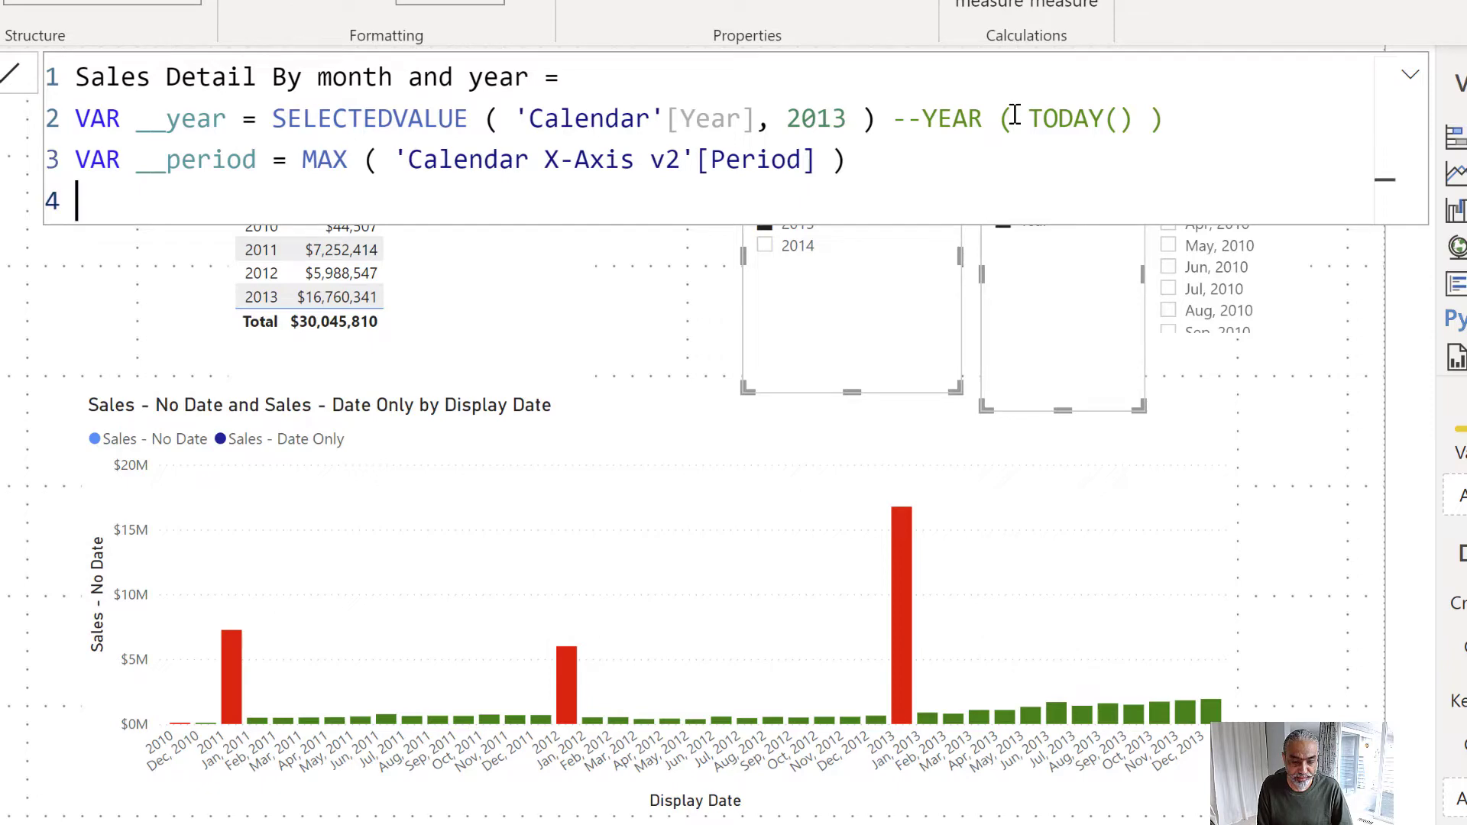
Add a RETURN line below the variables and open a SWITCH function on the following line
{"action": "type", "text": "RETURN"}
{"action": "key", "text": "shift+Return"}
{"action": "type", "text": "SWIT"}
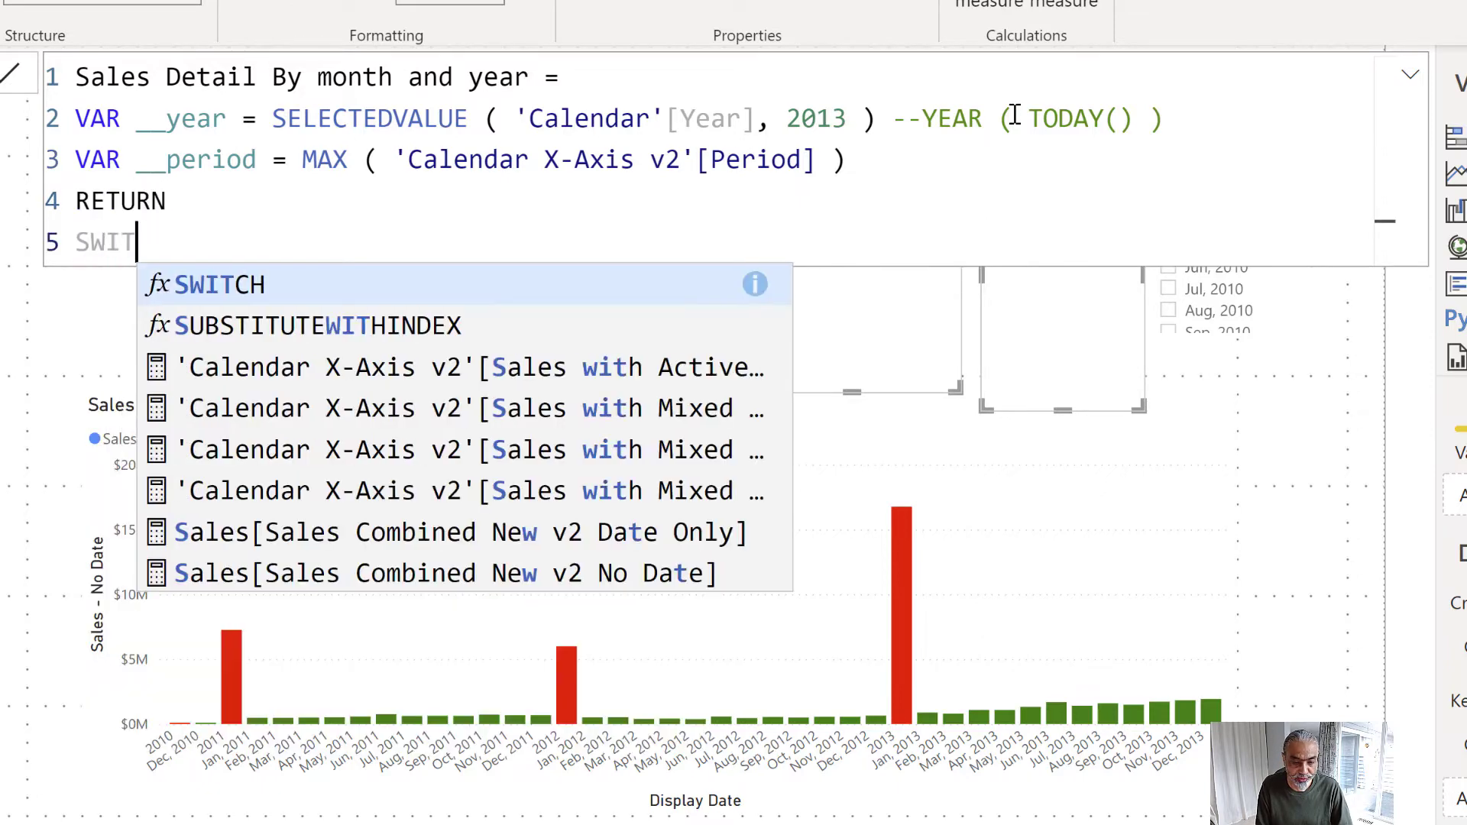
{"action": "key", "text": "Tab"}
{"action": "type", "text": "("}
{"action": "key", "text": "shift+Return"}
{"action": "type", "text": "TRUE"}
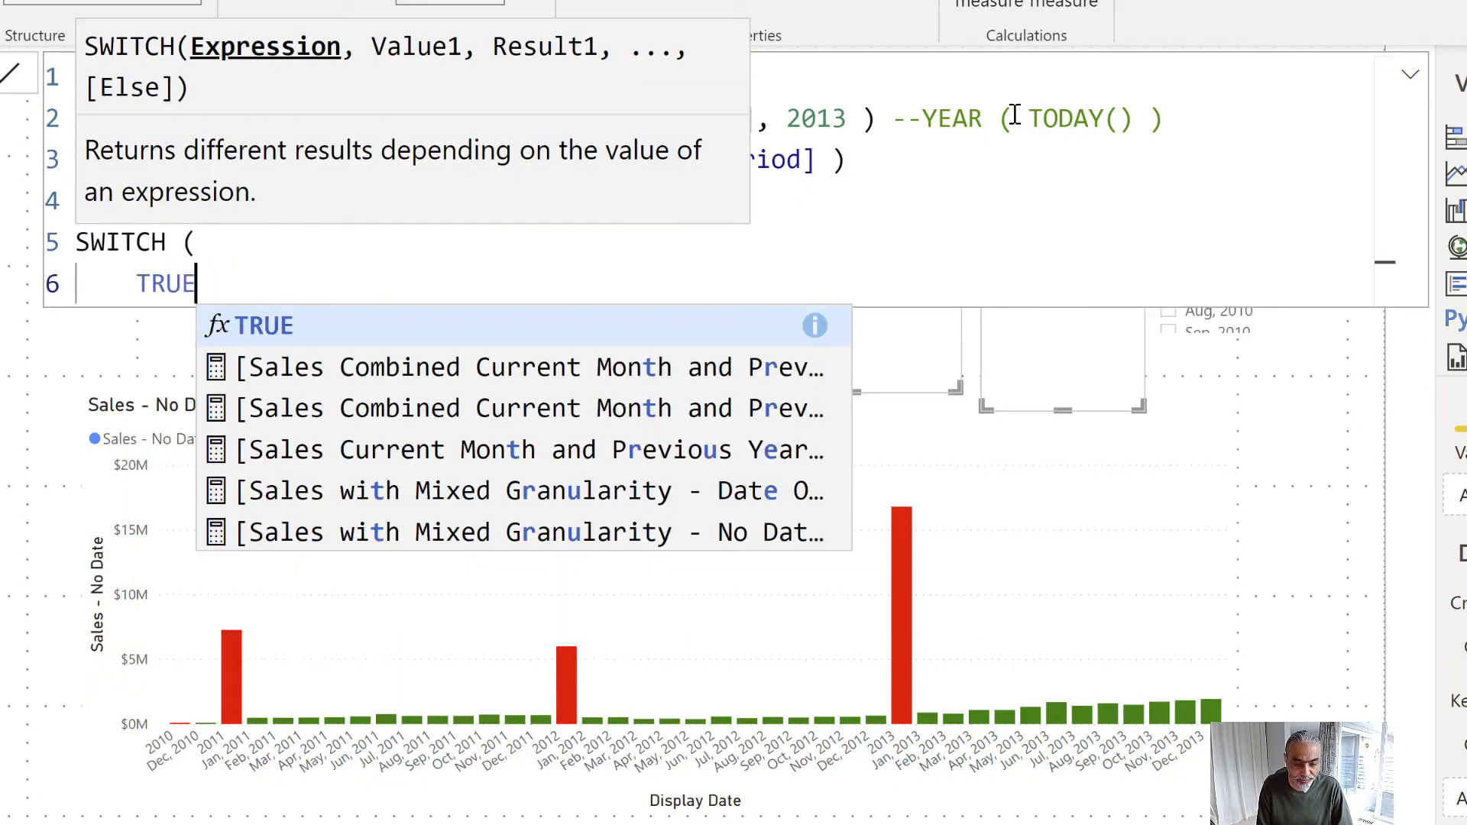
{"action": "key", "text": "BackSpace"}
{"action": "key", "text": "BackSpace"}
{"action": "key", "text": "BackSpace"}
{"action": "key", "text": "BackSpace"}
Enter __period as the SWITCH expression and "Month" as its first value, each on its own line
{"action": "type", "text": "__period,"}
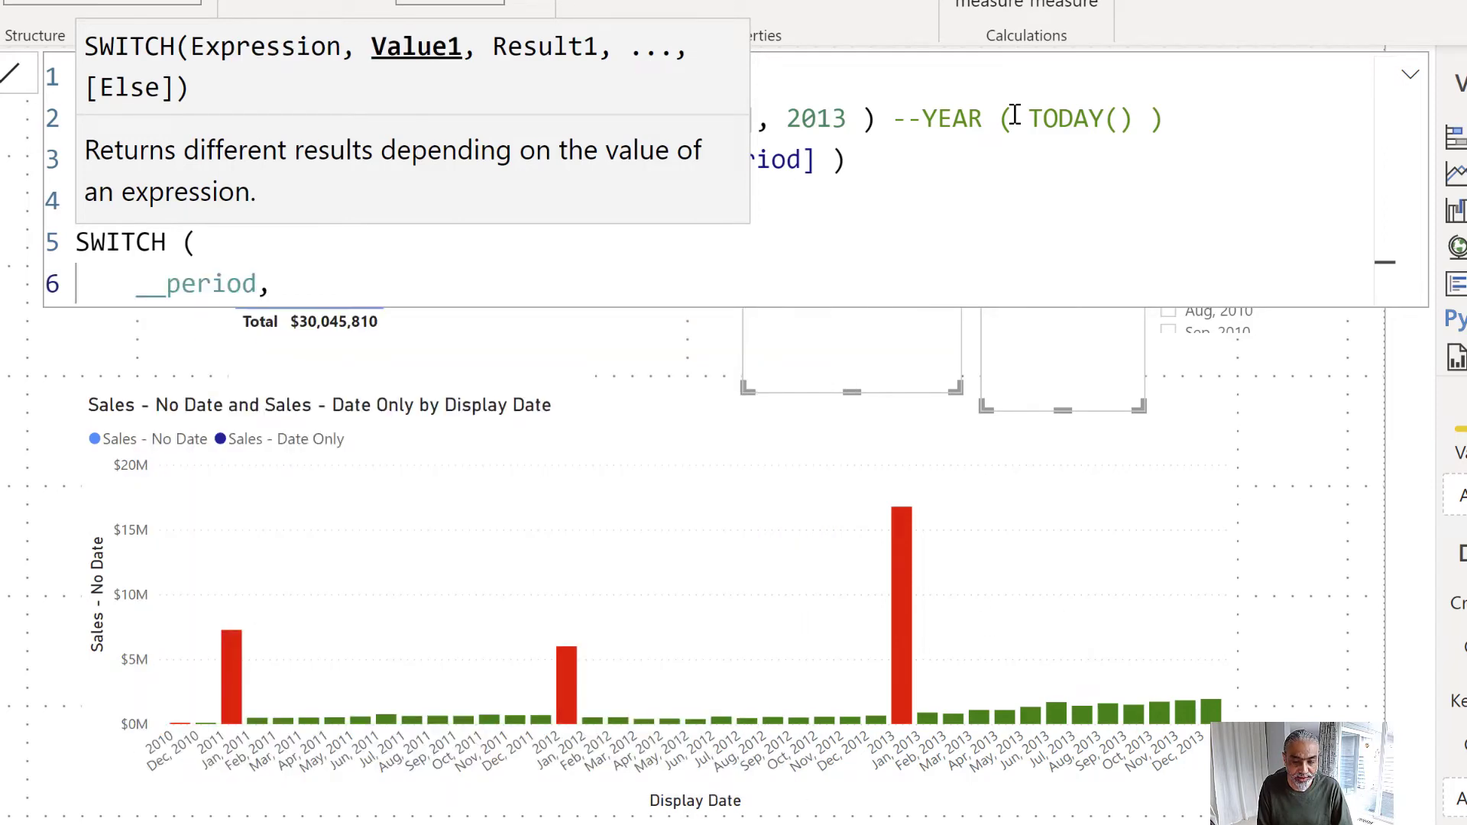
{"action": "key", "text": "shift+Return"}
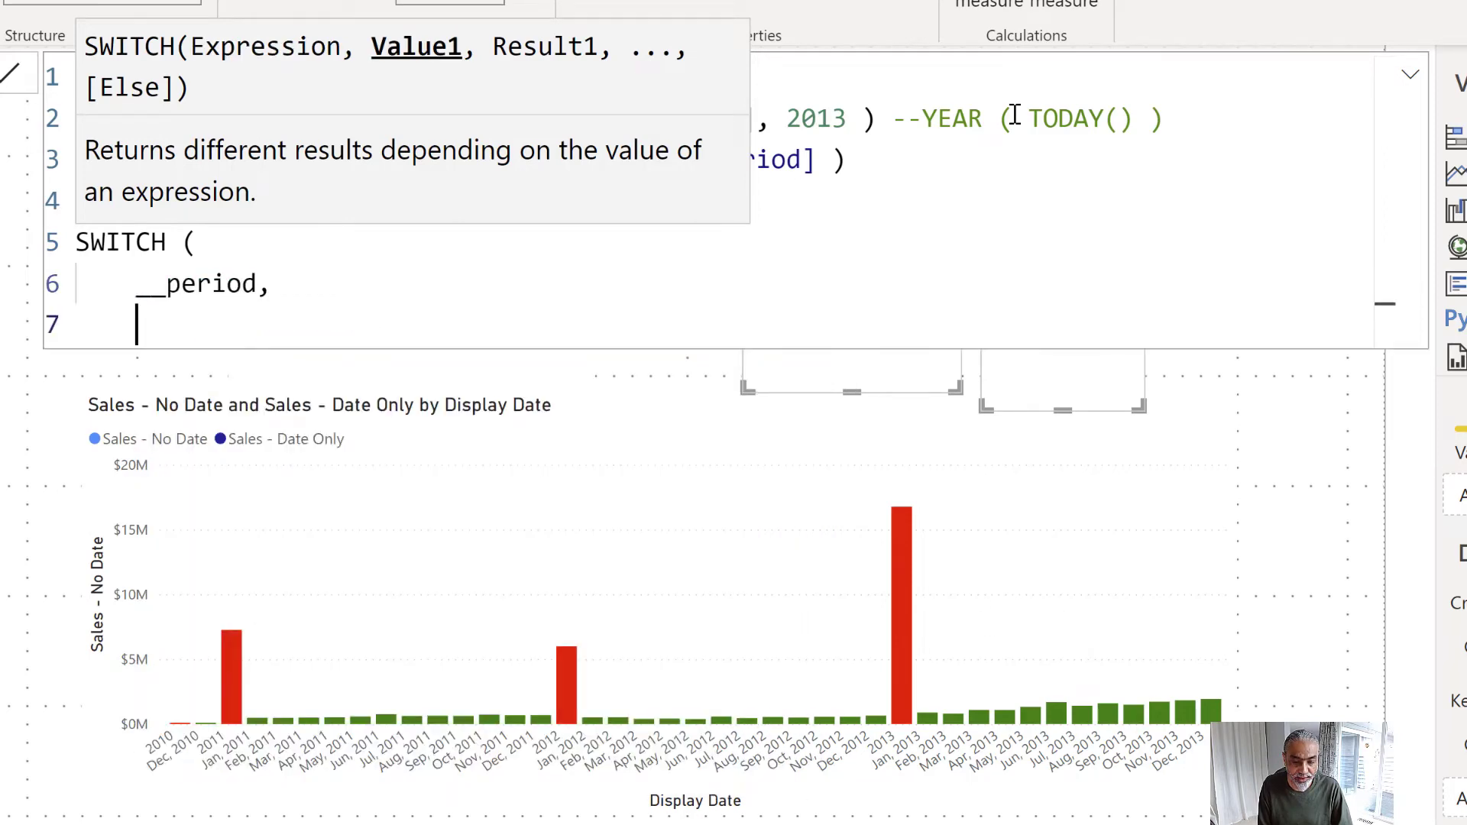
{"action": "type", "text": "\"Month\","}
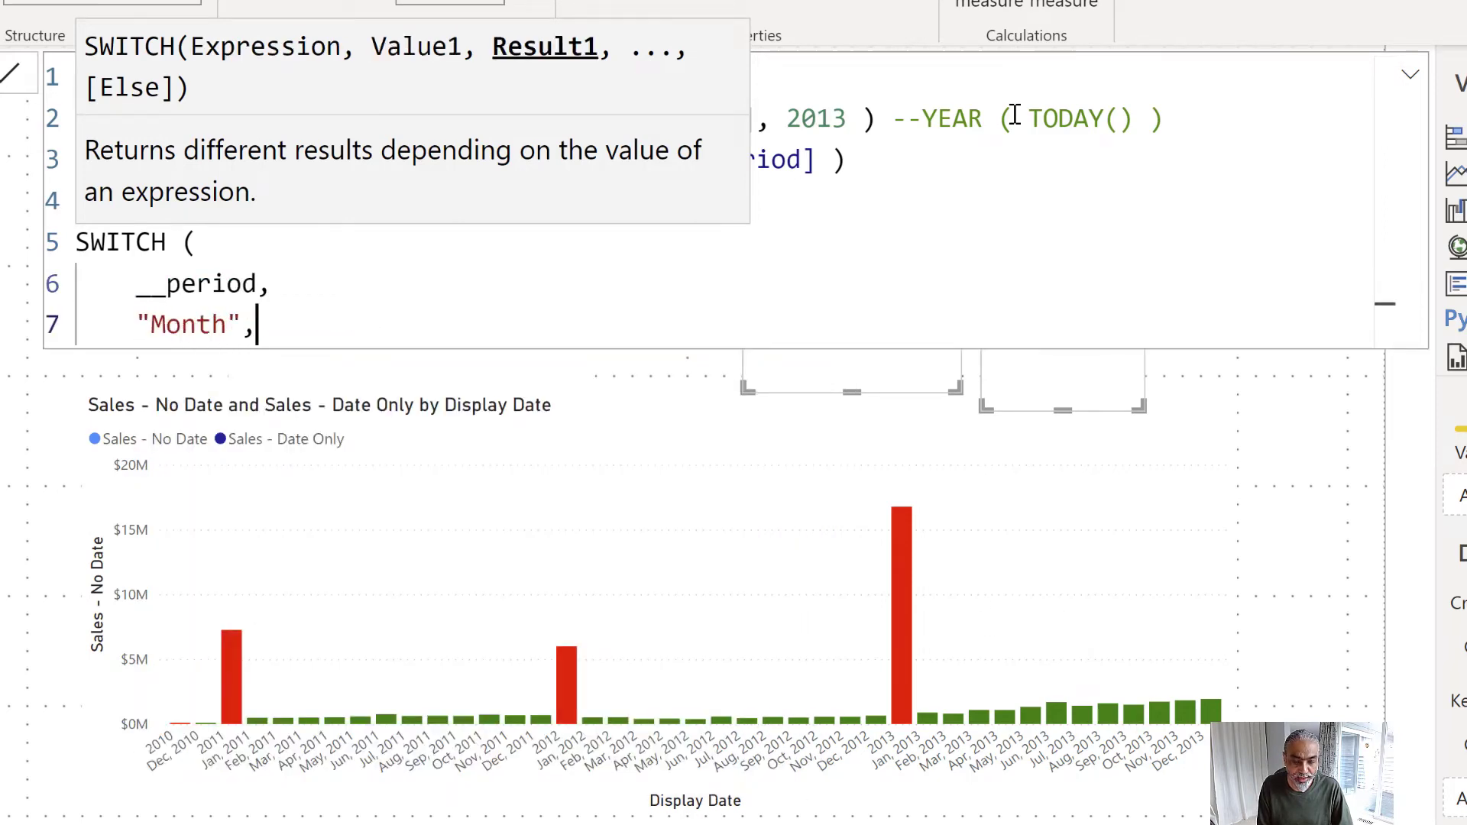
{"action": "key", "text": "shift+Return"}
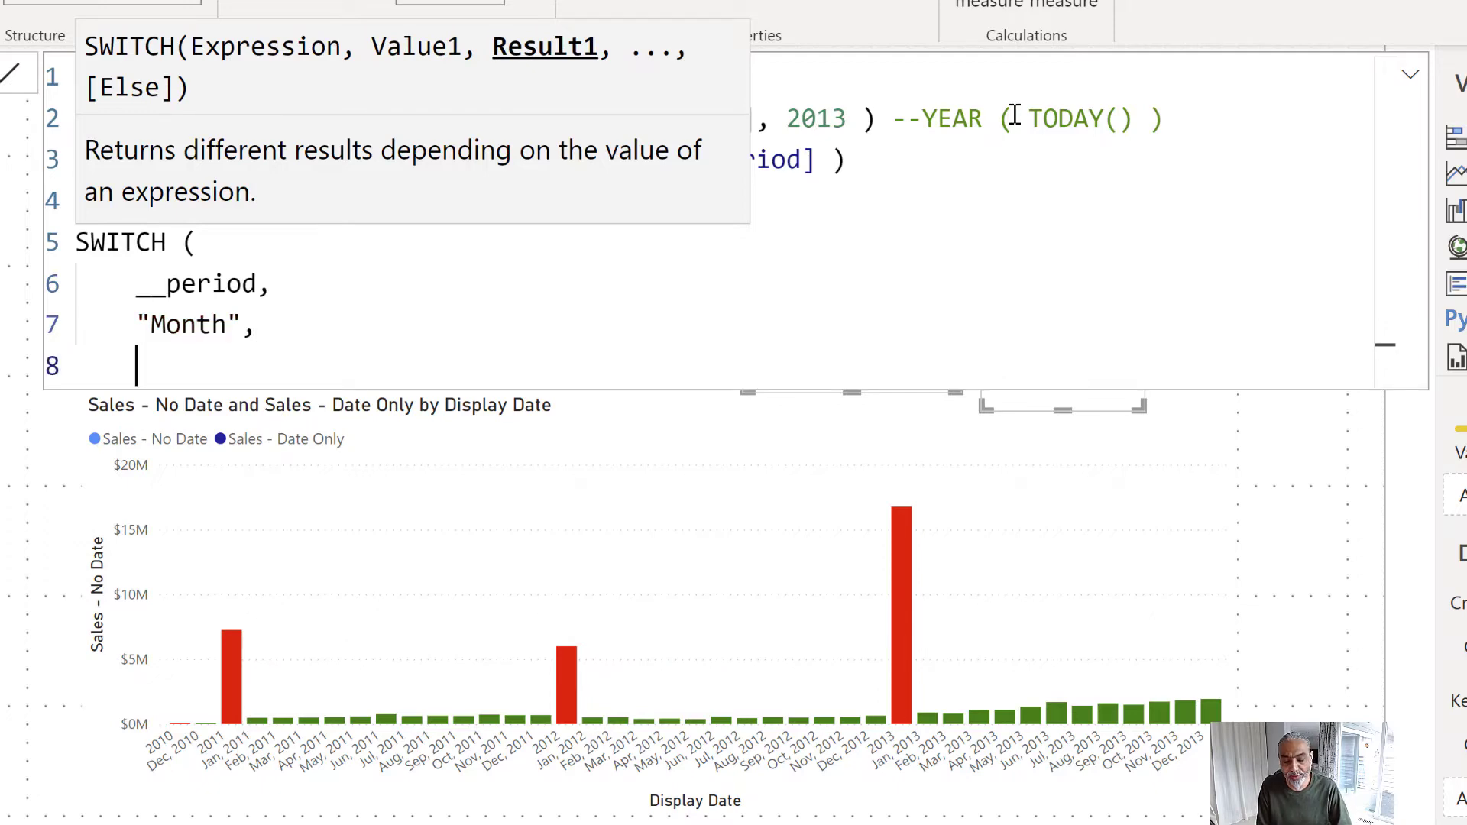
Add an indented CALCULATE of [Sales with Active Relationship] as the result for the "Month" case
{"action": "key", "text": "Tab"}
{"action": "type", "text": "CALCULATE ("}
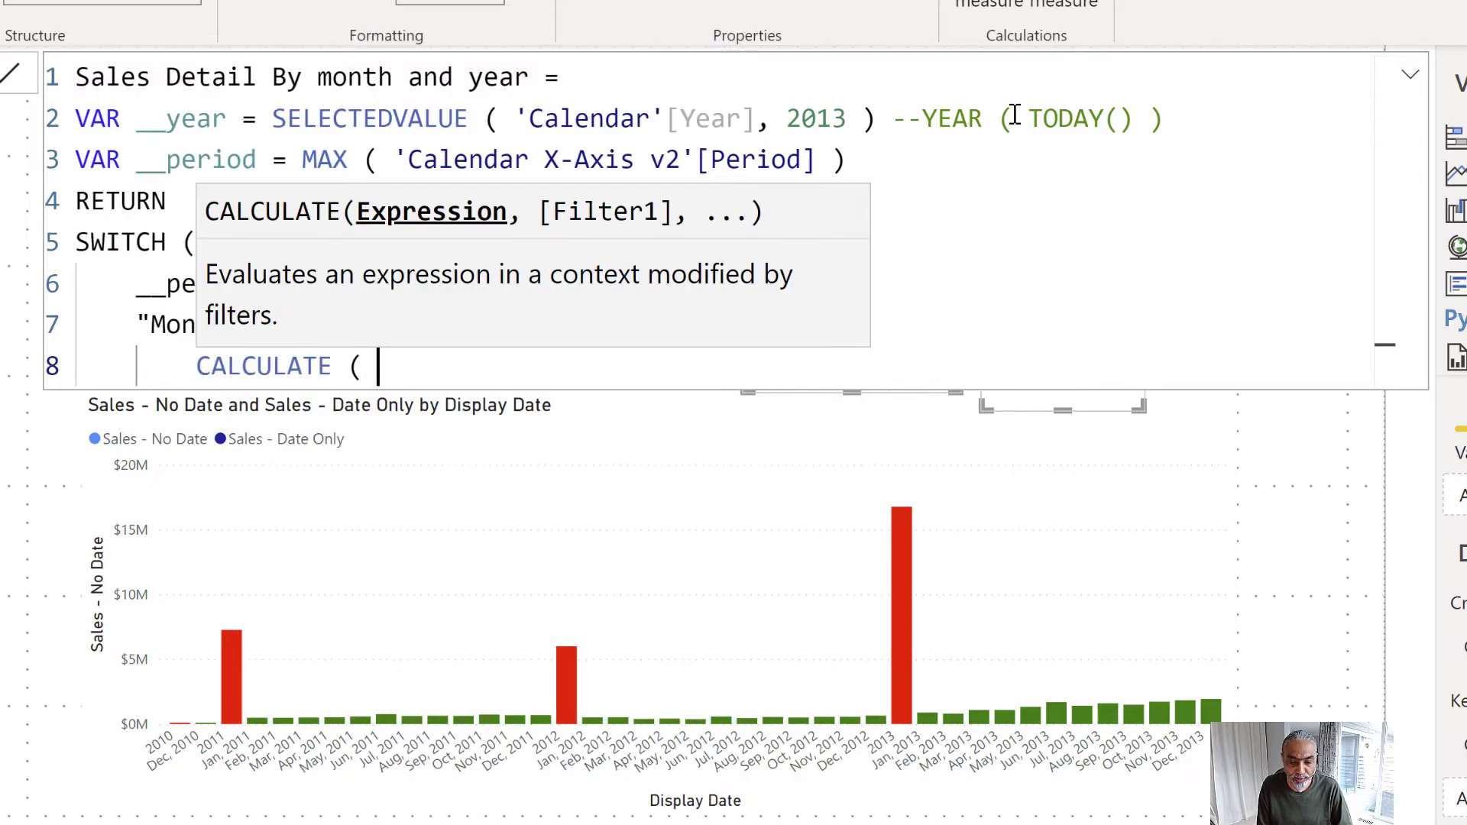
{"action": "key", "text": "shift+Return"}
{"action": "type", "text": "[SAles "}
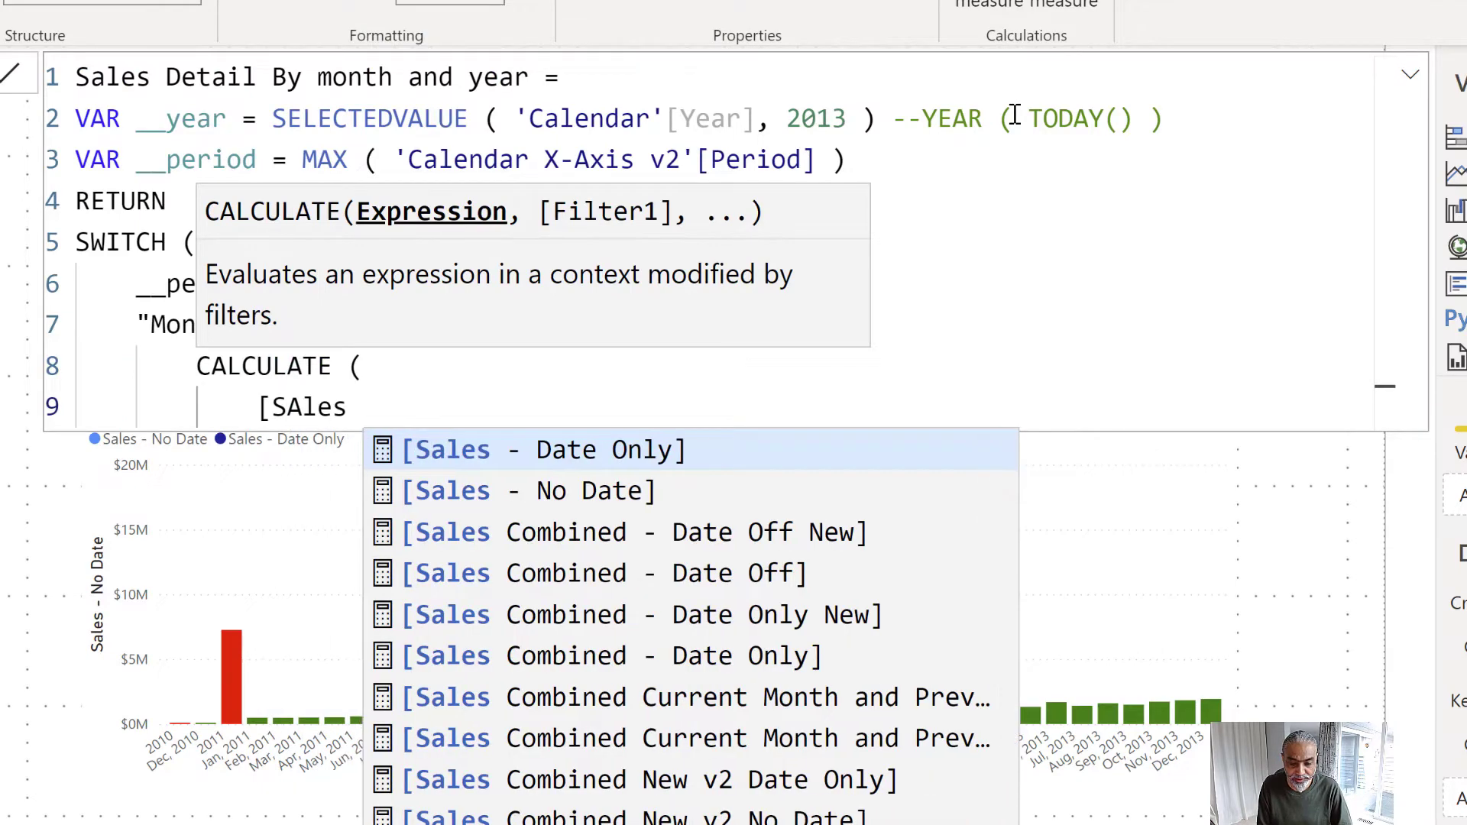
{"action": "type", "text": "with"}
{"action": "key", "text": "Tab"}
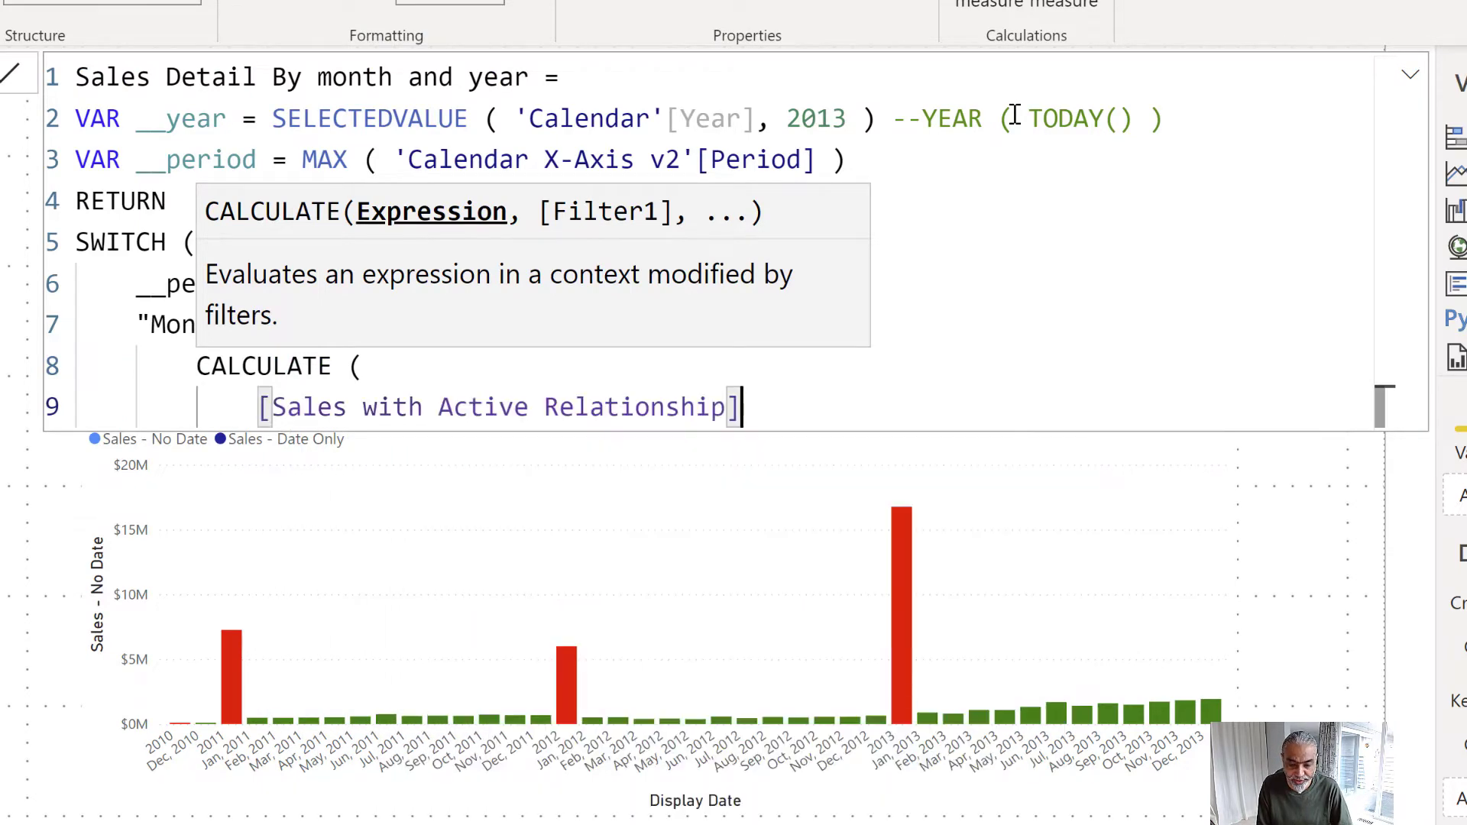
{"action": "type", "text": ","}
{"action": "key", "text": "shift+Return"}
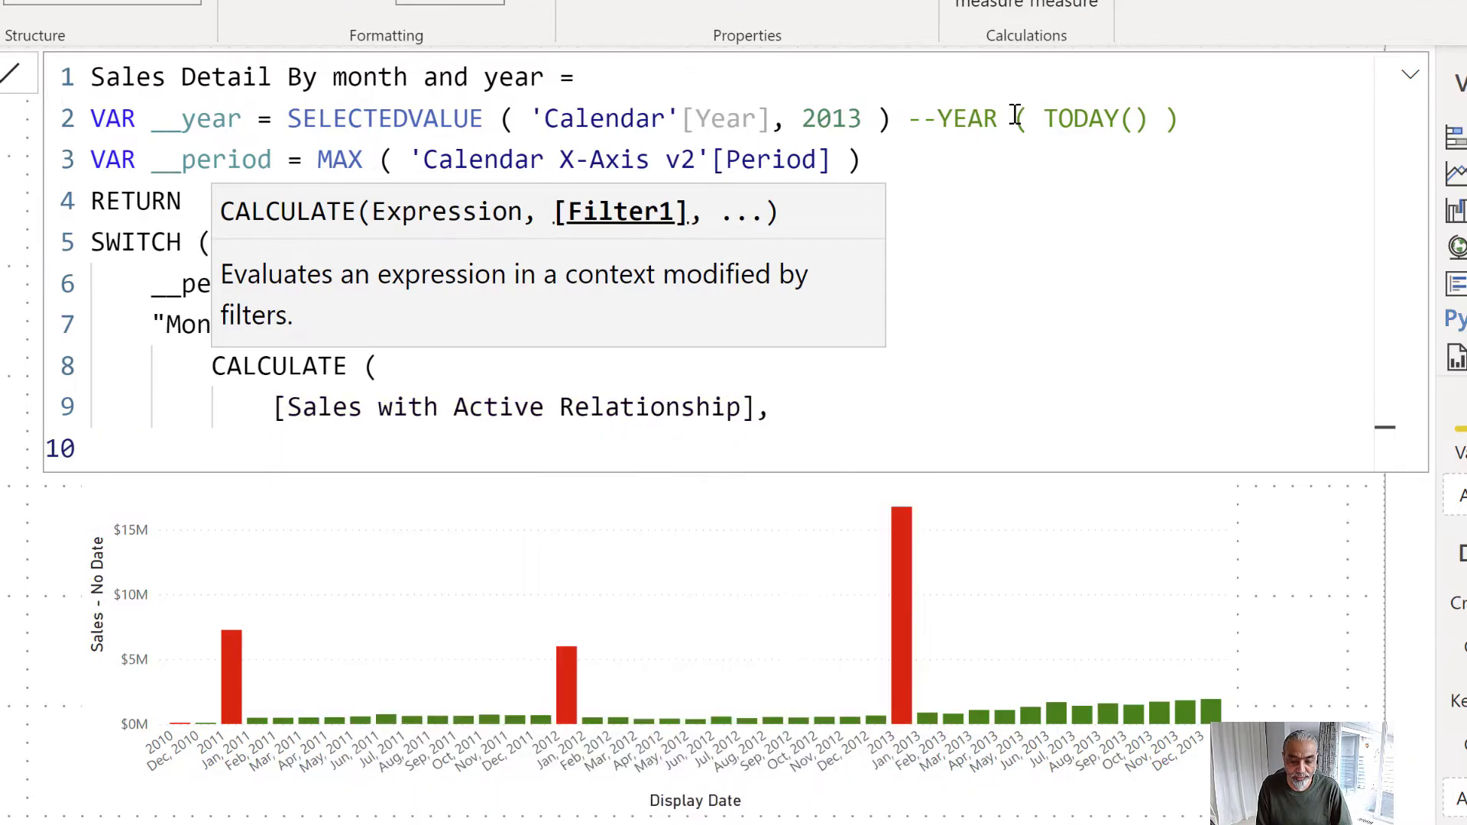
{"action": "type", "text": "Calend"}
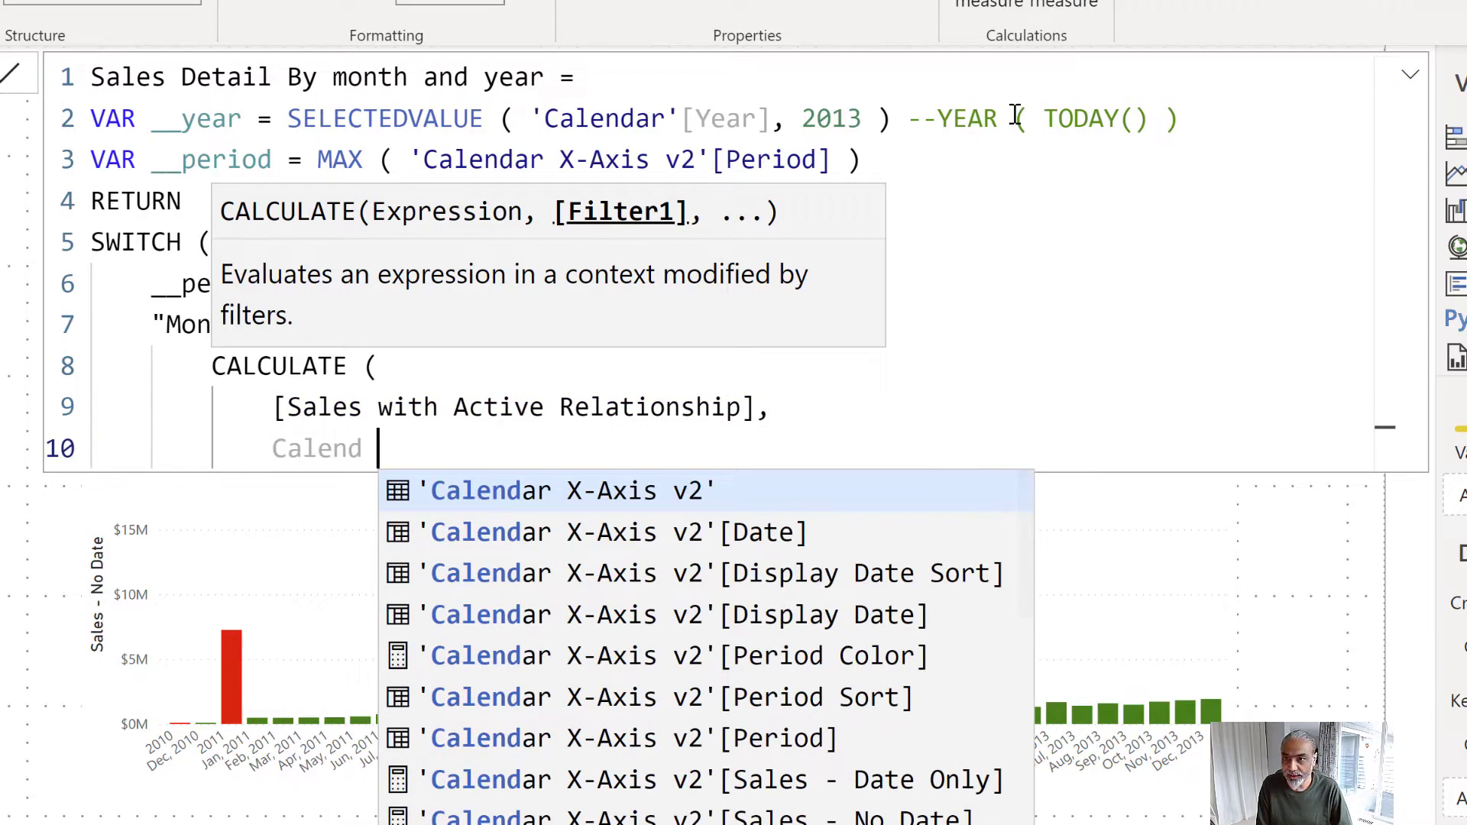
{"action": "key", "text": "BackSpace"}
{"action": "key", "text": "BackSpace"}
{"action": "key", "text": "BackSpace"}
{"action": "key", "text": "BackSpace"}
{"action": "key", "text": "BackSpace"}
{"action": "key", "text": "BackSpace"}
{"action": "key", "text": "BackSpace"}
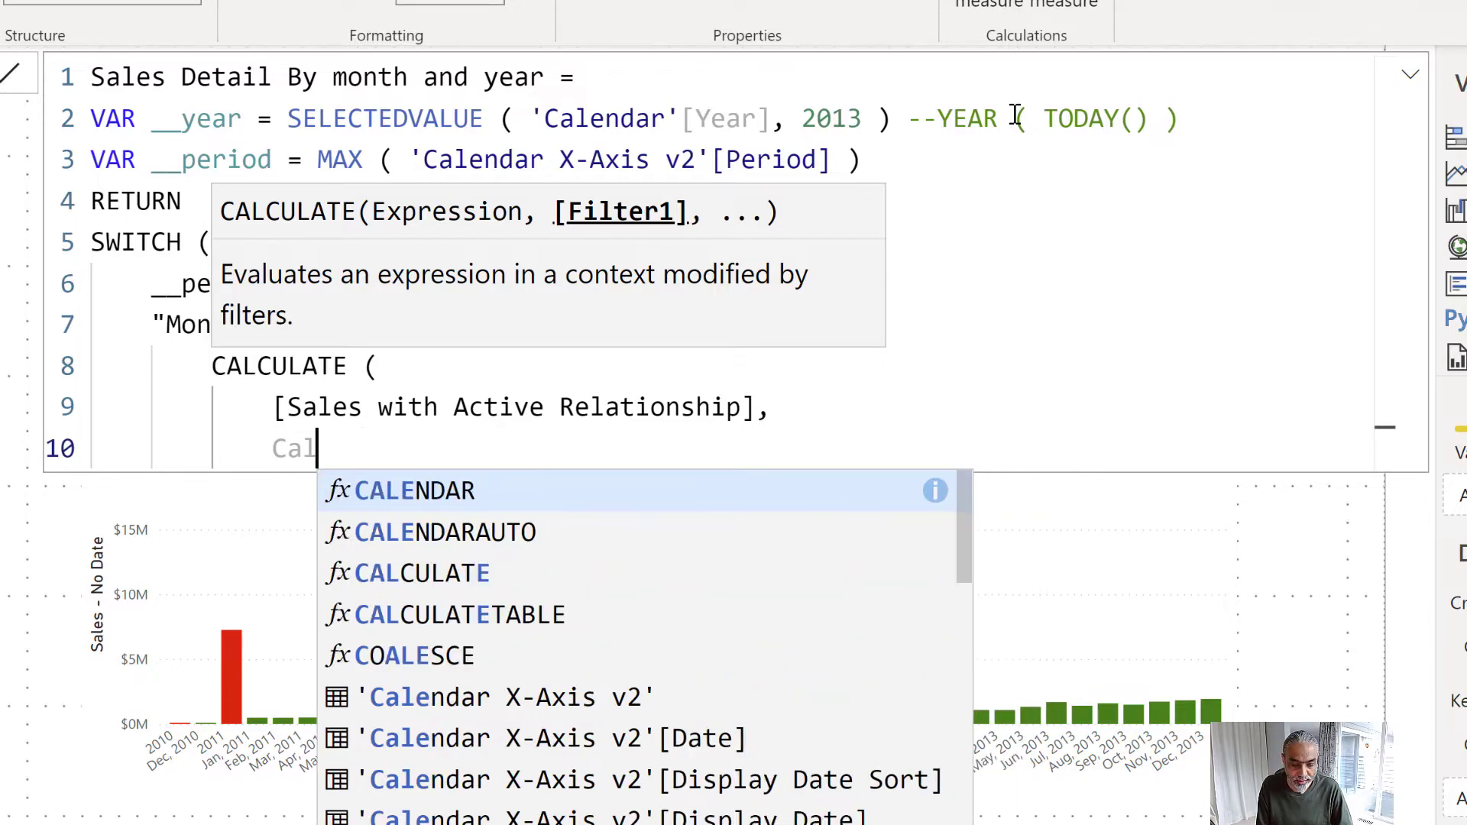
{"action": "type", "text": "year"}
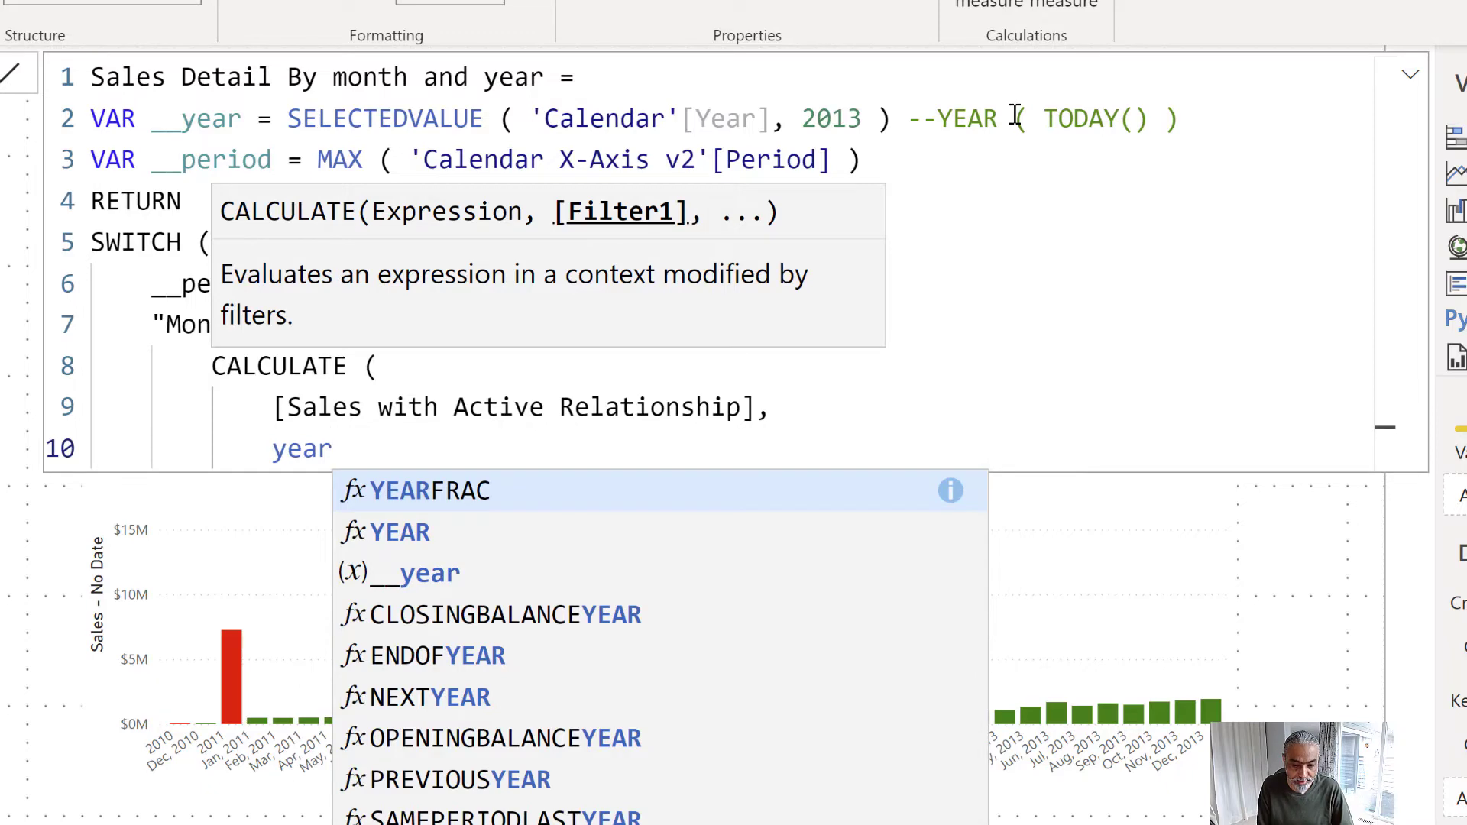
{"action": "key", "text": "ctrl+shift+Left"}
Add the filter 'Calendar'[Year] = __year to the CALCULATE in the "Month" case
{"action": "type", "text": "'Ca"}
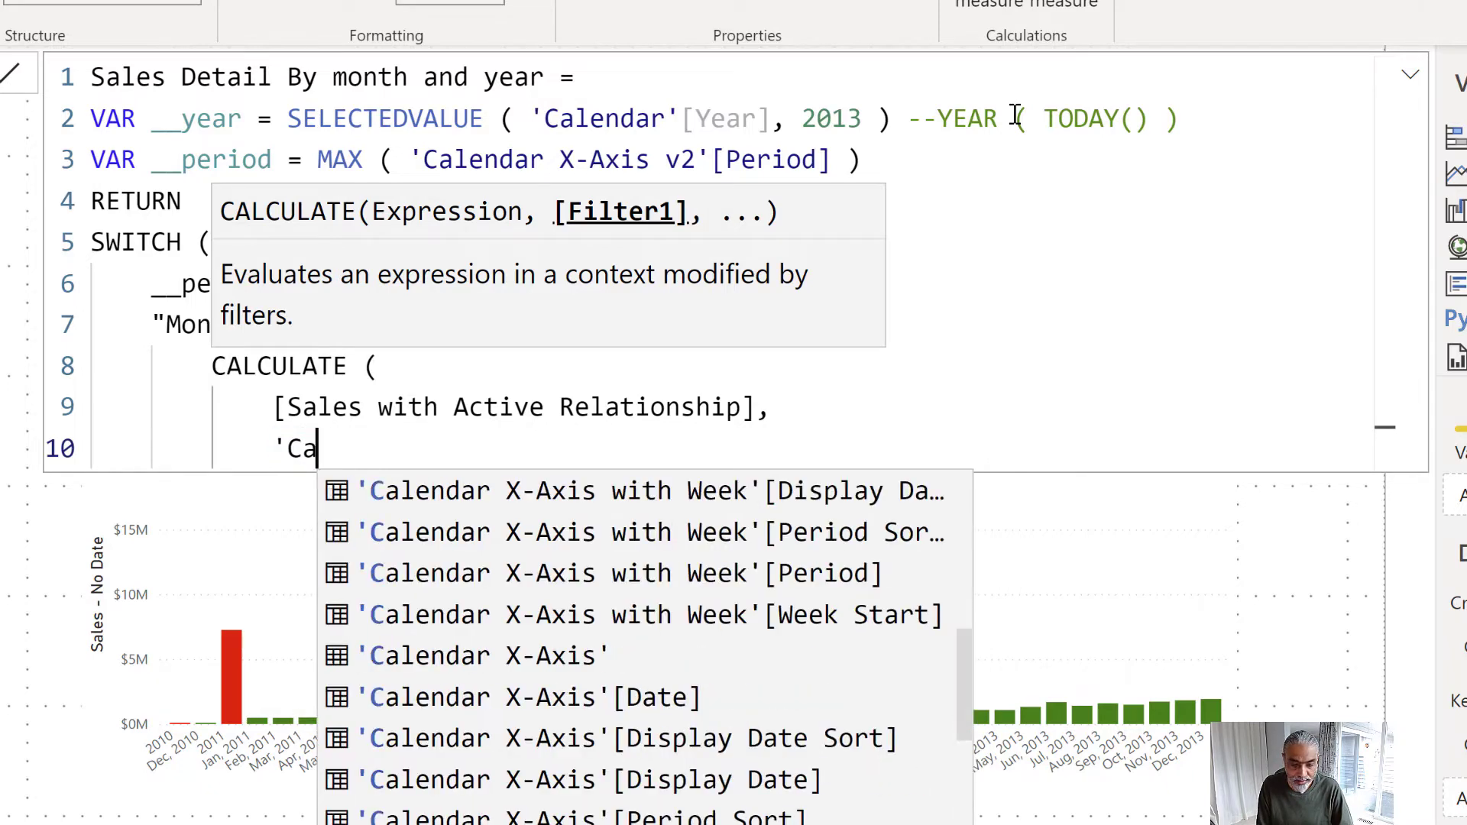
{"action": "type", "text": "lendar'[Year'[ea"}
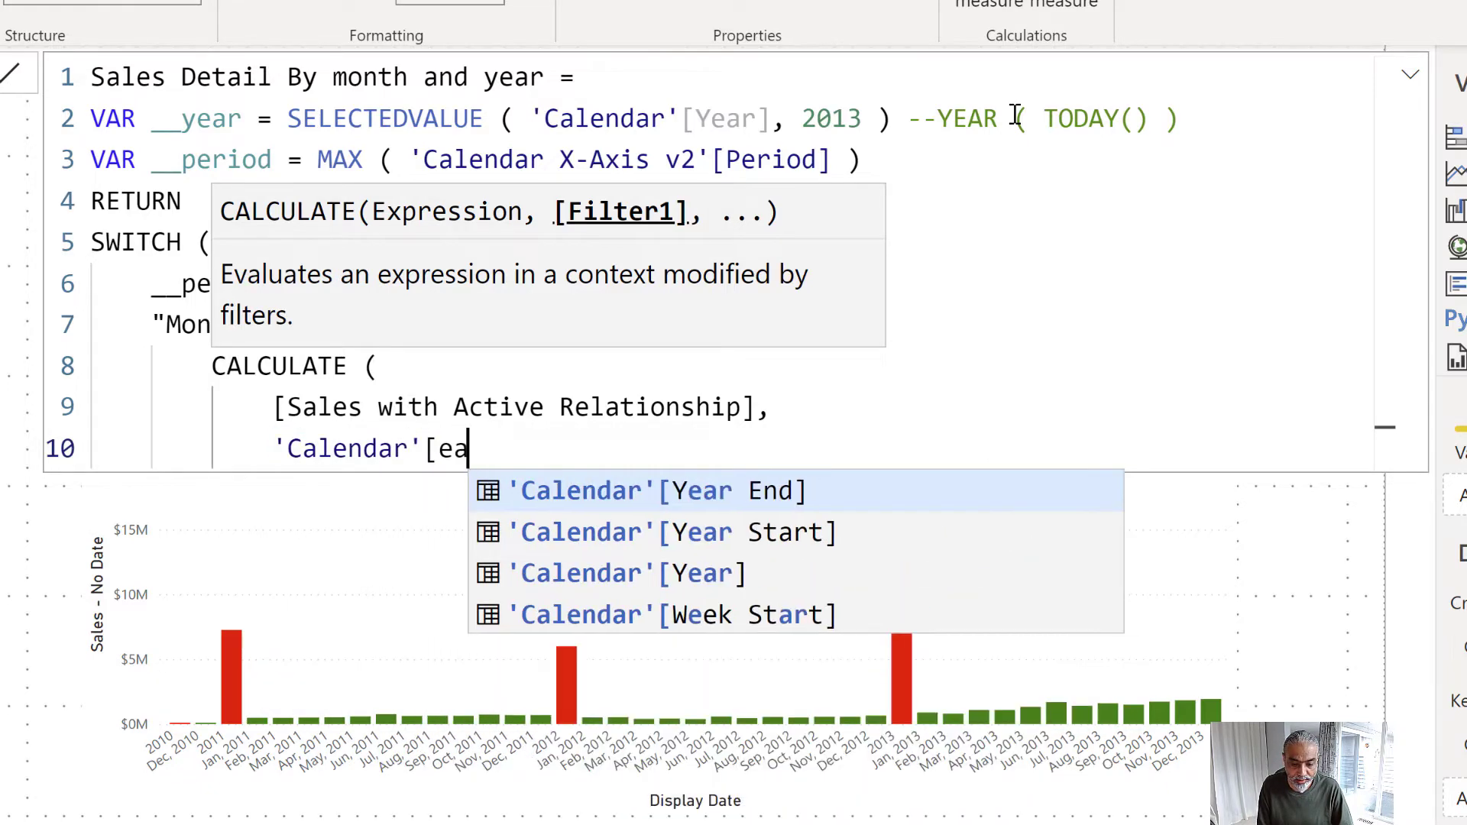
{"action": "key", "text": "BackSpace"}
{"action": "key", "text": "BackSpace"}
{"action": "type", "text": "Year] "}
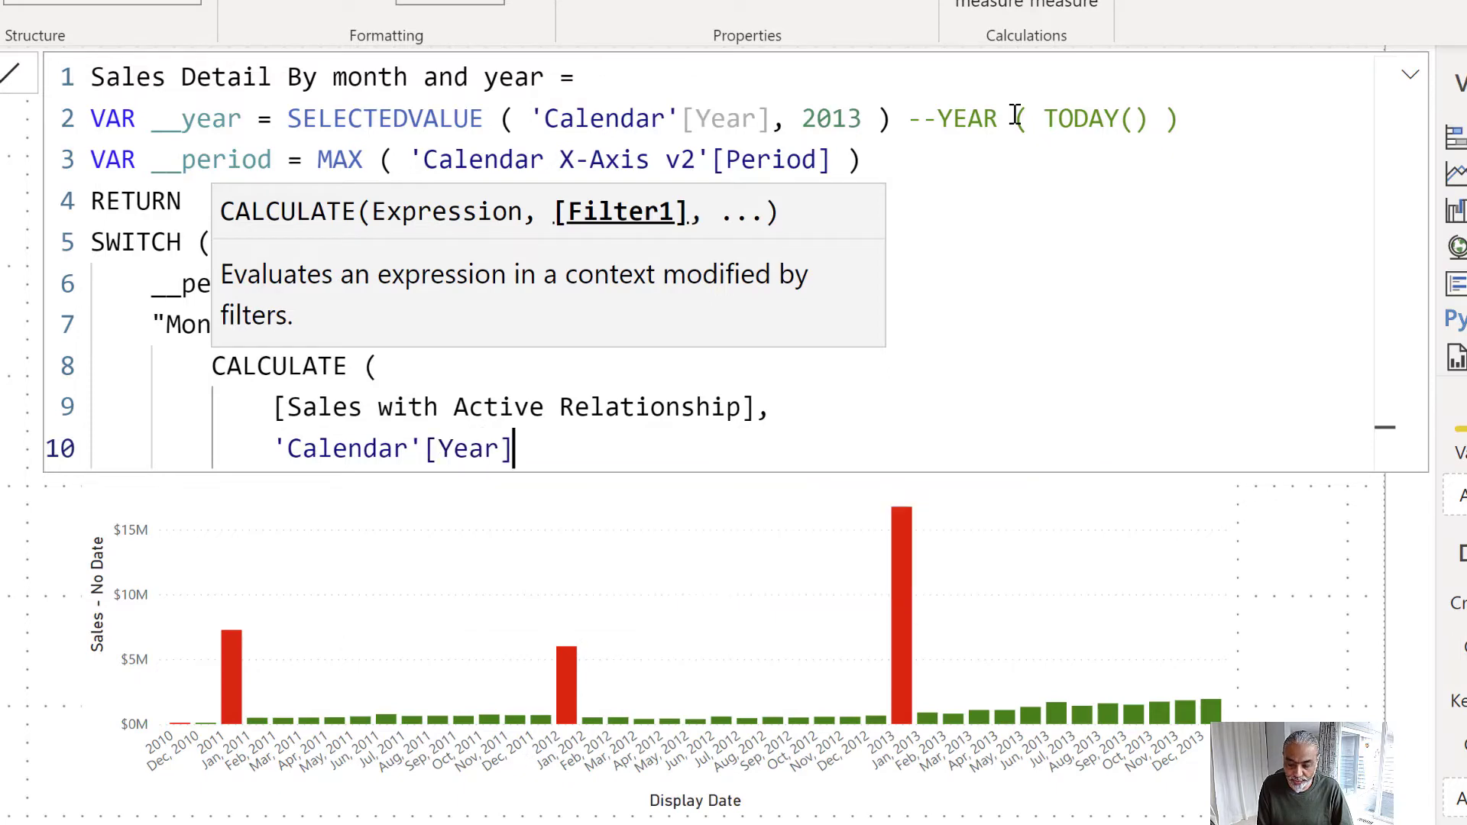
{"action": "type", "text": "= __"}
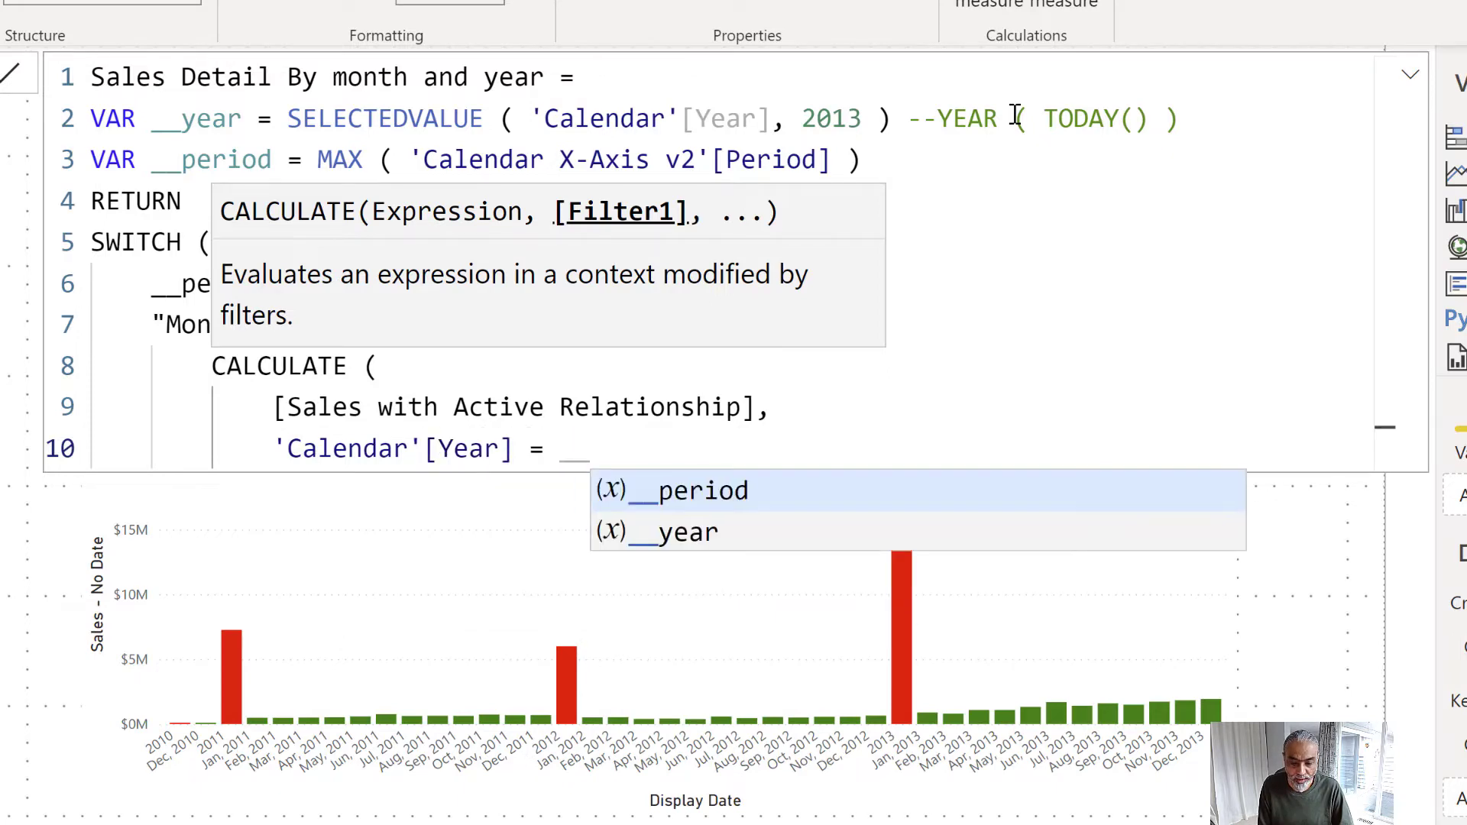
{"action": "type", "text": "year"}
{"action": "key", "text": "Return"}
Close the CALCULATE and SWITCH functions on separate lines and commit the measure
{"action": "type", "text": ")"}
{"action": "key", "text": "Return"}
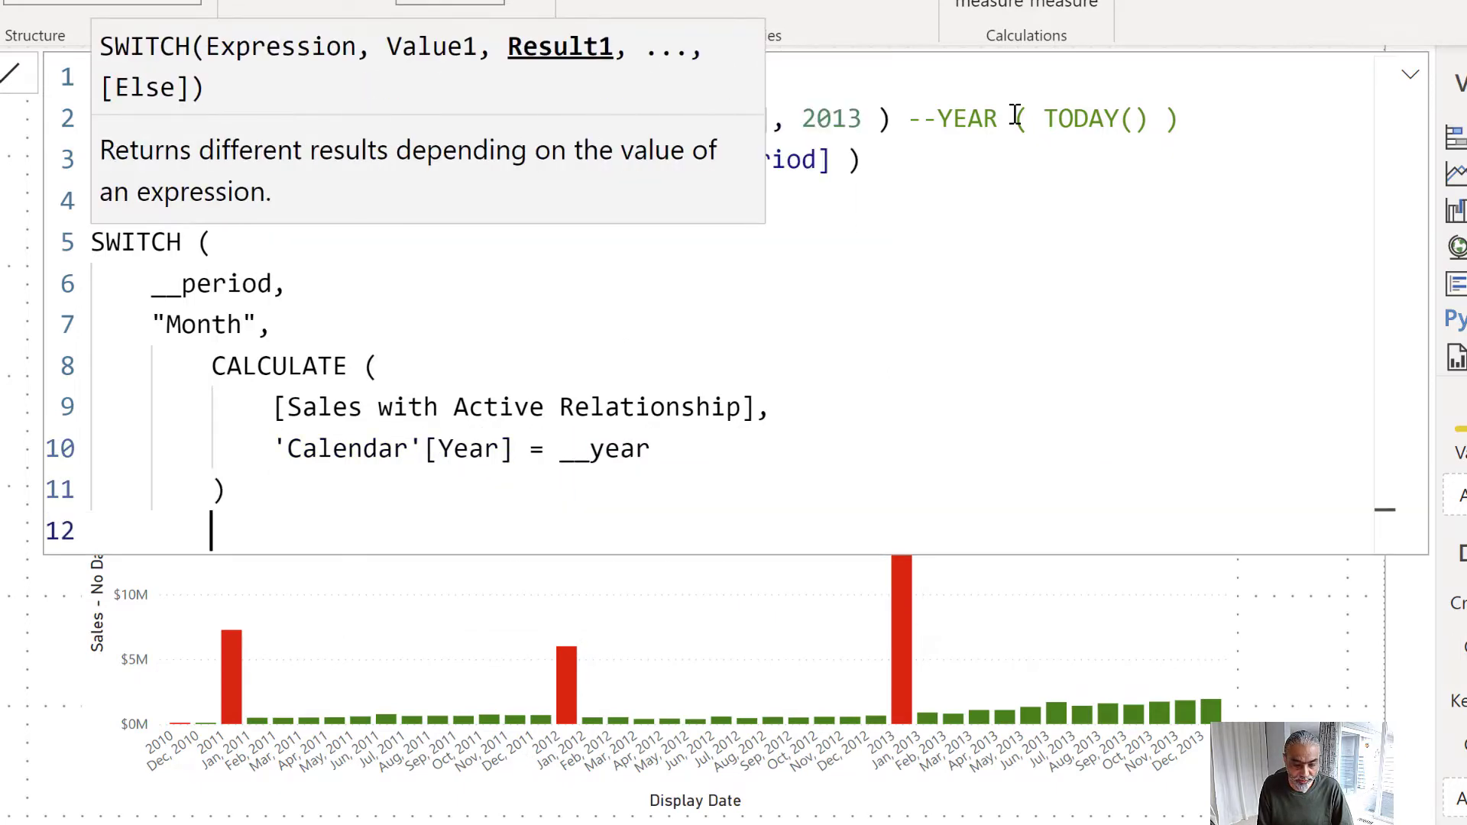
{"action": "type", "text": ")"}
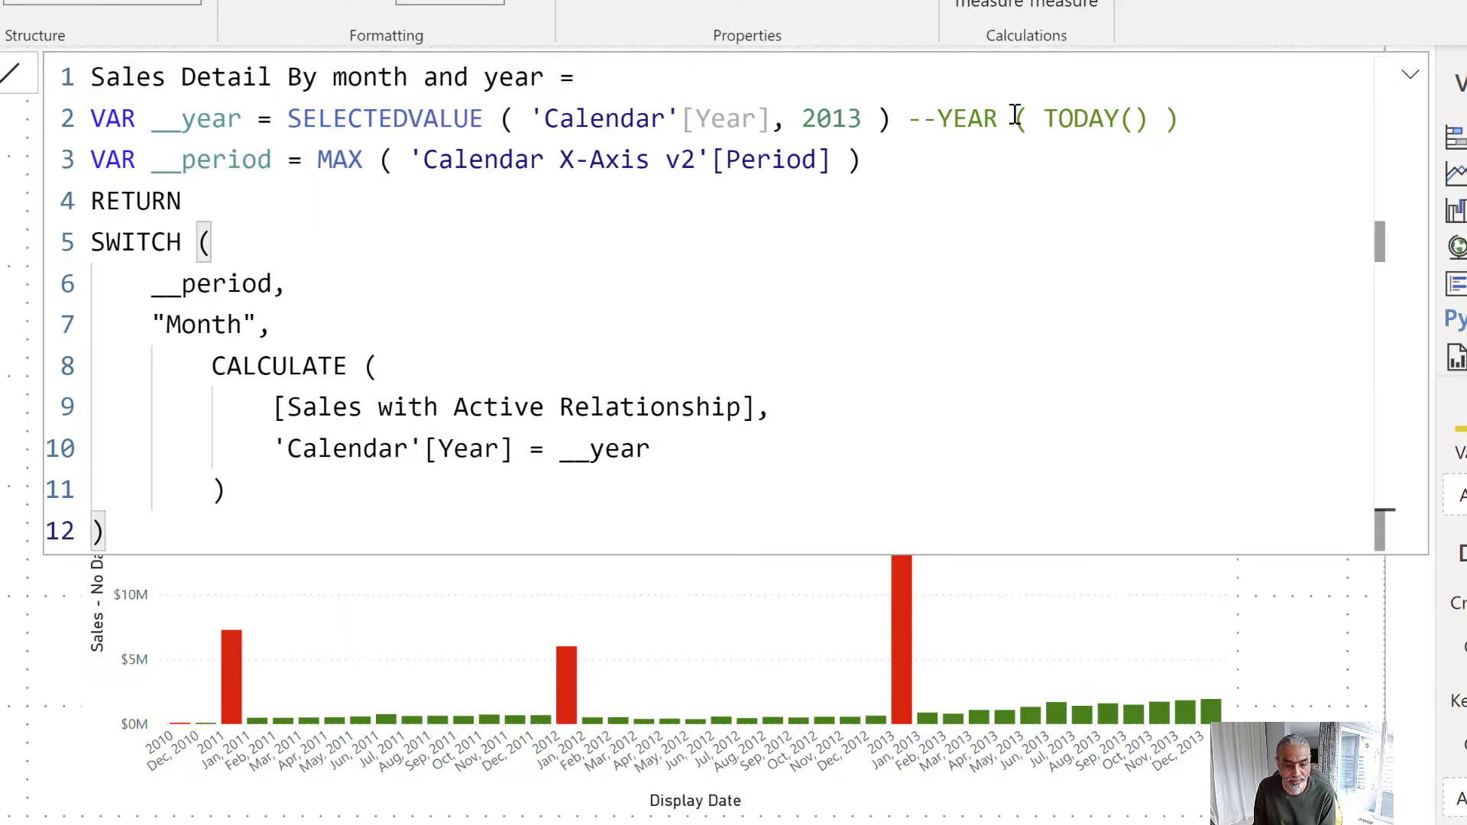
{"action": "key", "text": "Return"}
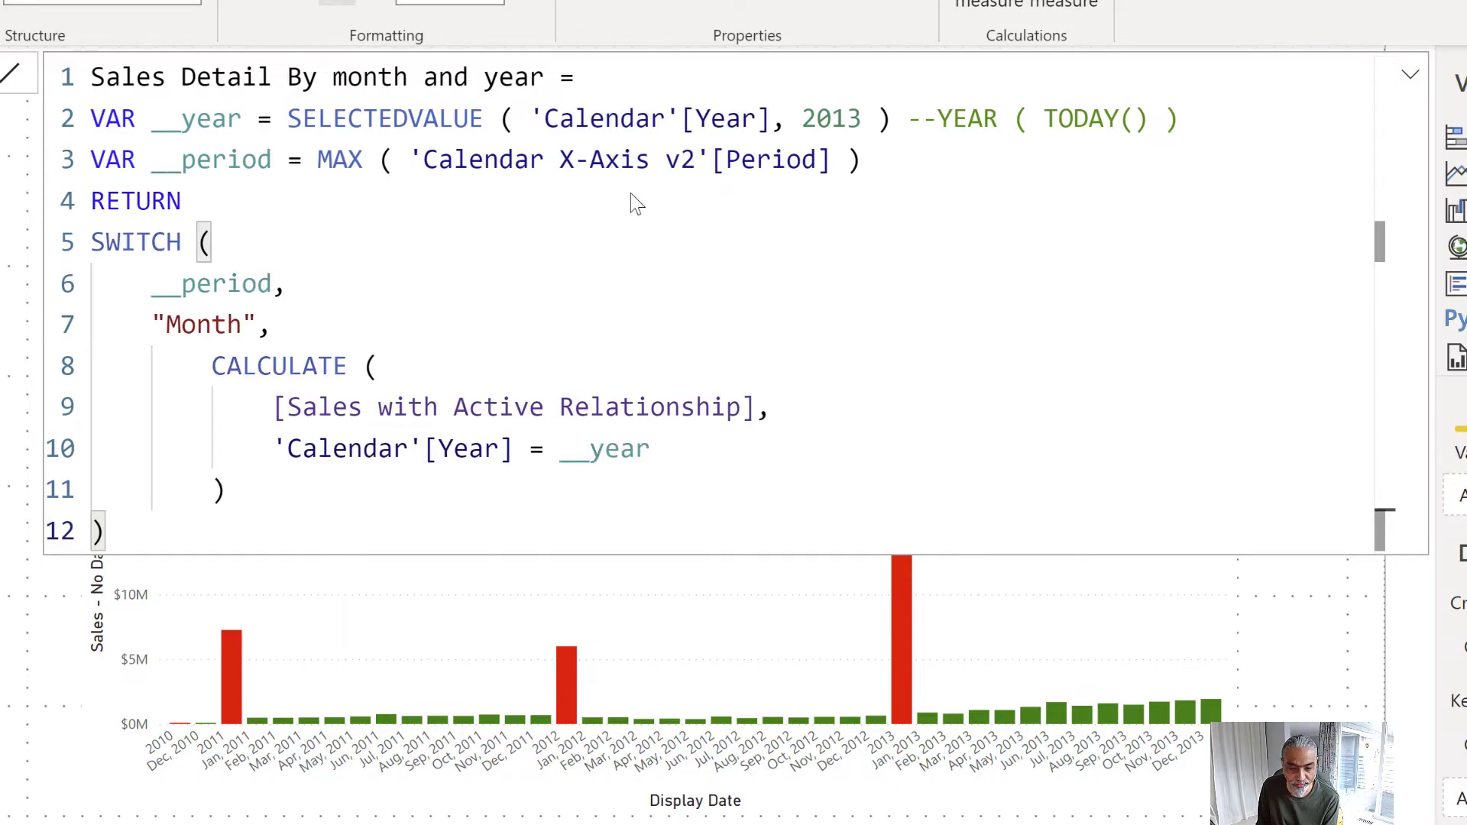
Plot Sales Detail By month and year in the column chart and move the Period slicer up beside the Year slicer
{"action": "left_click", "coordinate": [1291, 772]}
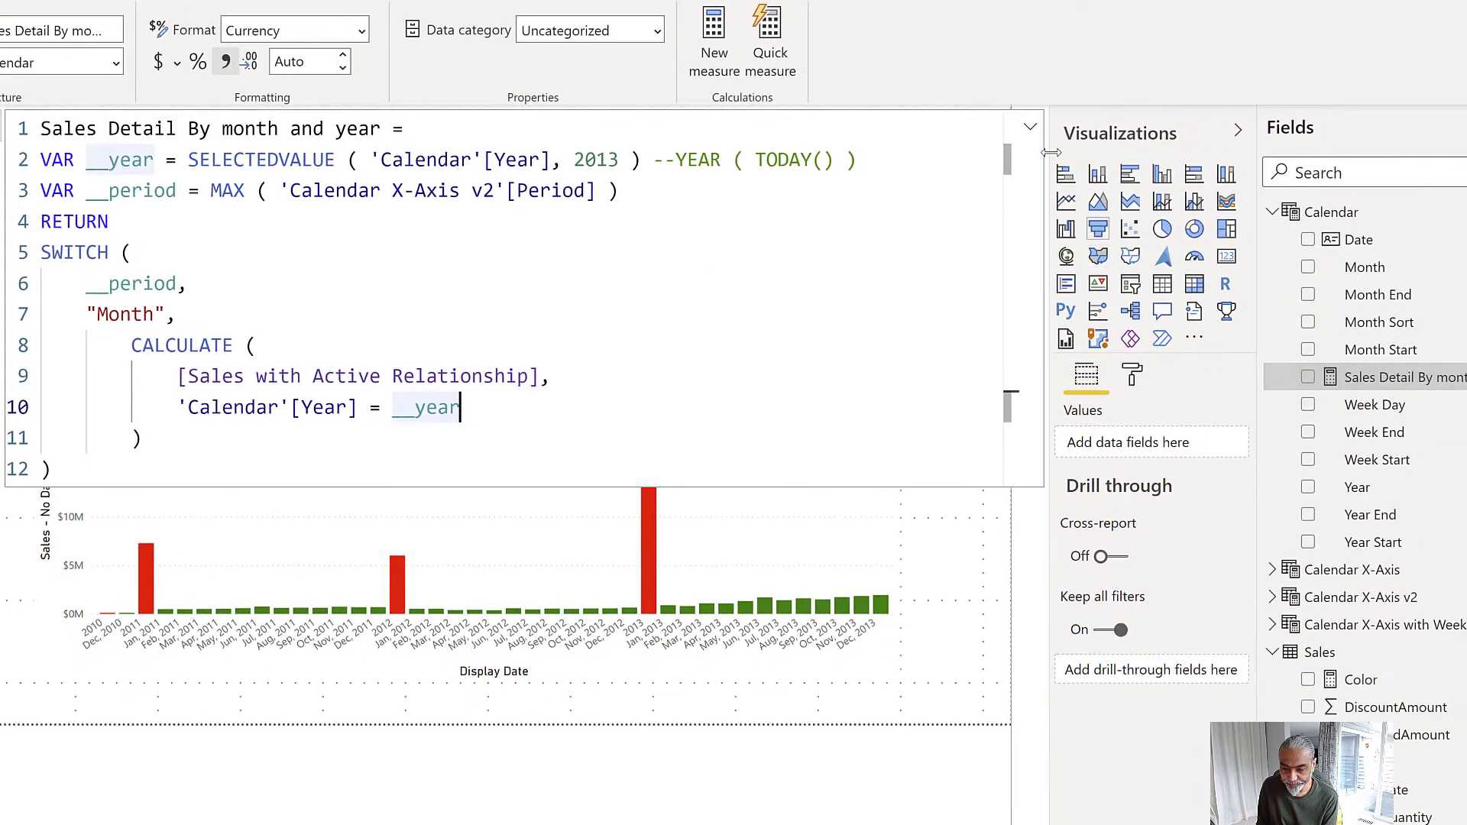
{"action": "left_click", "coordinate": [1030, 128]}
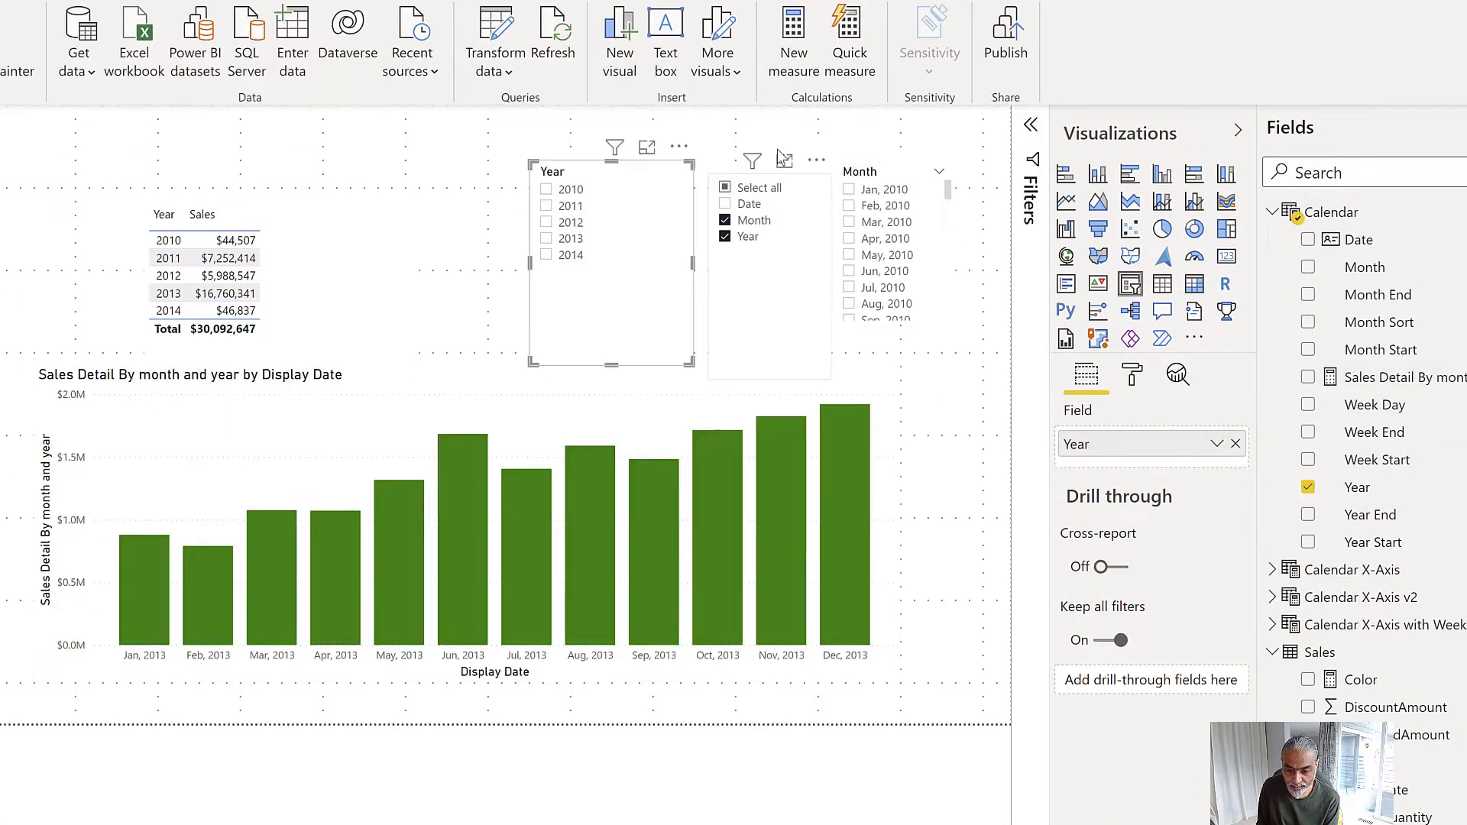
{"action": "left_click_drag", "start_coordinate": [784, 159], "coordinate": [769, 131]}
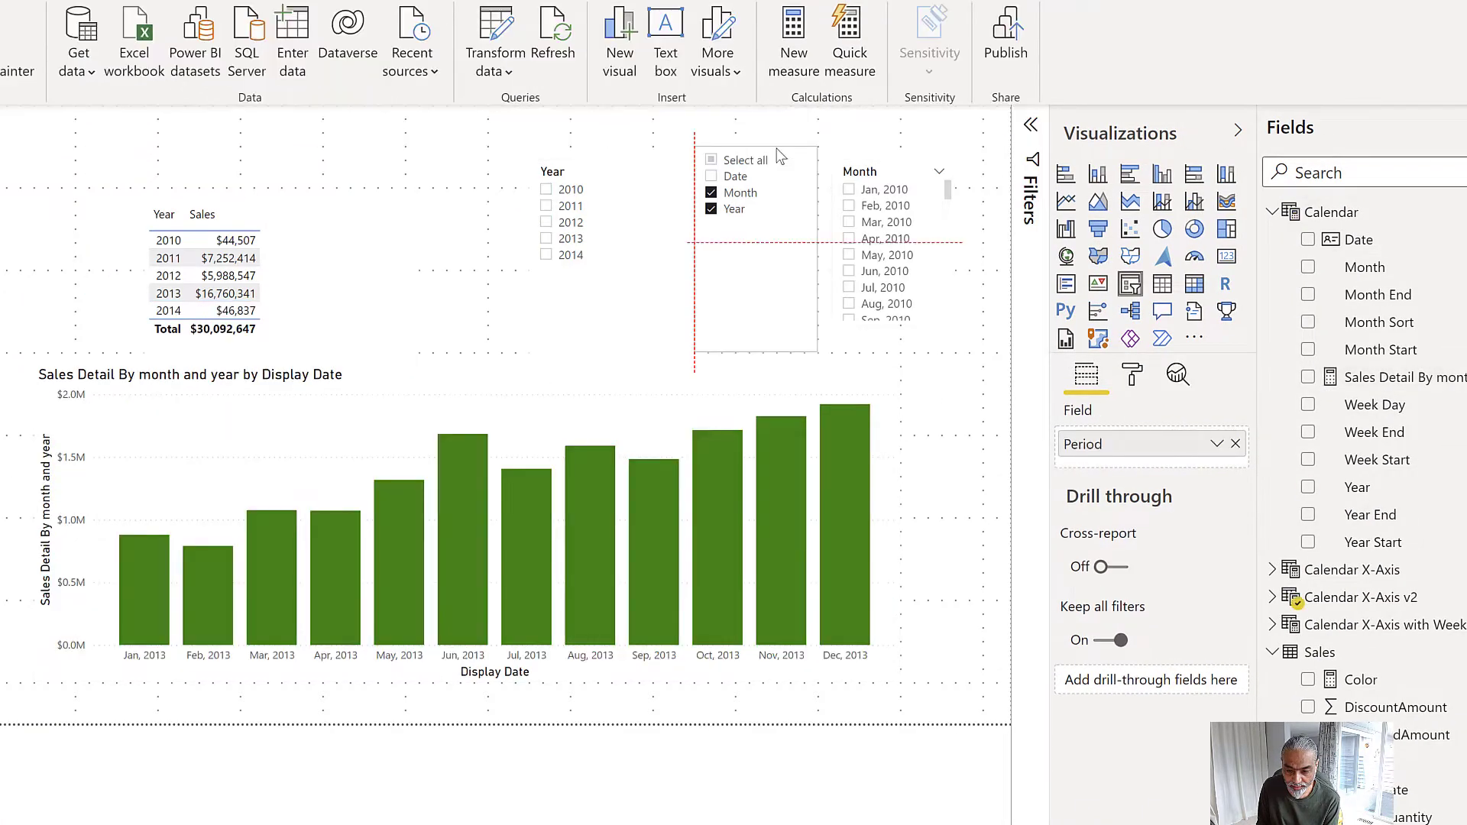
Filter the report to the year 2012 and include Date in the Period slicer selection
{"action": "left_click", "coordinate": [662, 398]}
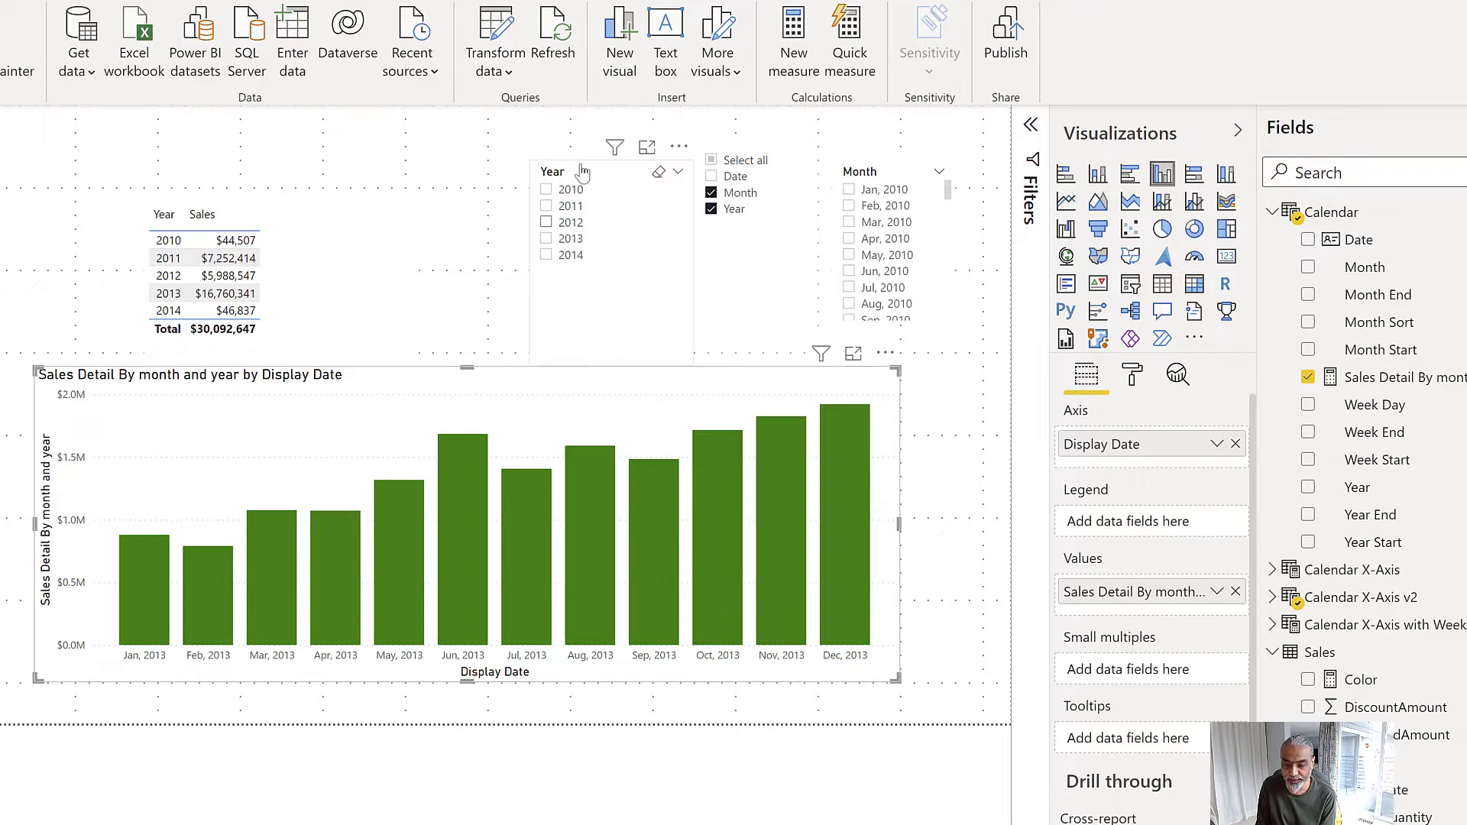
{"action": "mouse_move", "coordinate": [162, 646]}
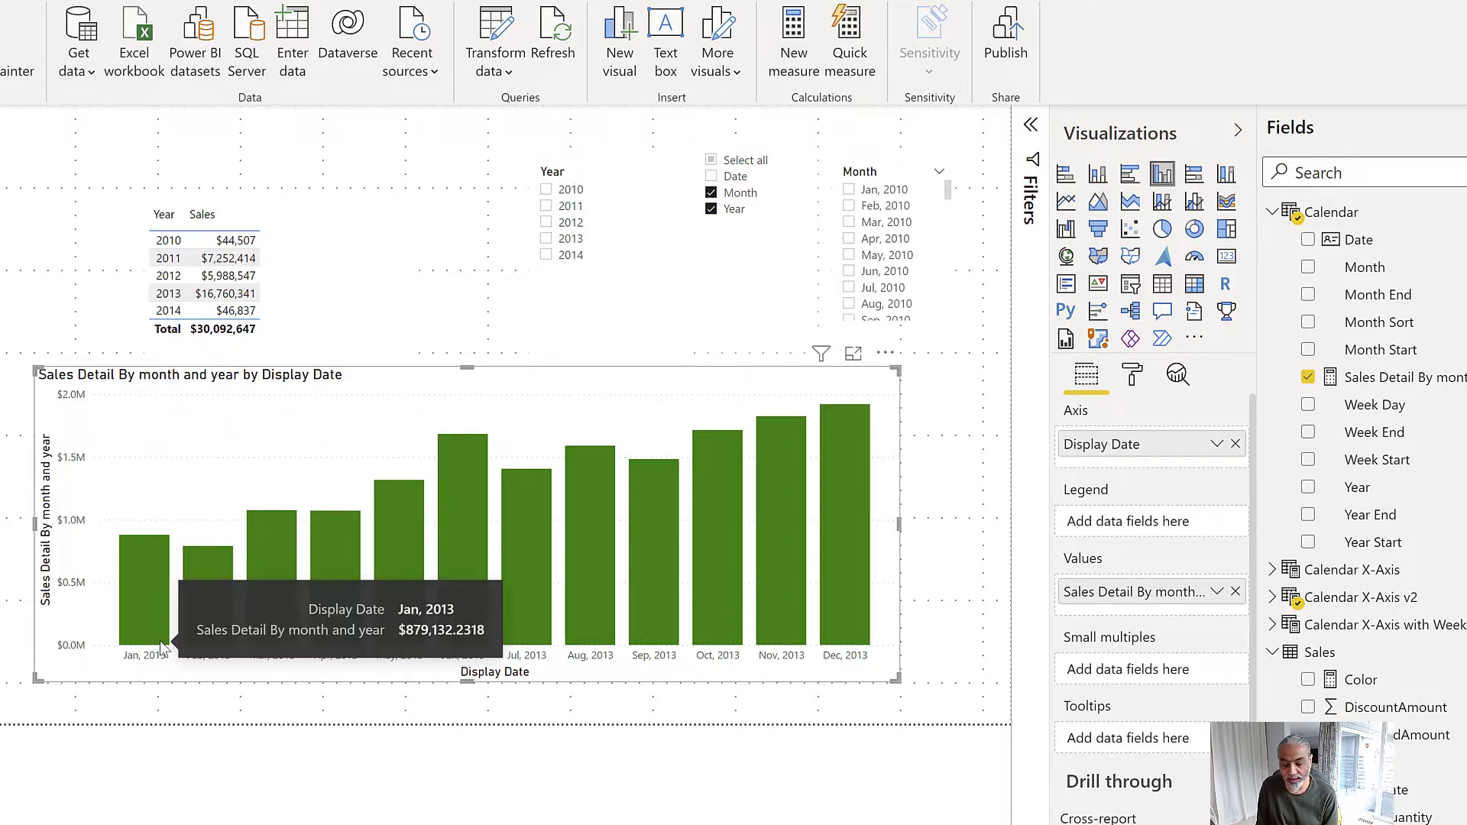
{"action": "left_click", "coordinate": [569, 234]}
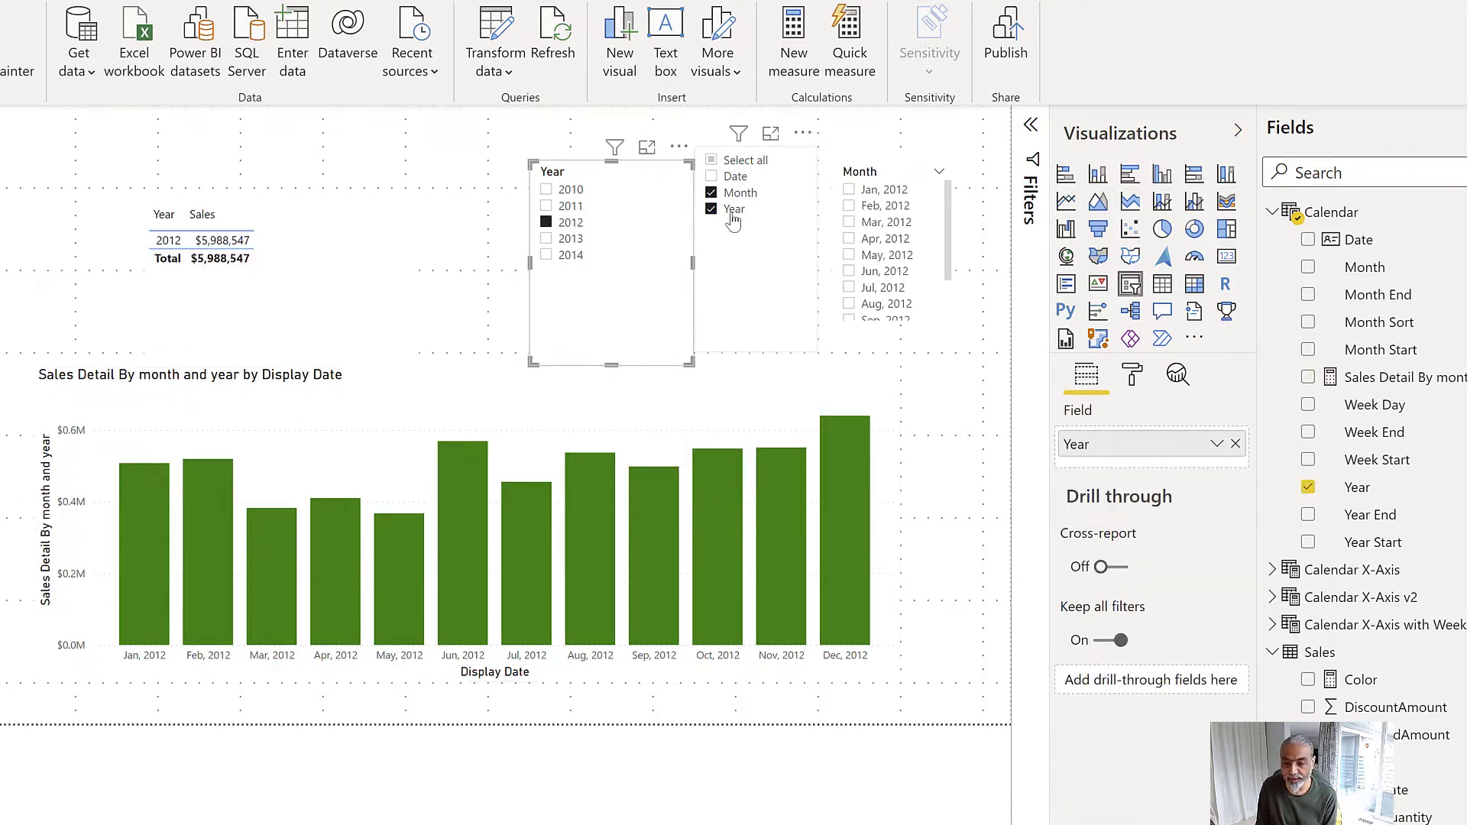
{"action": "left_click", "coordinate": [735, 176]}
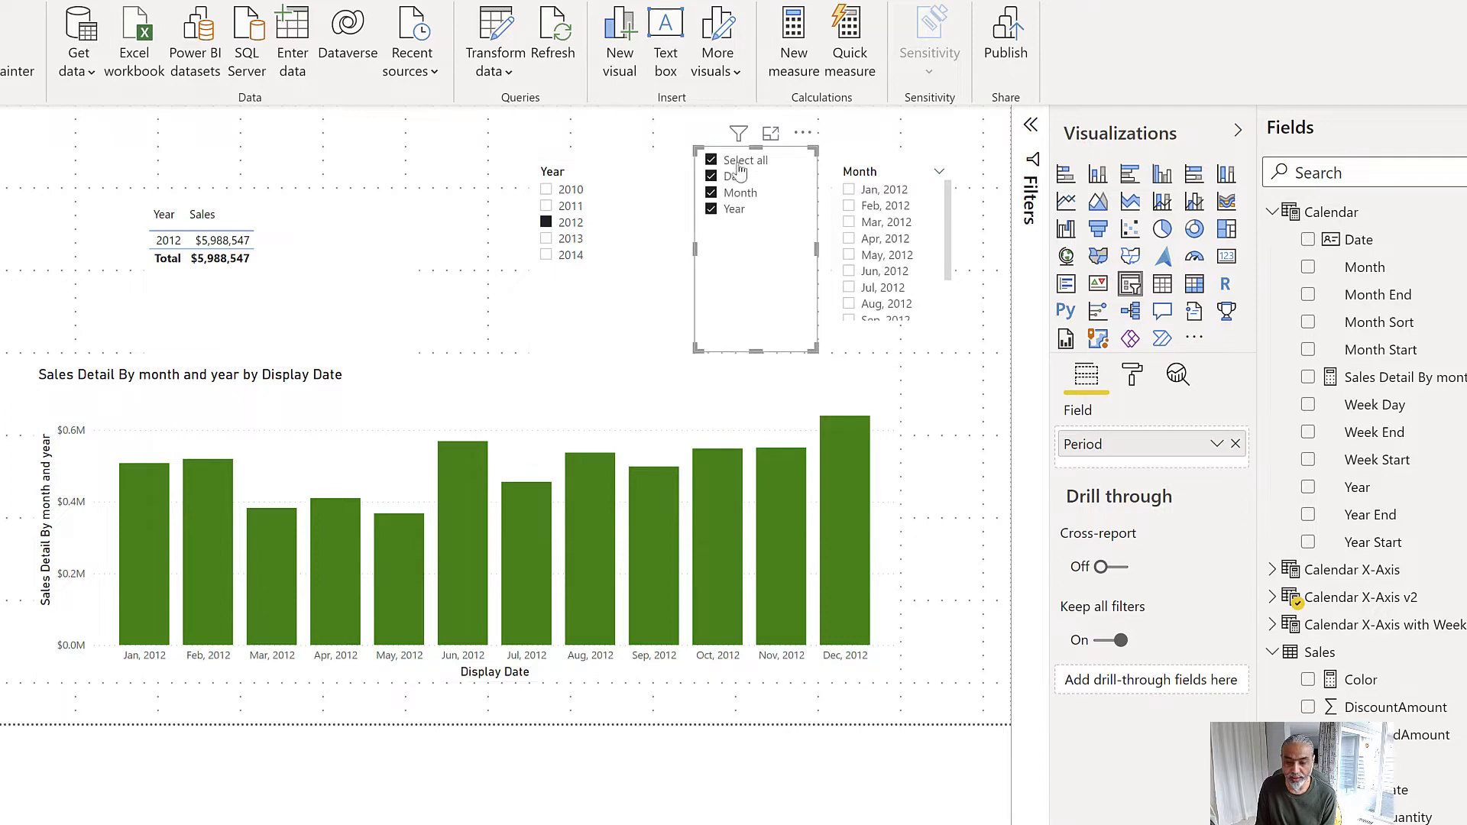
Check the chart's monthly columns with the years 2013 and 2014 selected in turn, and with the year selection cleared
{"action": "left_click", "coordinate": [562, 240]}
{"action": "left_click", "coordinate": [562, 255]}
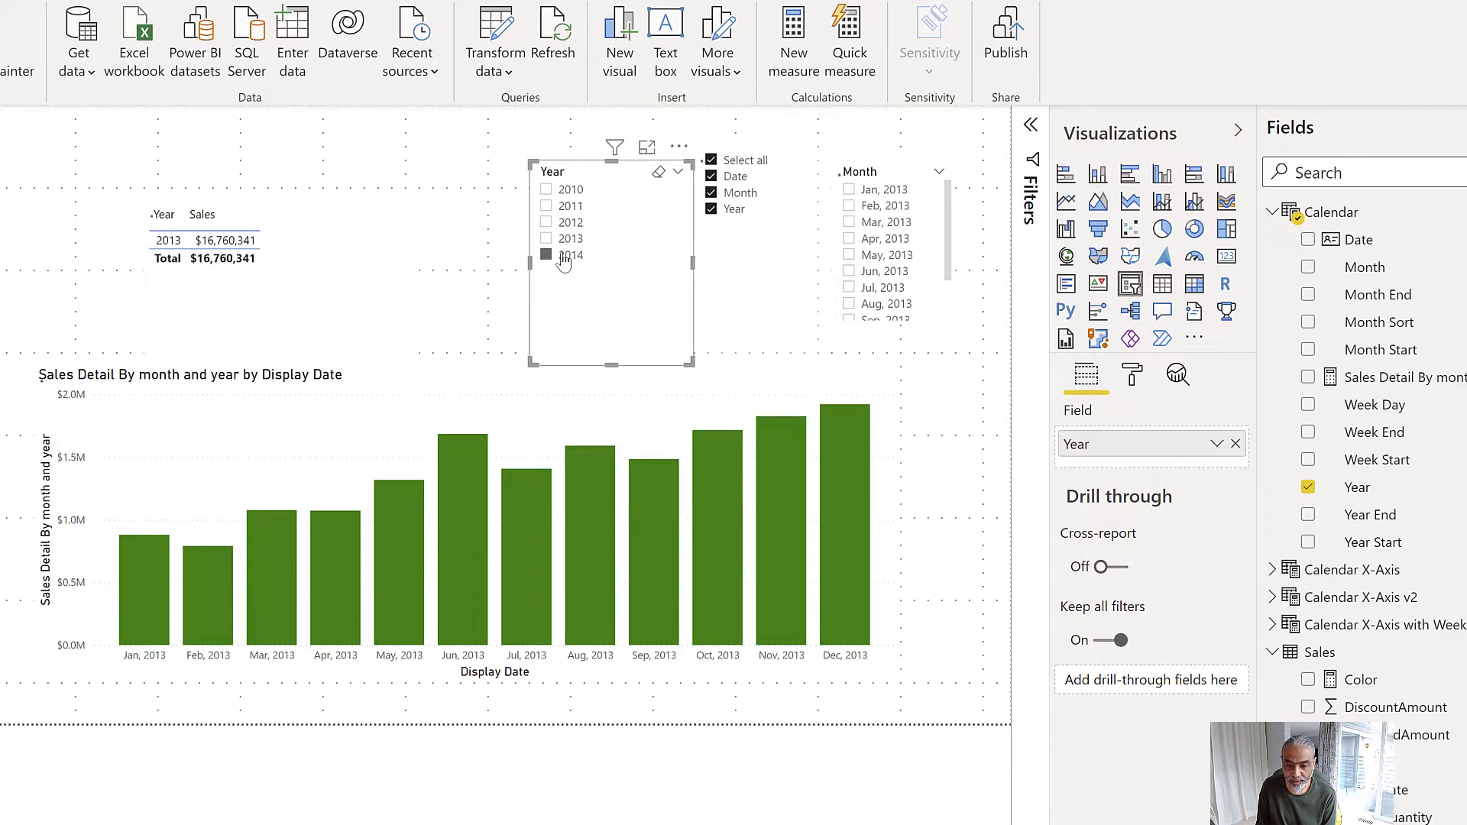
{"action": "left_click", "coordinate": [562, 256]}
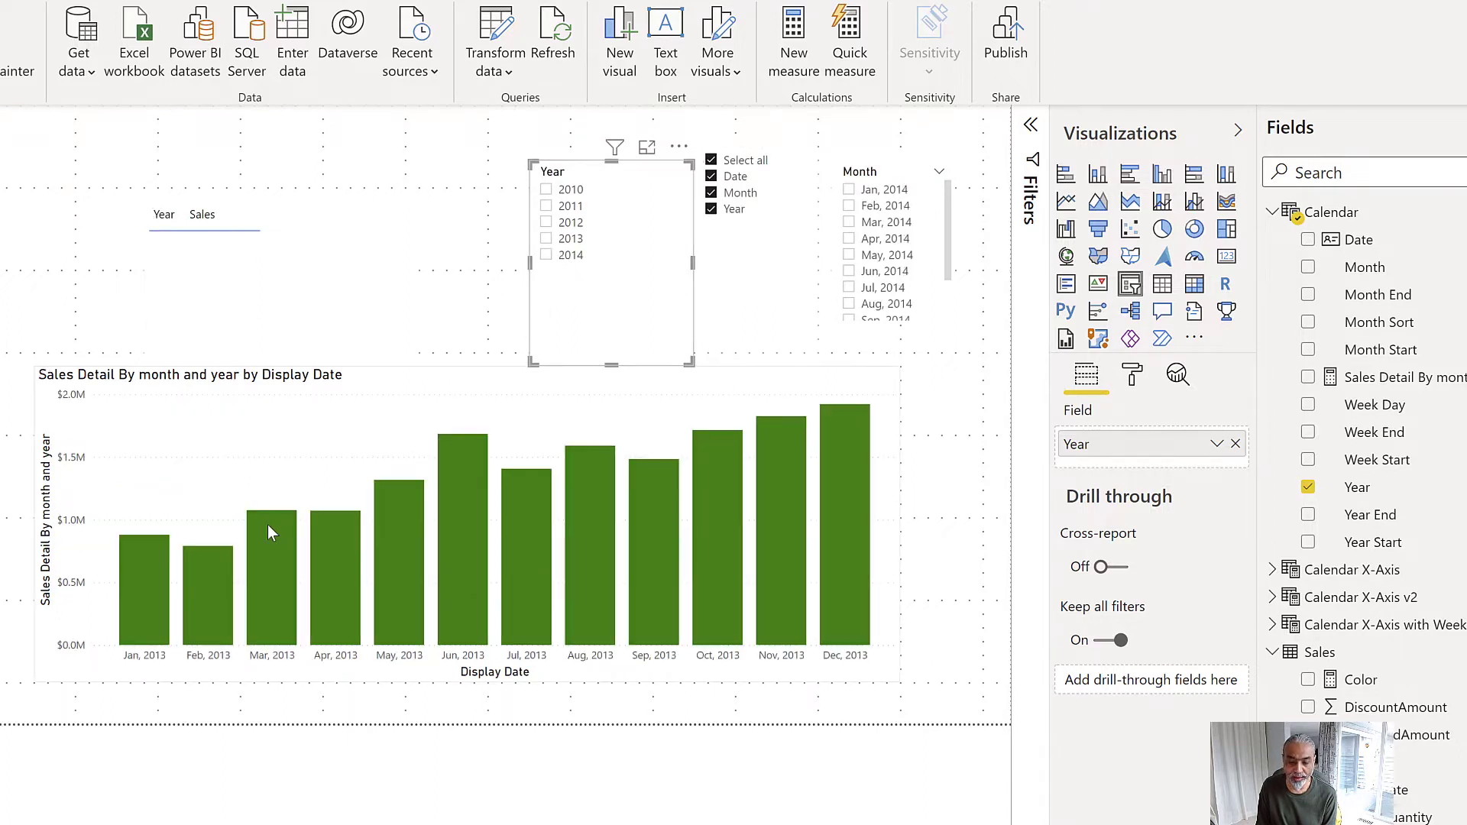
{"action": "mouse_move", "coordinate": [512, 569]}
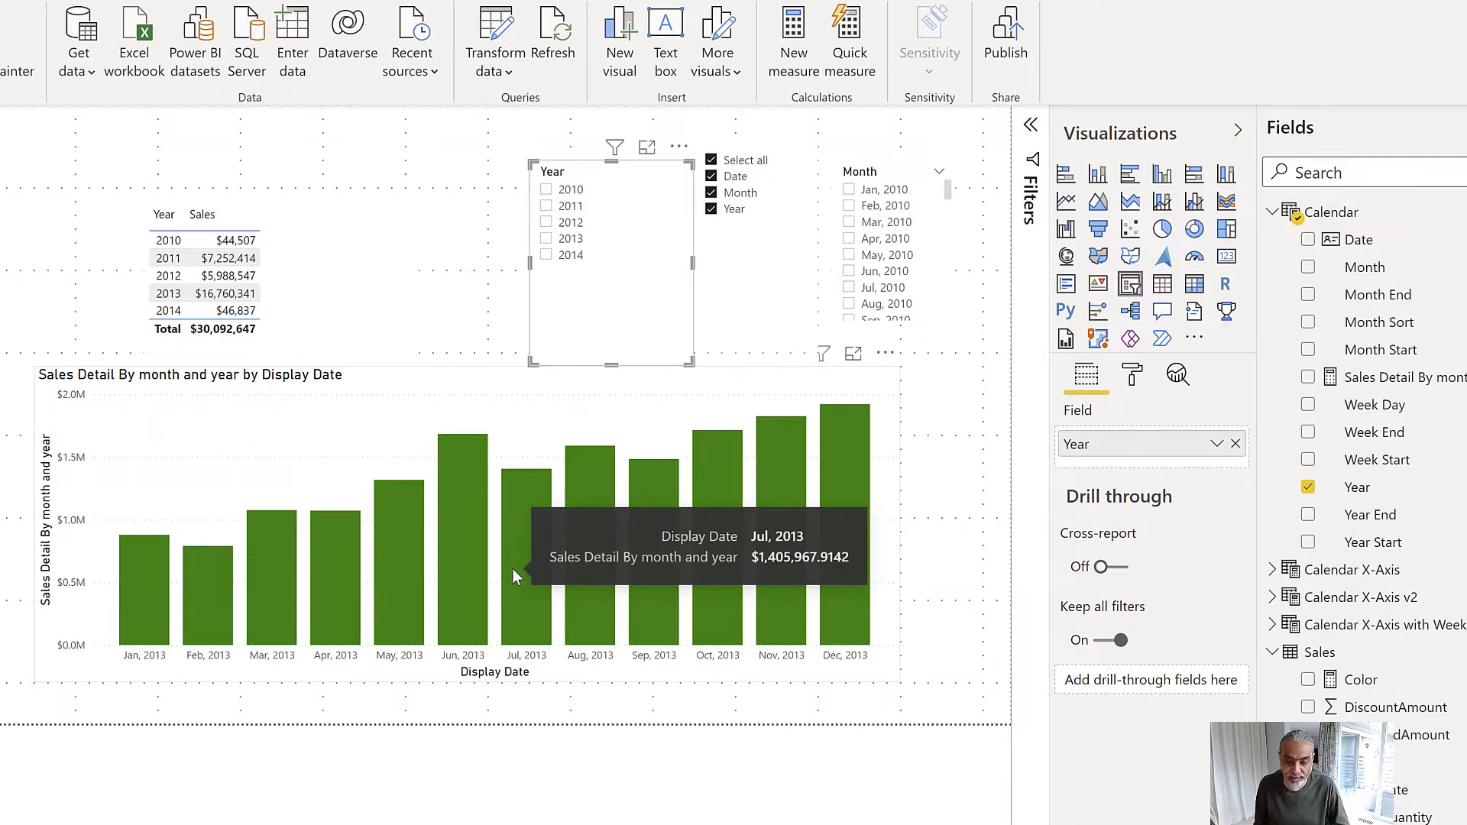
{"action": "mouse_move", "coordinate": [473, 449]}
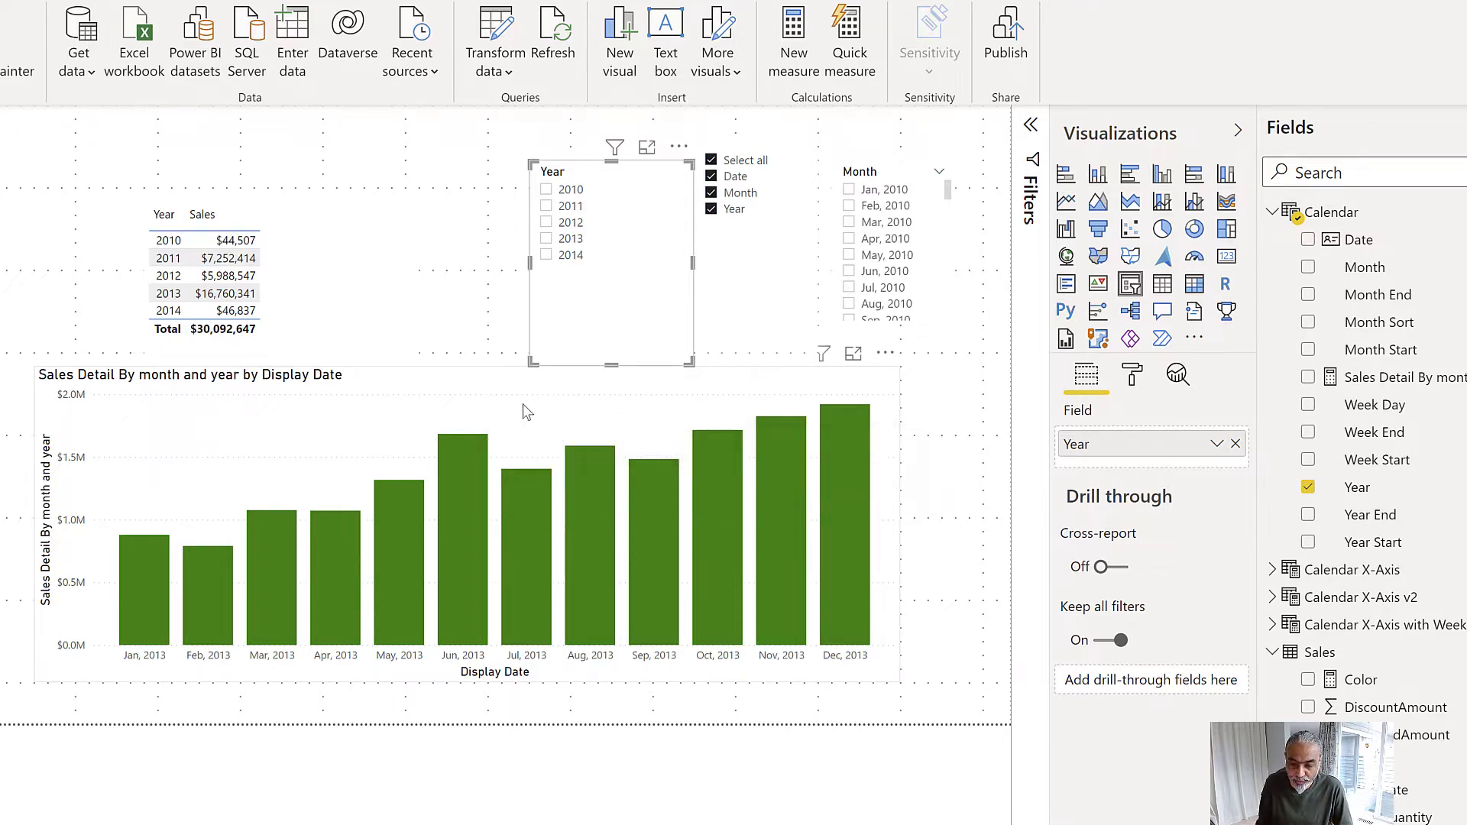
Reopen the Sales Detail By month and year measure and add a "Year" case to SWITCH after the CALCULATE result
{"action": "left_click_drag", "start_coordinate": [1407, 378], "coordinate": [506, 243]}
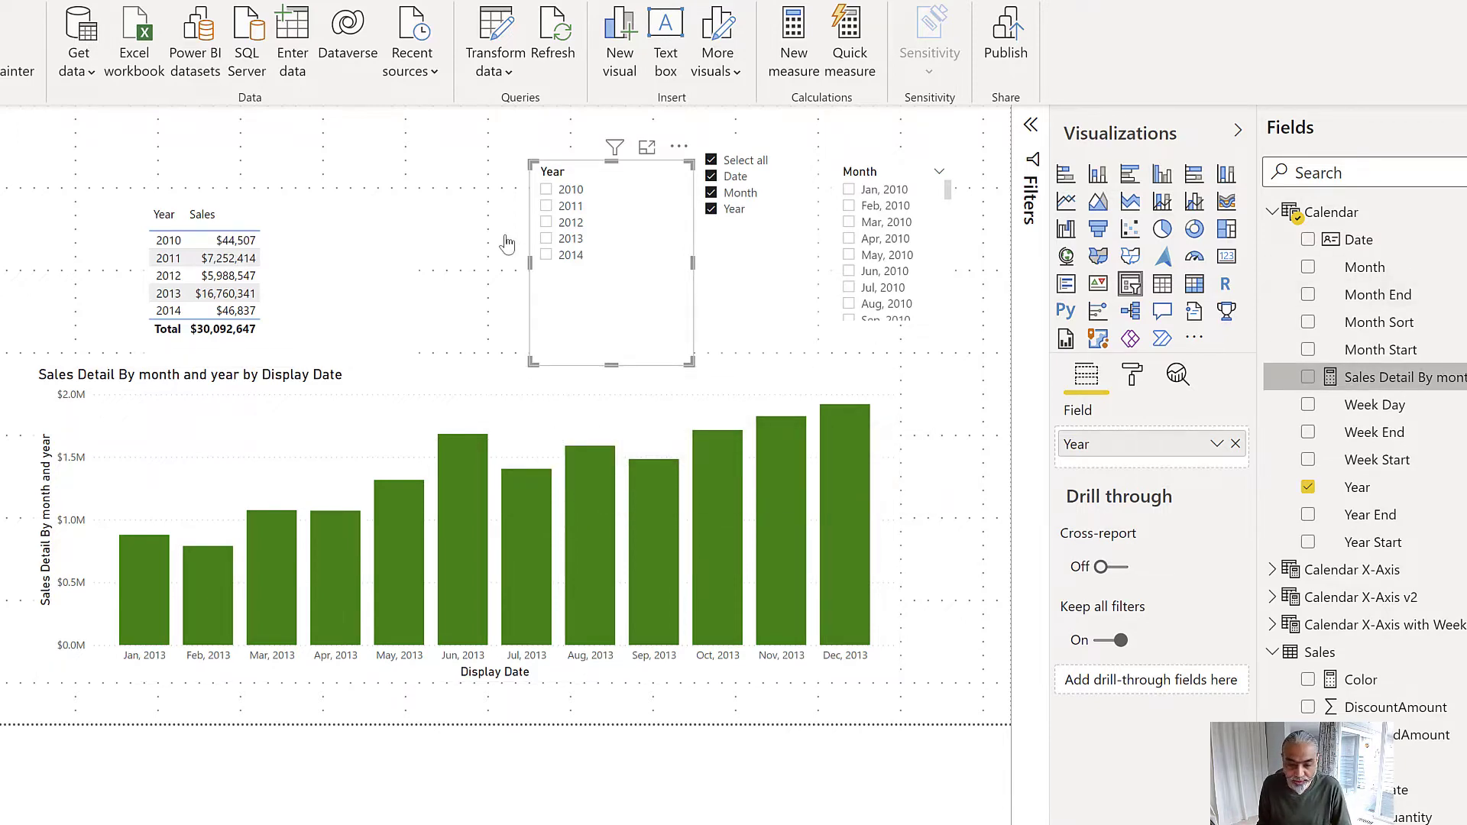
{"action": "left_click", "coordinate": [832, 378]}
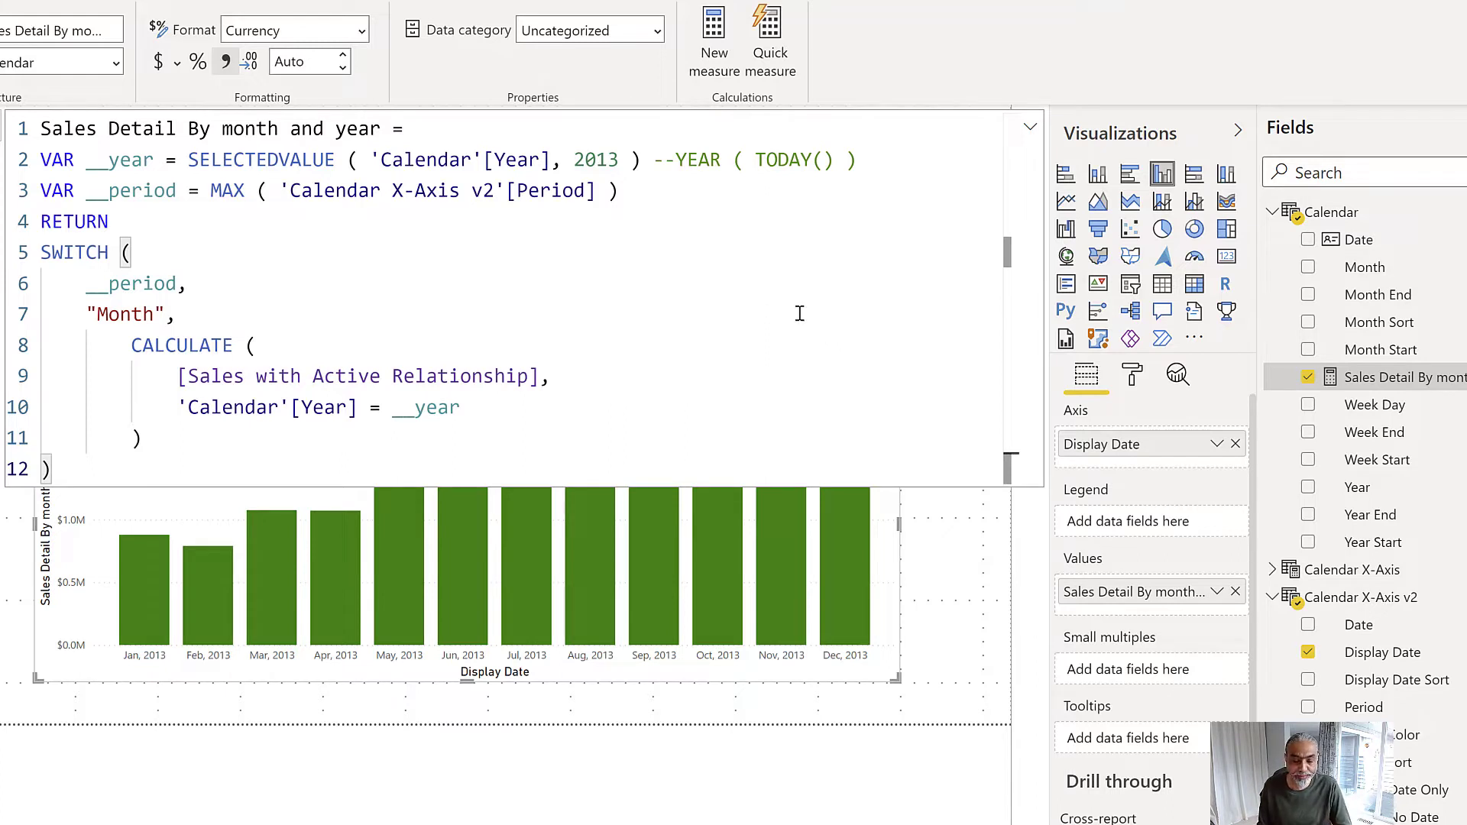
{"action": "left_click", "coordinate": [303, 437]}
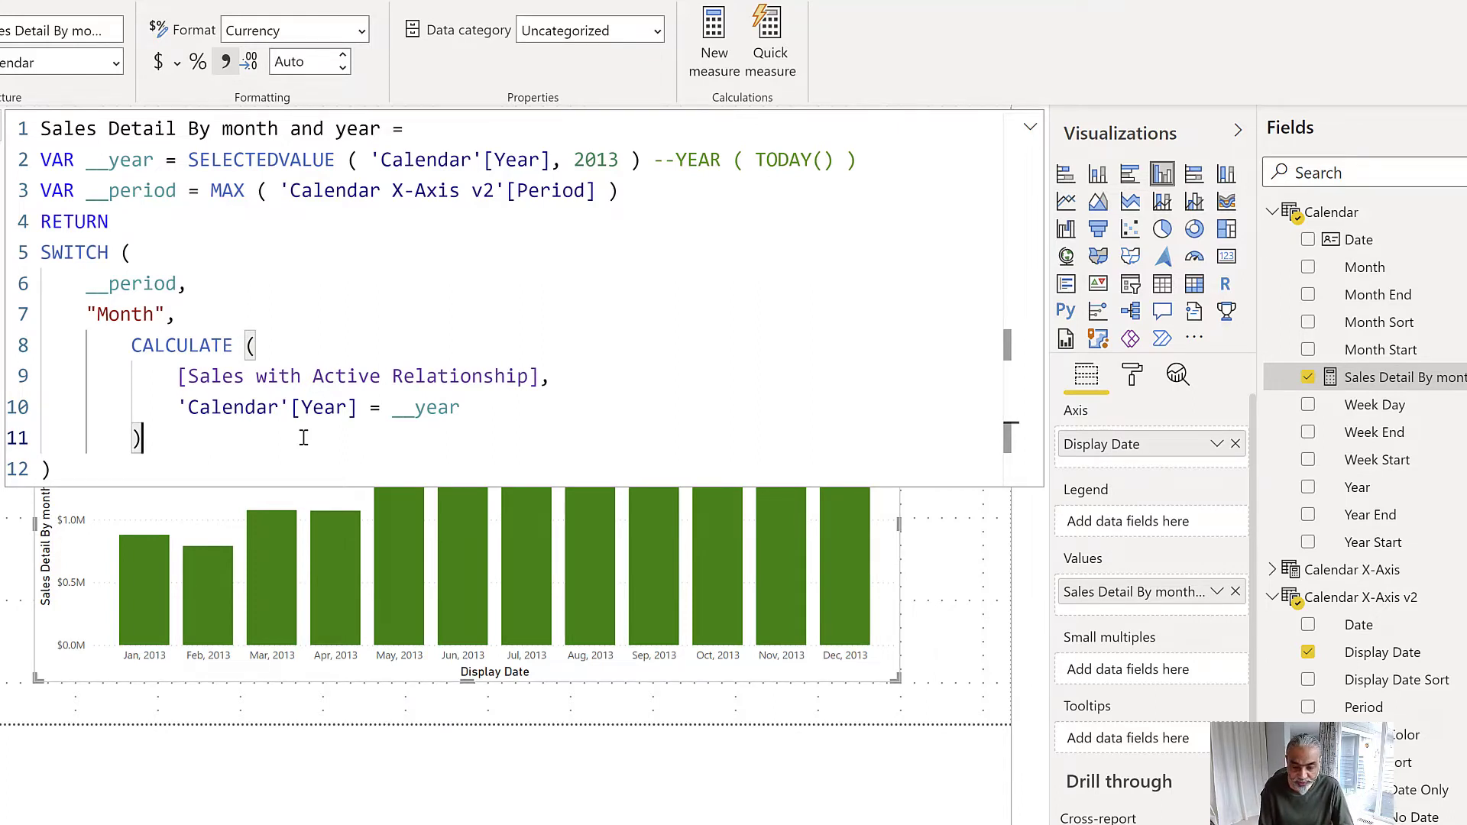
{"action": "type", "text": ","}
{"action": "key", "text": "shift+Return"}
{"action": "type", "text": "\"Year\","}
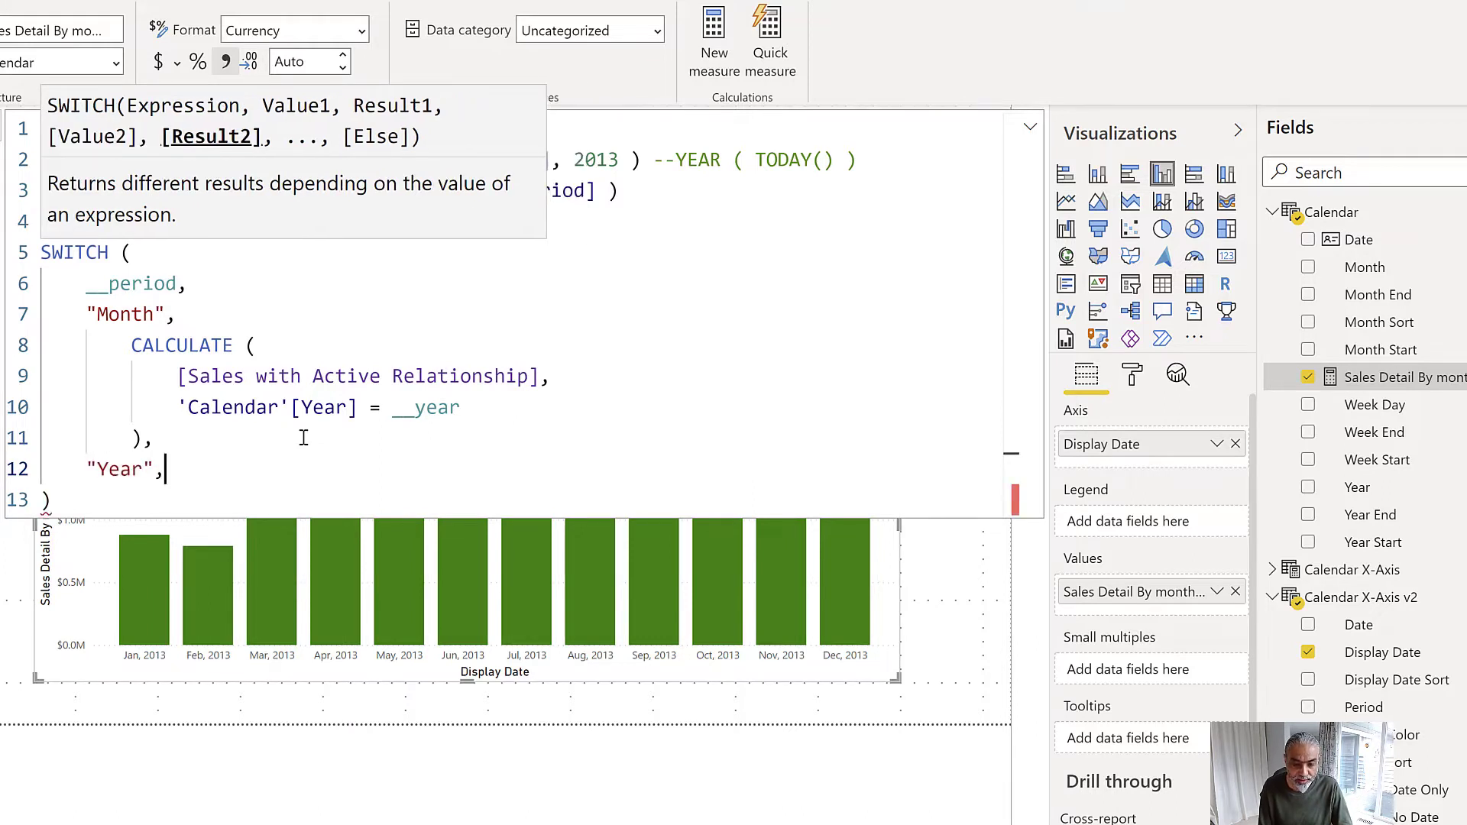
{"action": "key", "text": "shift+Return"}
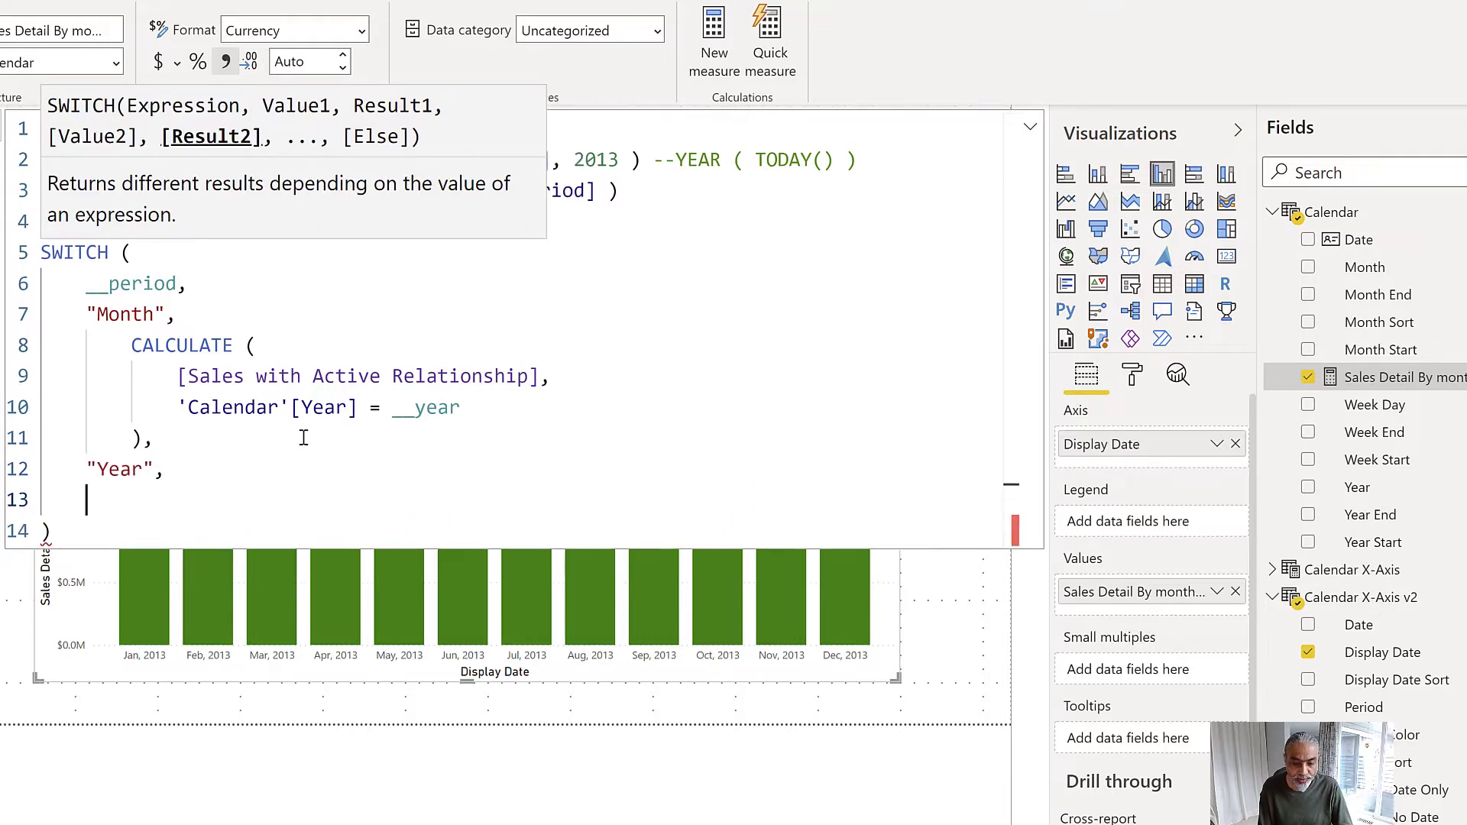
Start the "Year" result with an IF function testing MAX of 'Calendar X-Axis v2'[Display Date]
{"action": "type", "text": "IF ( "}
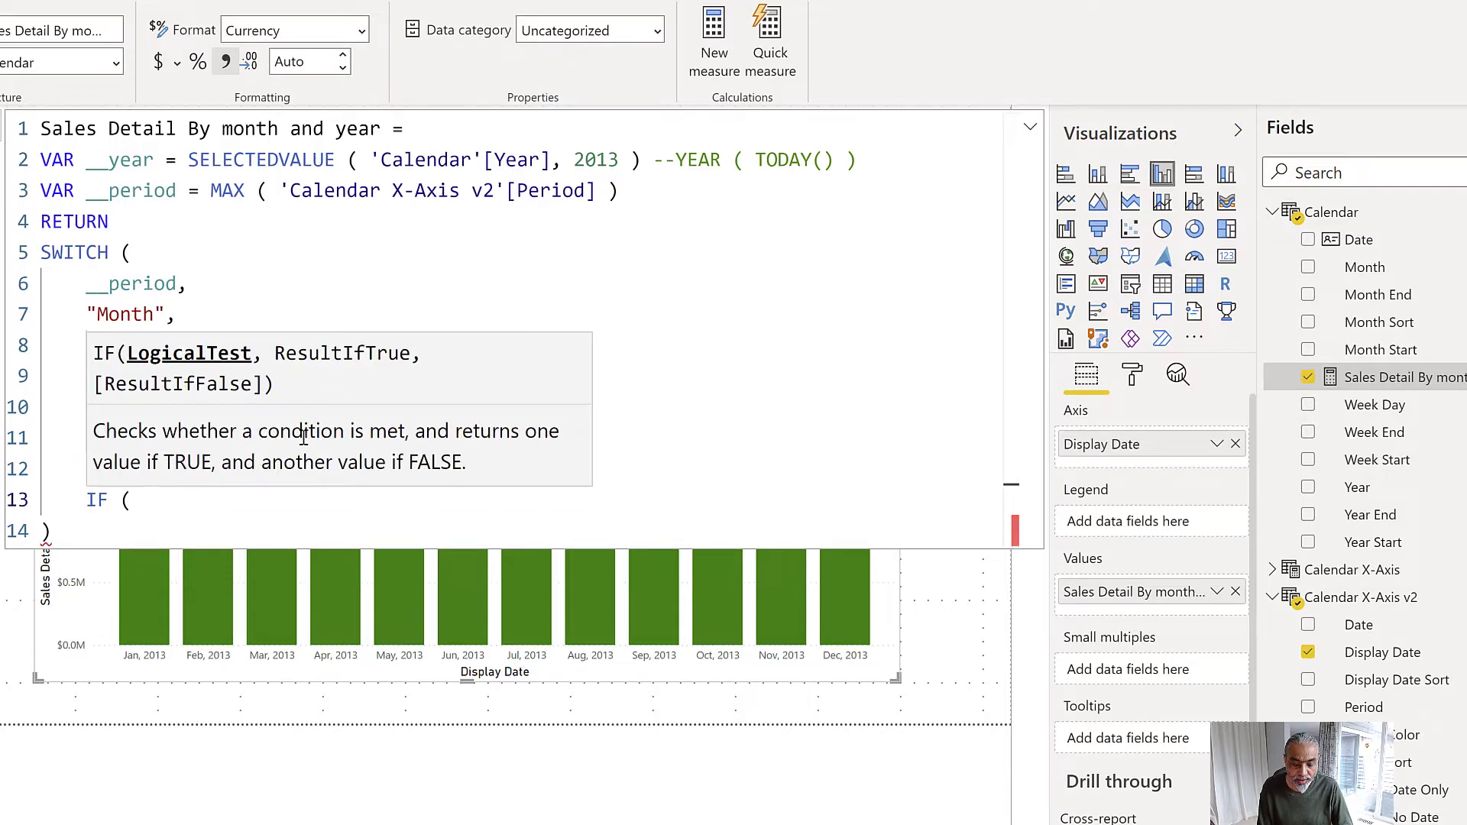
{"action": "type", "text": "MAX ("}
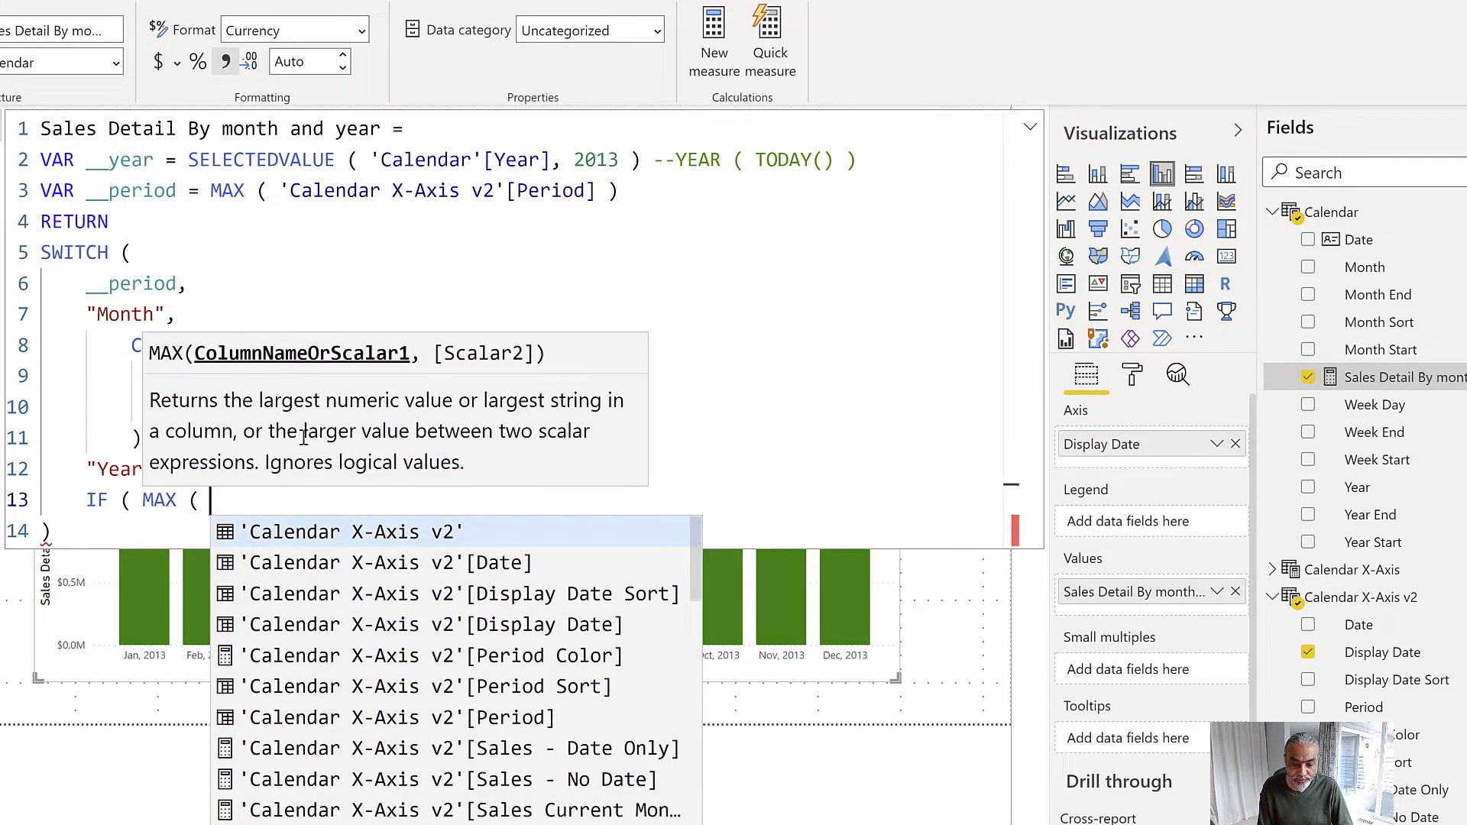
{"action": "key", "text": "Tab"}
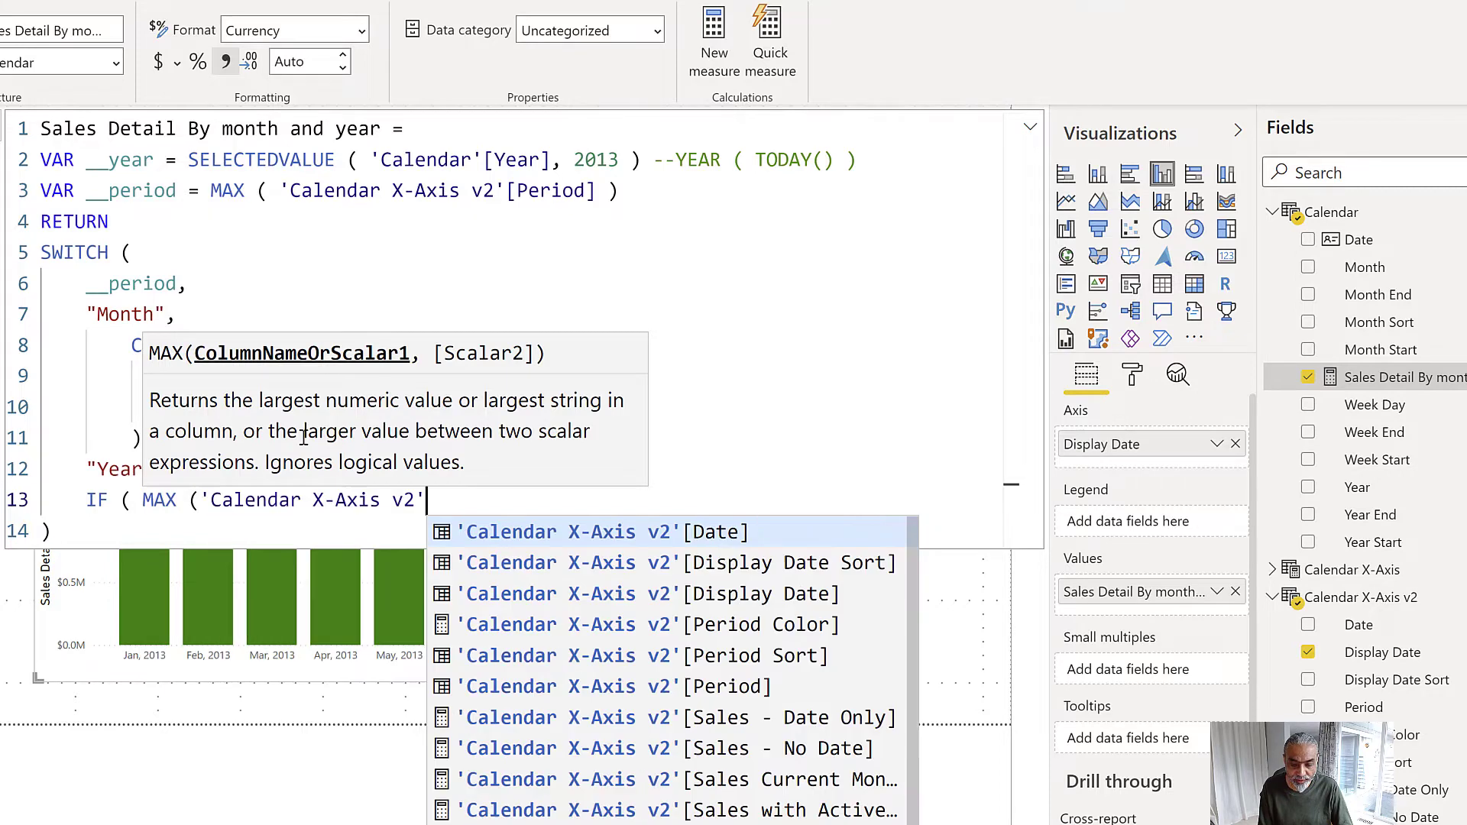
{"action": "type", "text": "[Disp"}
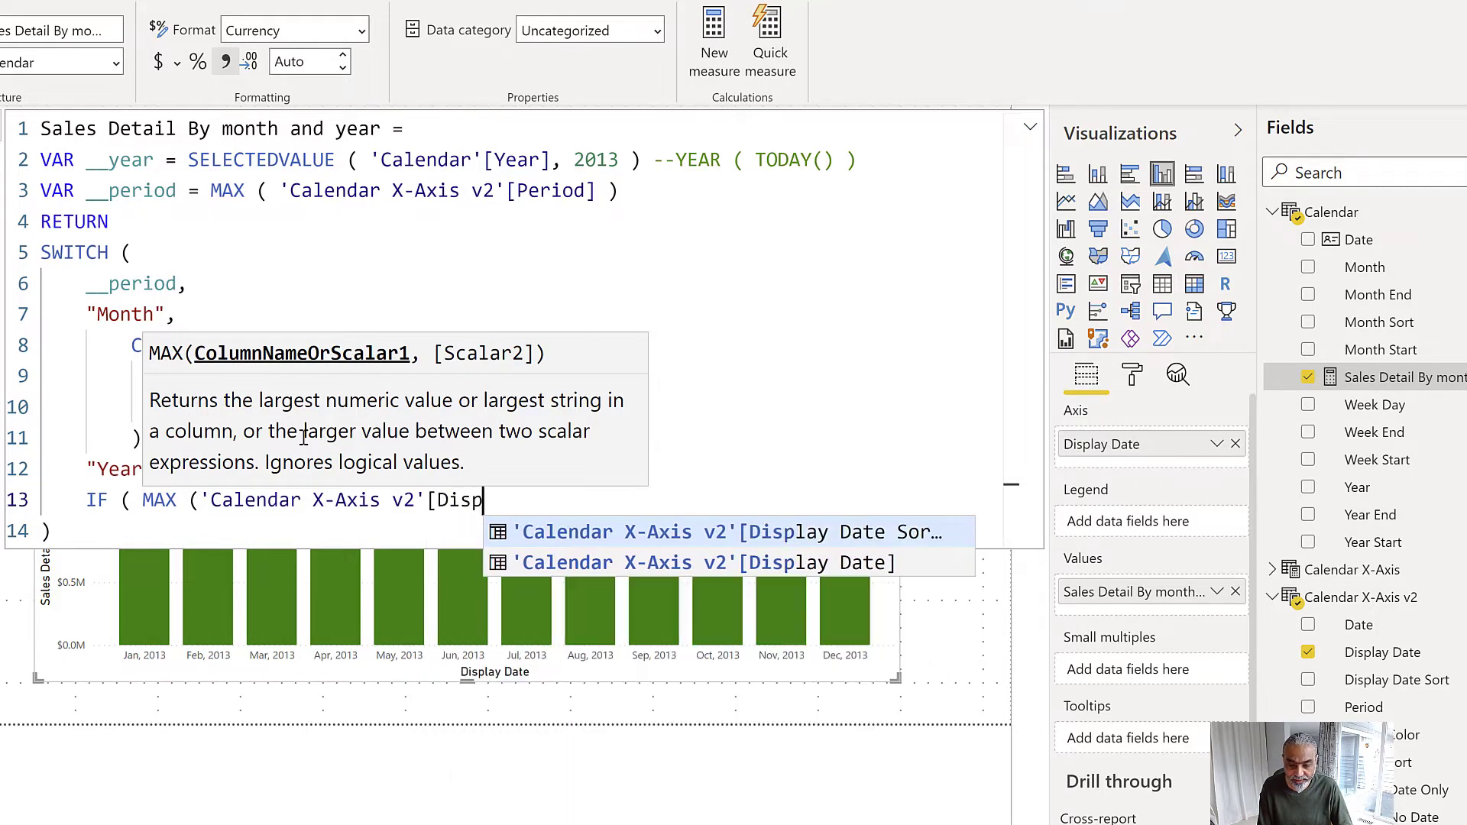
{"action": "key", "text": "Down"}
{"action": "key", "text": "Tab"}
{"action": "type", "text": ")"}
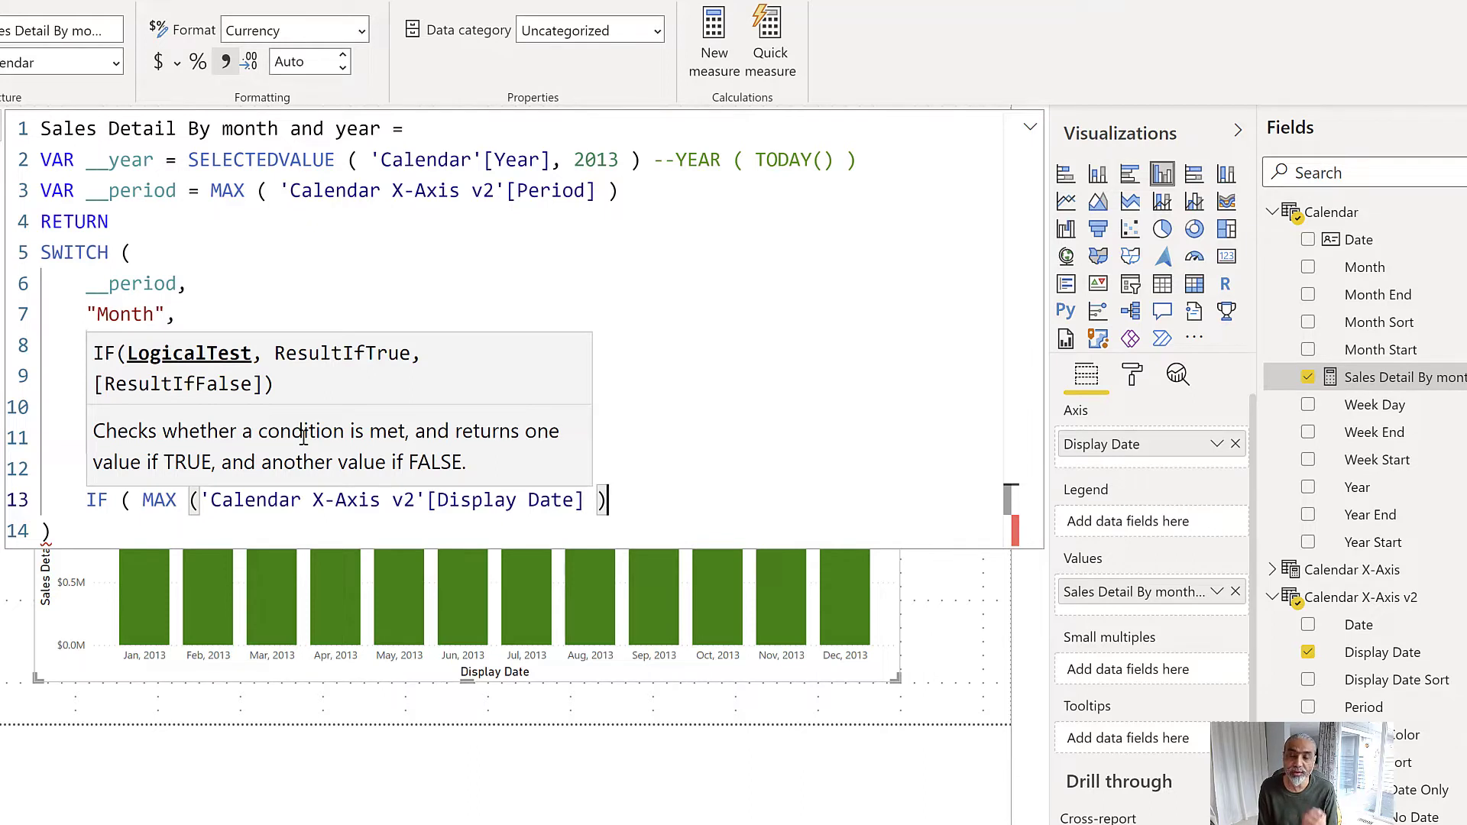
Insert a space between MAX's opening parenthesis and the 'Calendar X-Axis v2'[Display Date] reference
{"action": "key", "text": "ctrl+Left"}
{"action": "key", "text": "ctrl+Left"}
{"action": "key", "text": "ctrl+Left"}
{"action": "key", "text": "ctrl+Left"}
{"action": "key", "text": "ctrl+Left"}
{"action": "key", "text": "ctrl+Left"}
{"action": "key", "text": "ctrl+Left"}
{"action": "key", "text": "ctrl+Left"}
{"action": "key", "text": "ctrl+Left"}
{"action": "key", "text": "ctrl+Left"}
{"action": "key", "text": "ctrl+Left"}
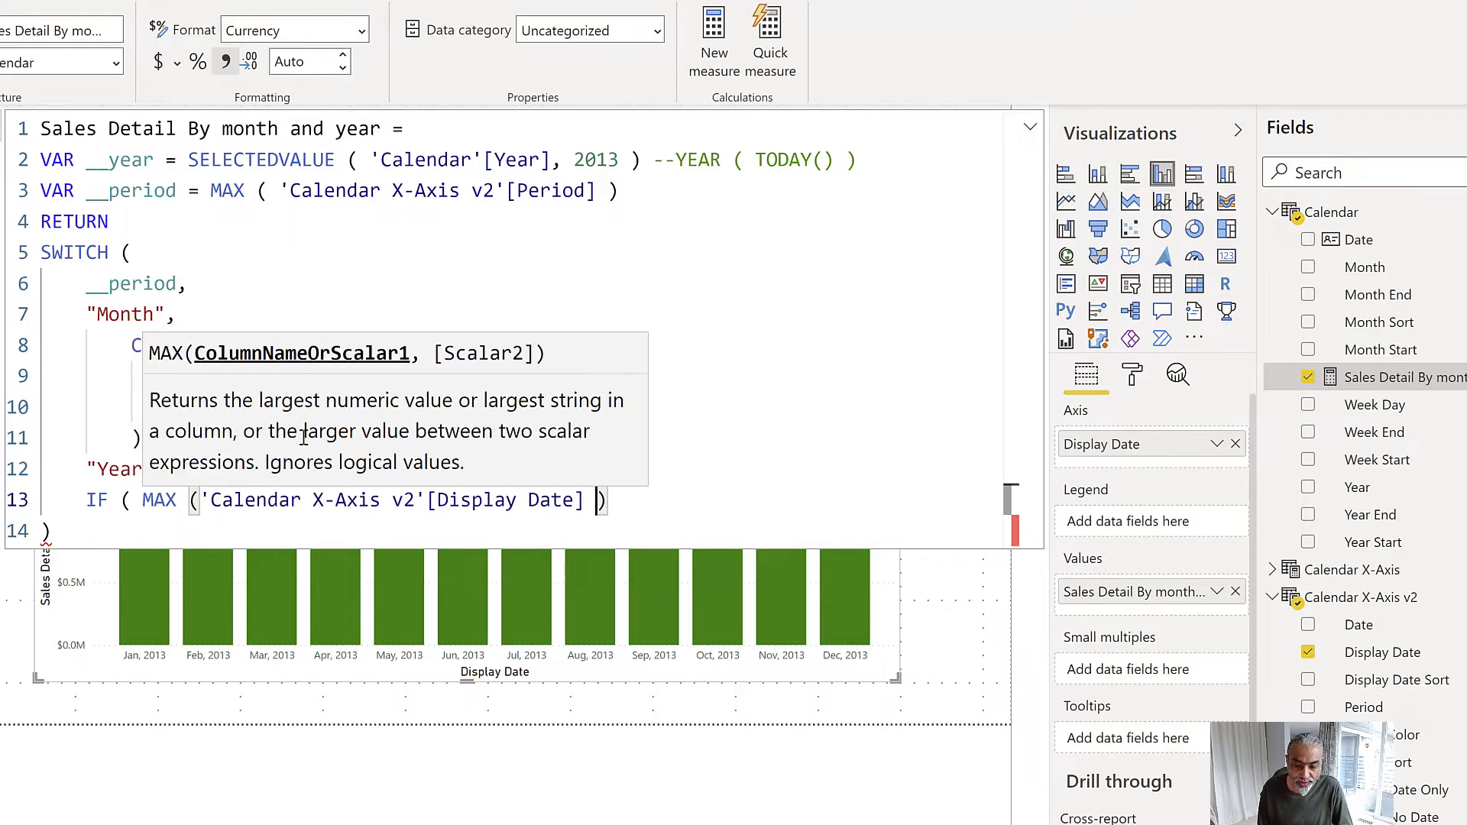
{"action": "key", "text": "Right"}
{"action": "key", "text": "Right"}
{"action": "key", "text": "Right"}
{"action": "key", "text": "Right"}
{"action": "key", "text": "Right"}
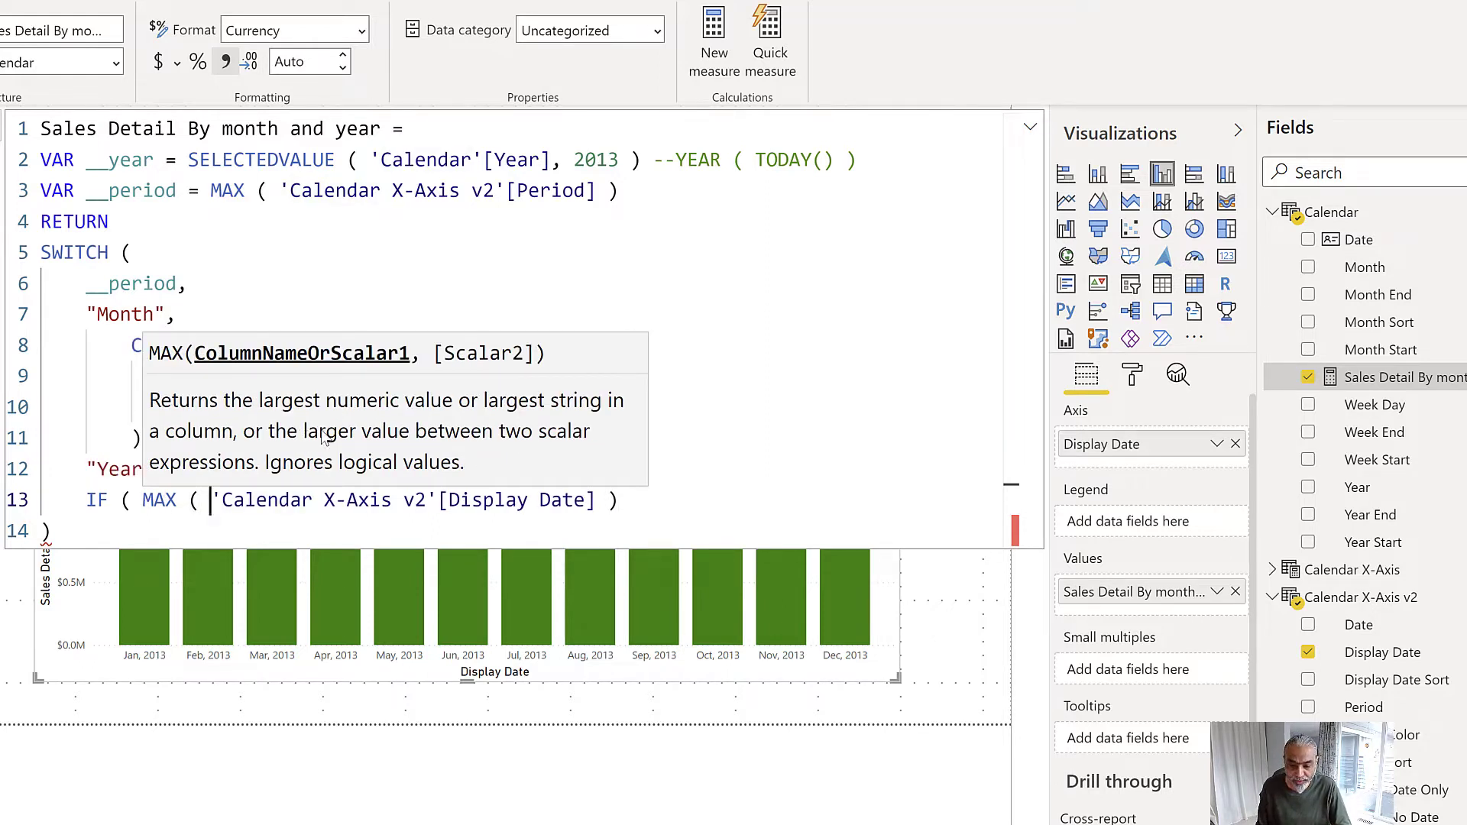
Wrap the MAX expression inside the IF test in a VALUES function
{"action": "left_click_drag", "start_coordinate": [155, 499], "coordinate": [600, 507]}
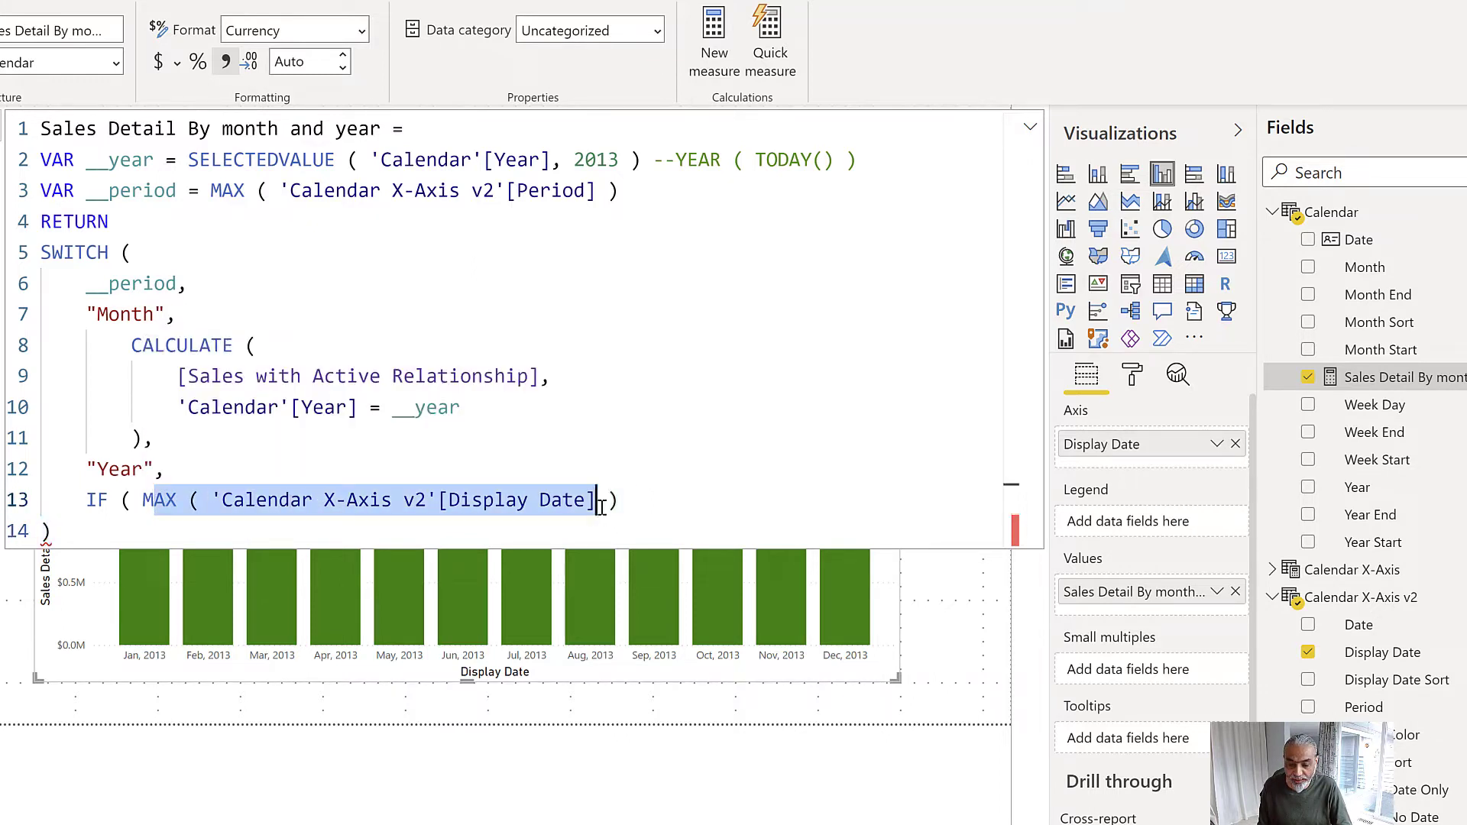
{"action": "left_click", "coordinate": [617, 499]}
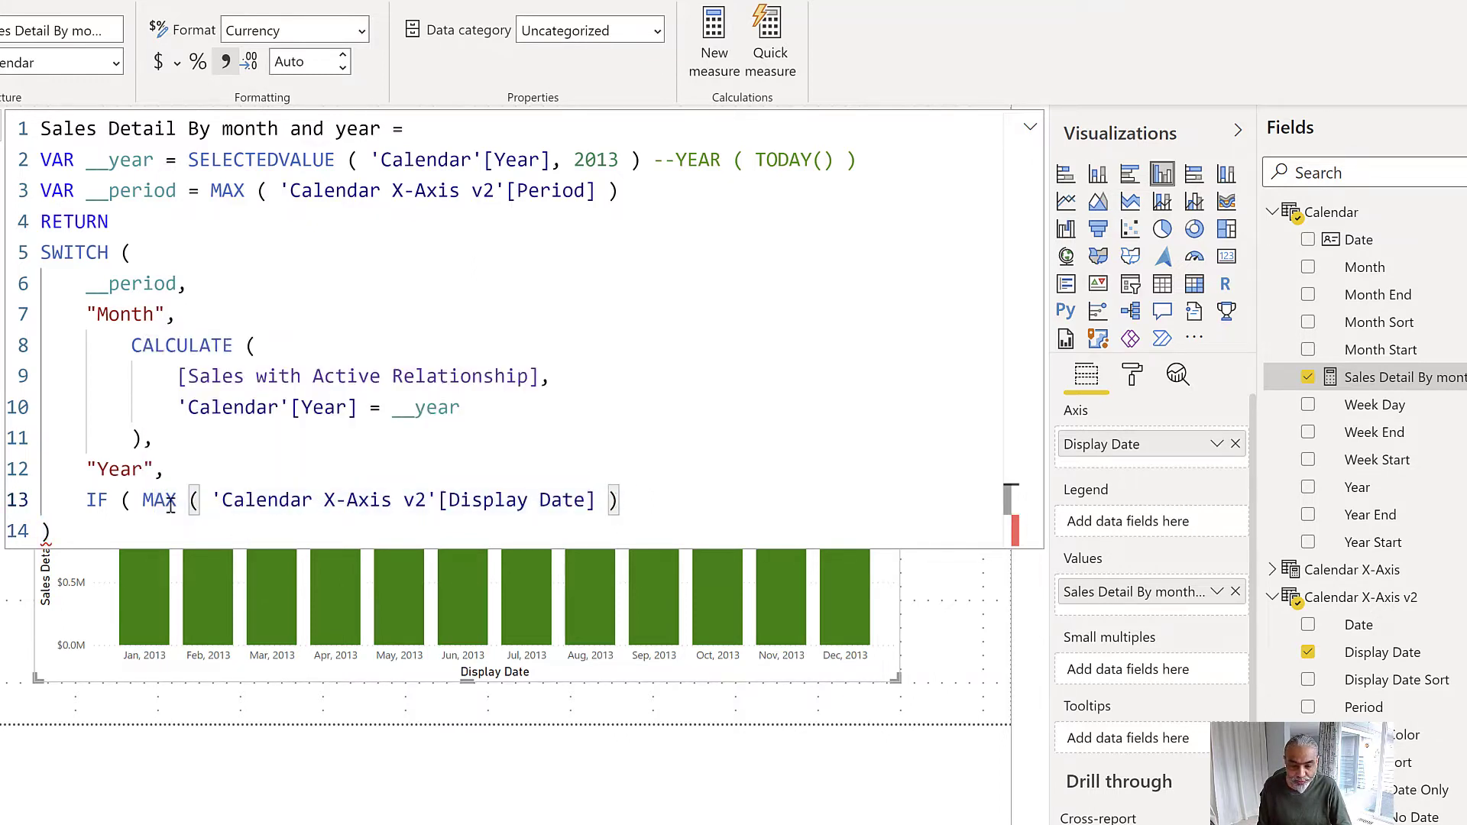
{"action": "left_click", "coordinate": [143, 500]}
{"action": "type", "text": "VALUES ("}
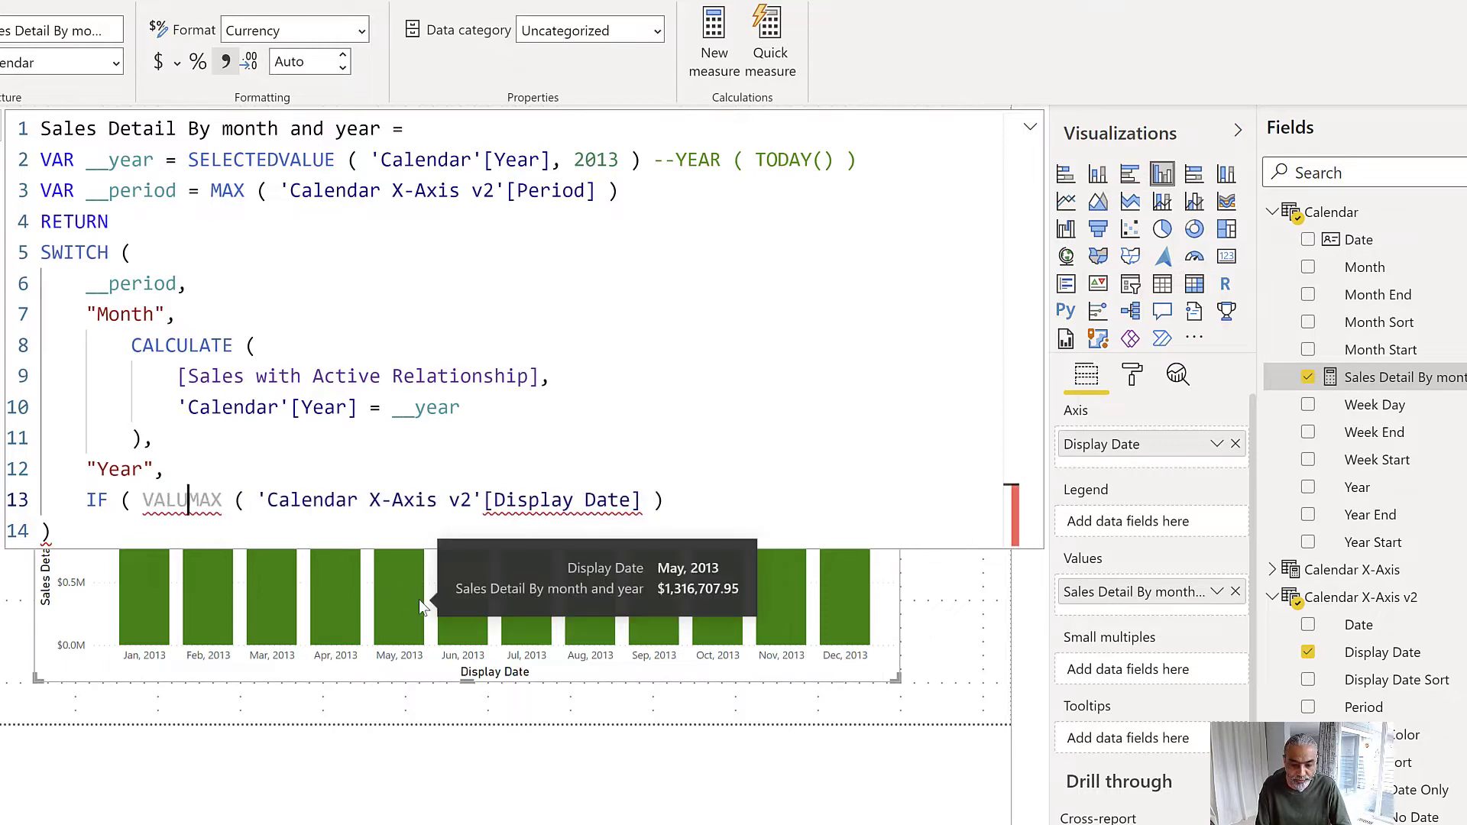
{"action": "key", "text": "ctrl+Right"}
{"action": "key", "text": "ctrl+Right"}
{"action": "key", "text": "ctrl+Right"}
{"action": "key", "text": "ctrl+Right"}
{"action": "key", "text": "ctrl+Right"}
{"action": "key", "text": "ctrl+Right"}
{"action": "key", "text": "ctrl+Right"}
{"action": "key", "text": "ctrl+Right"}
{"action": "key", "text": "ctrl+Right"}
{"action": "key", "text": "ctrl+Right"}
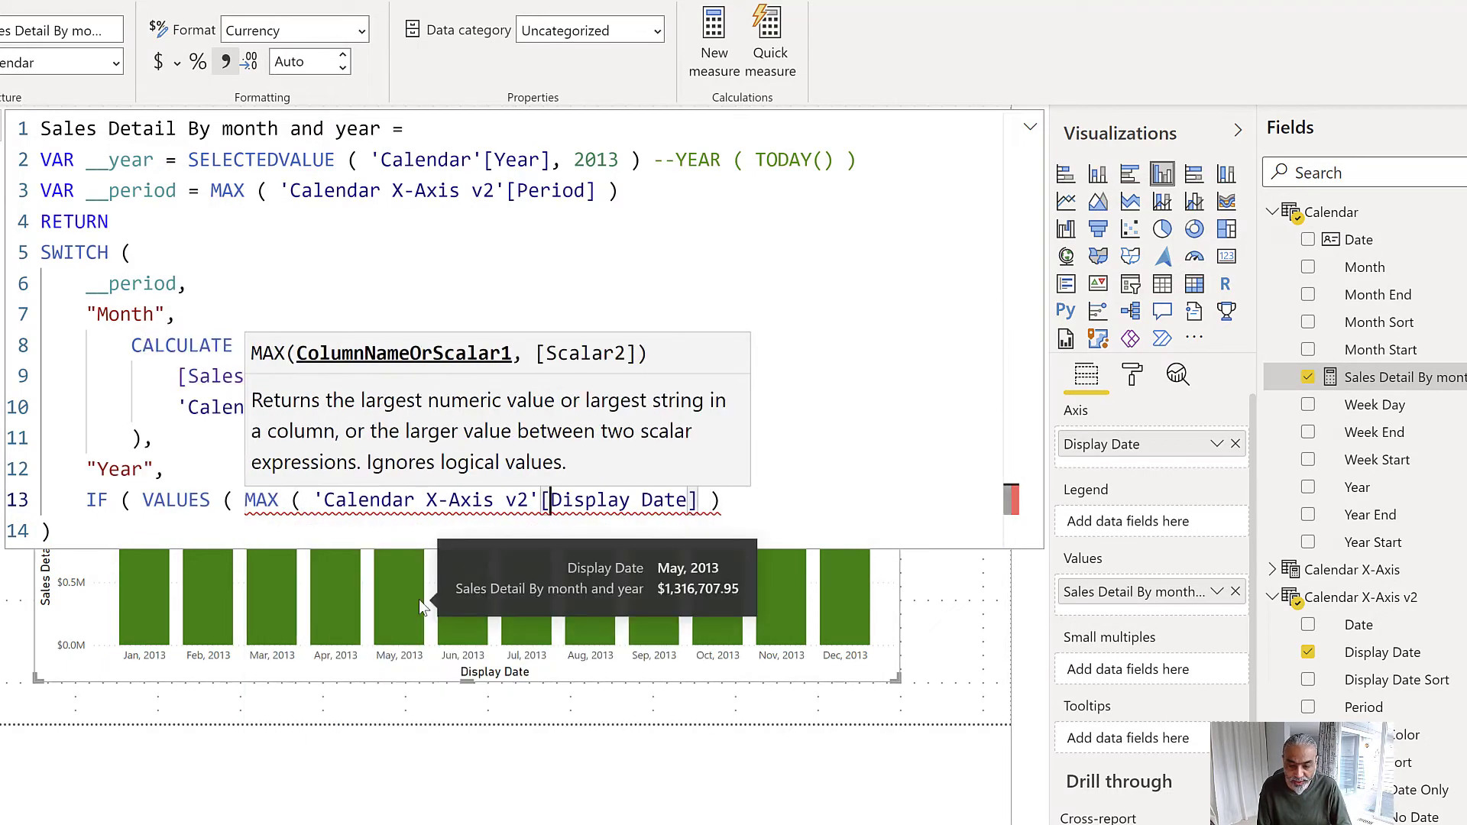
{"action": "key", "text": "Right"}
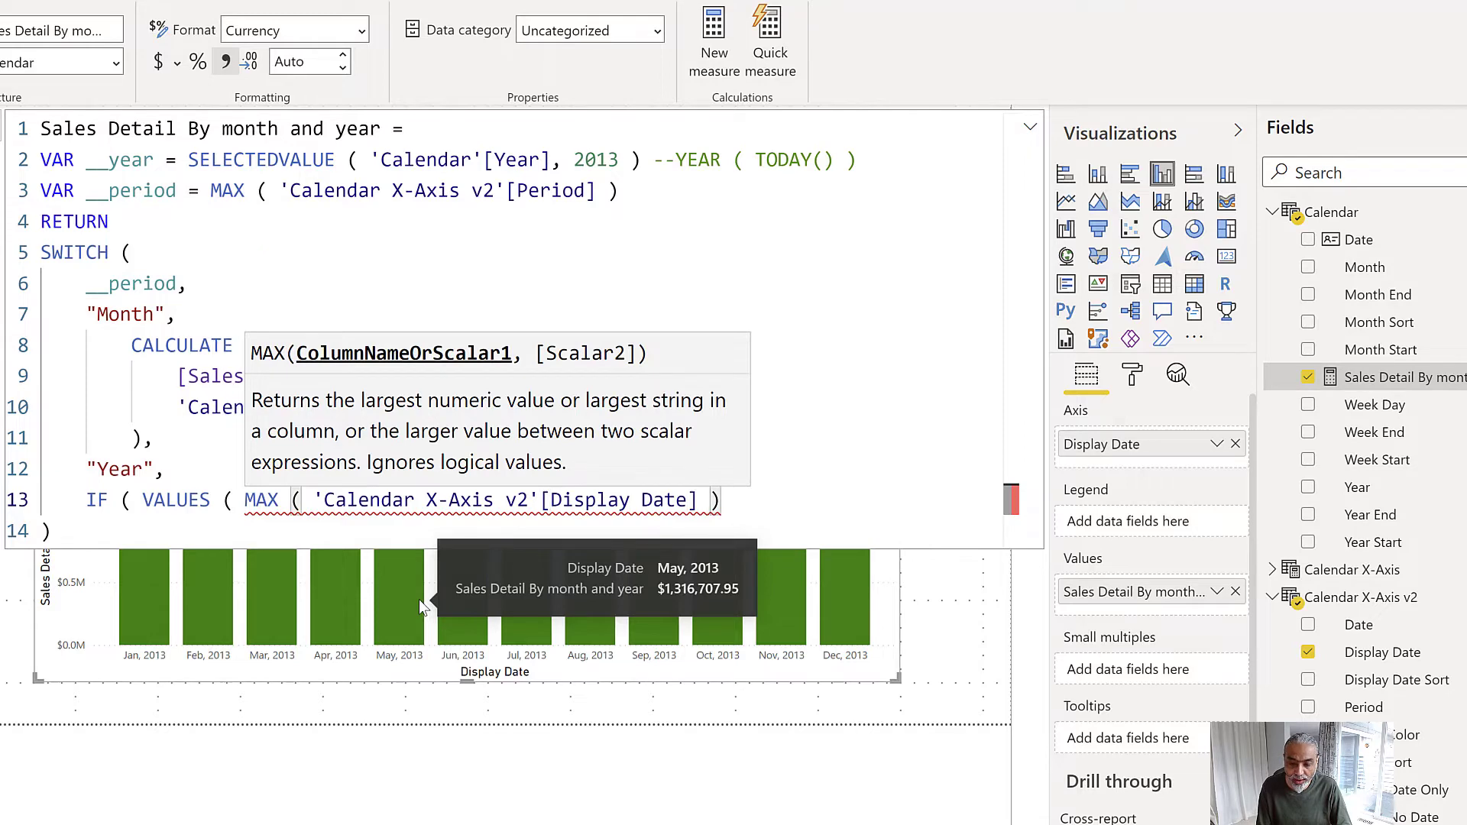
{"action": "type", "text": ")"}
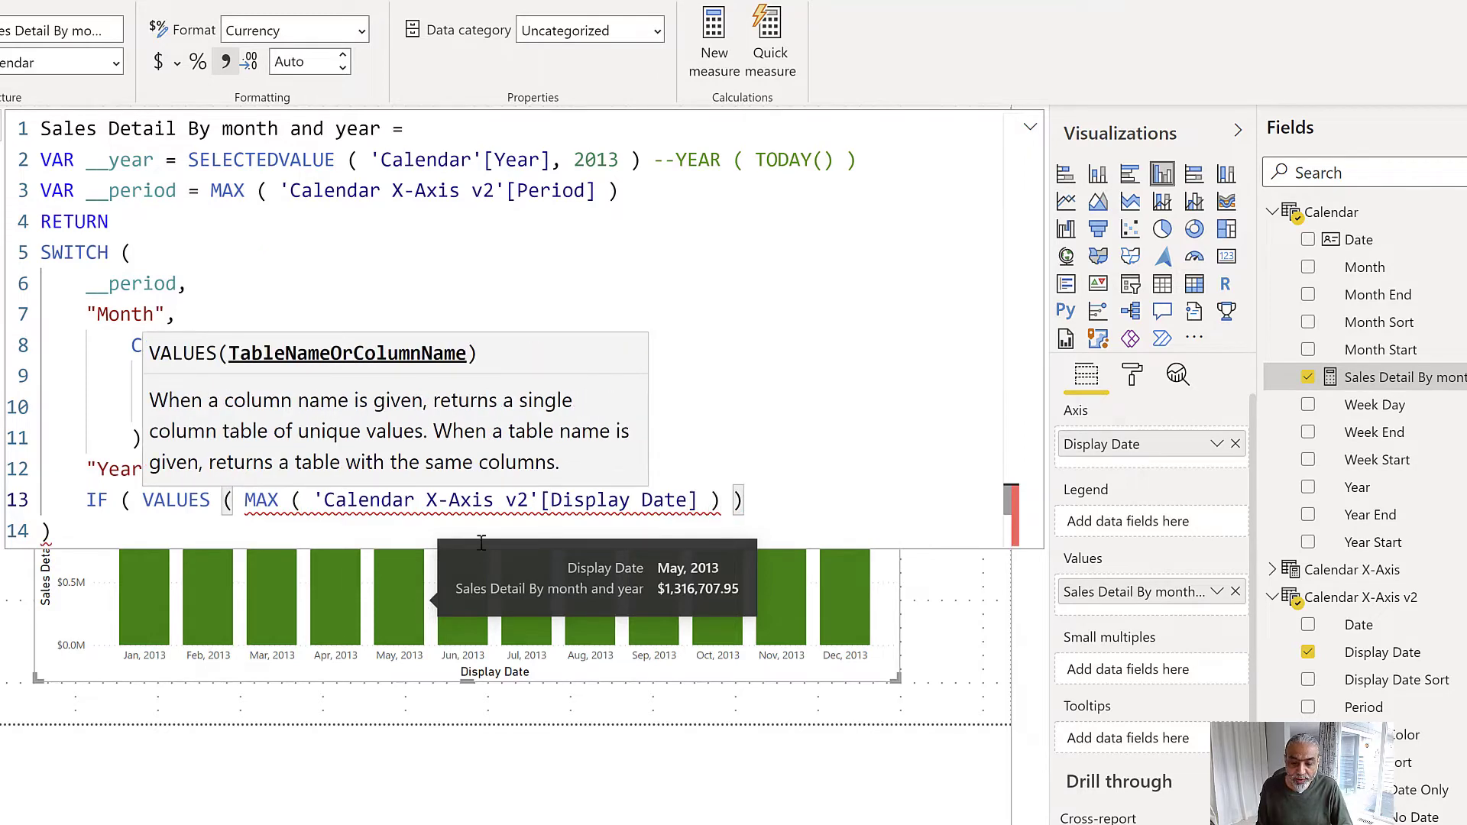
Change the VALUES function around the MAX expression to VALUE
{"action": "scroll", "coordinate": [562, 377], "scroll_direction": "down", "scroll_amount": 1, "text": "ctrl"}
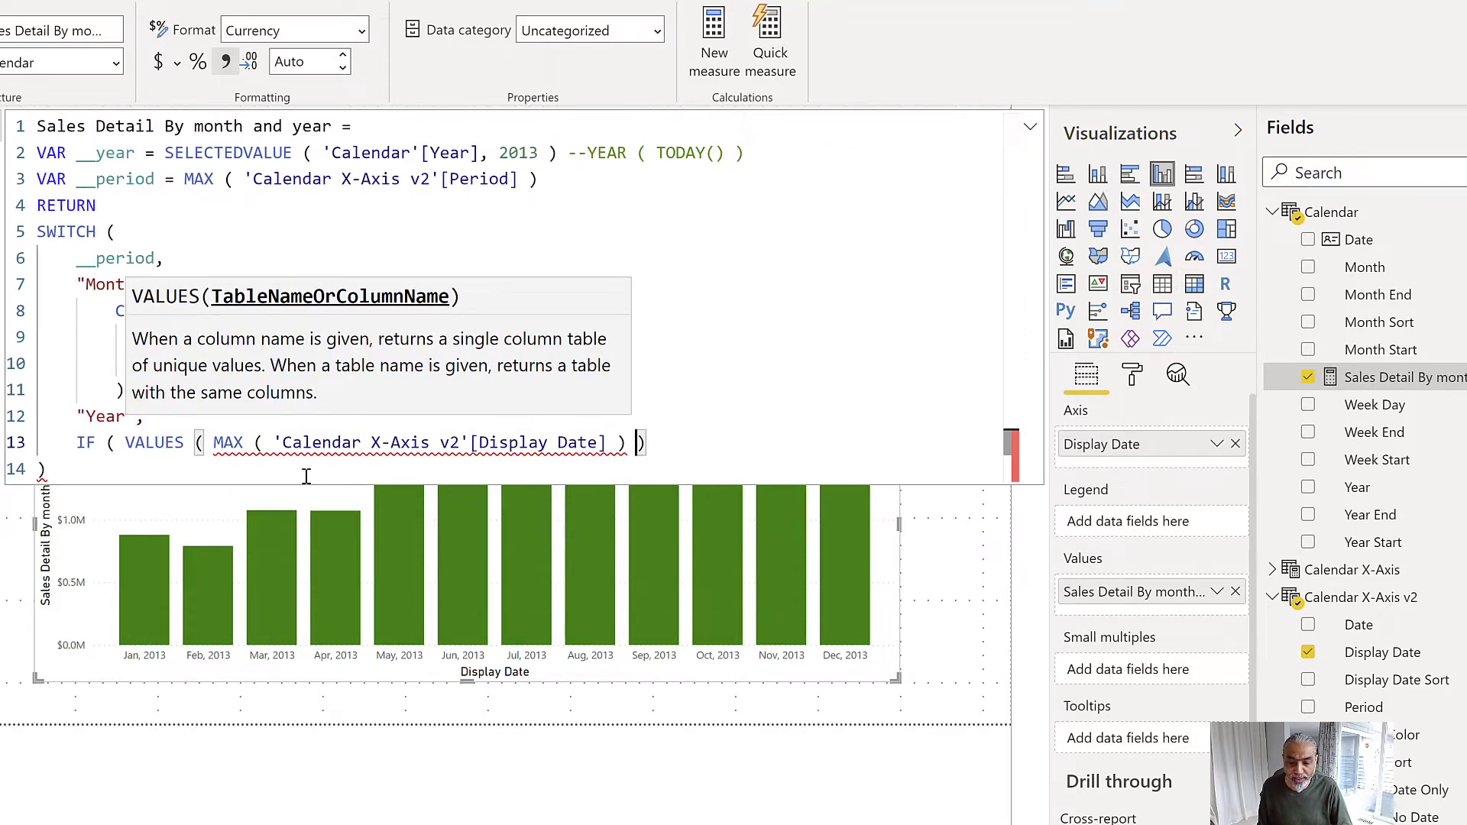
{"action": "mouse_move", "coordinate": [264, 454]}
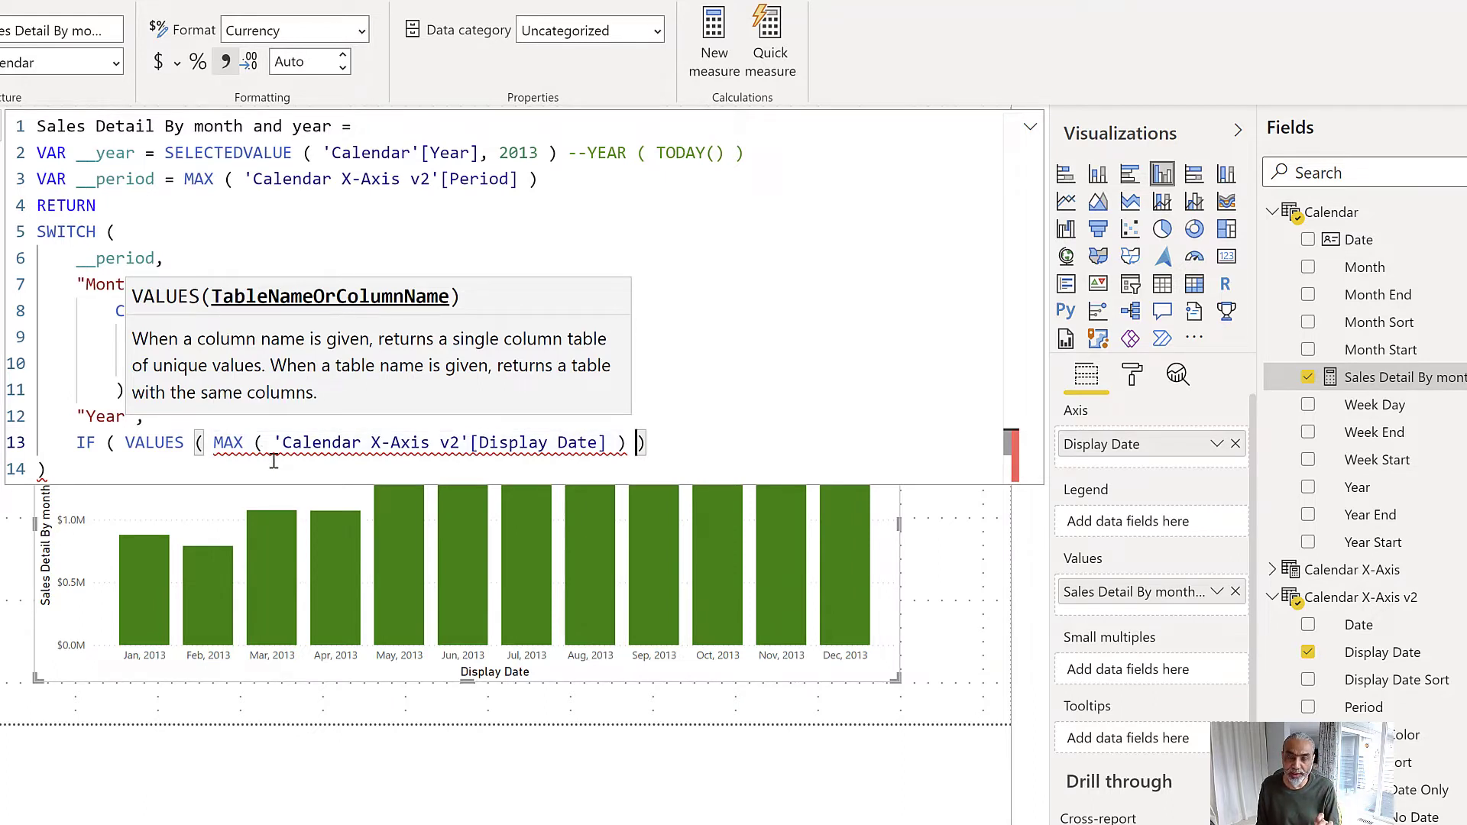
{"action": "left_click", "coordinate": [185, 444]}
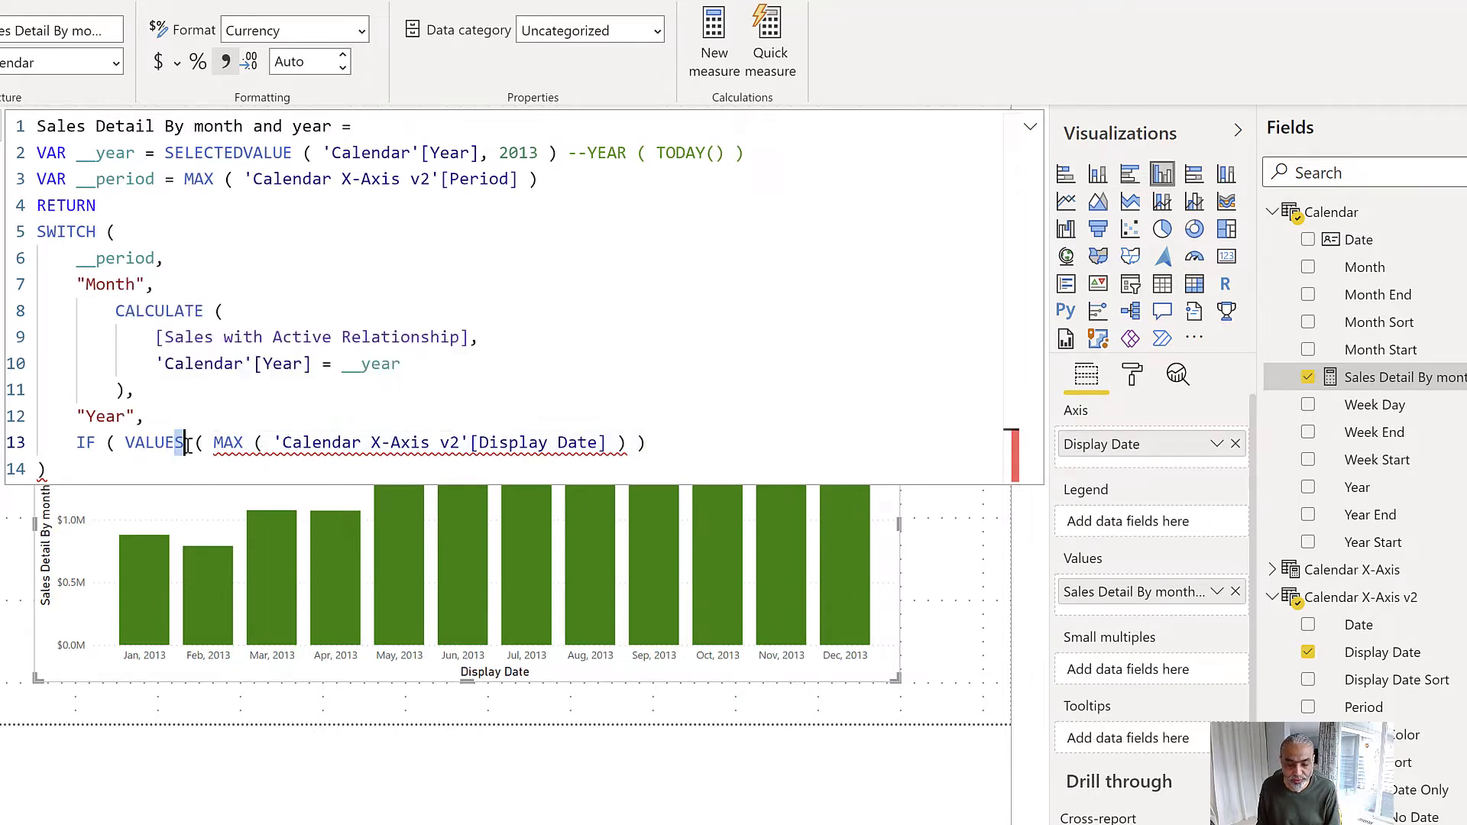
{"action": "key", "text": "BackSpace"}
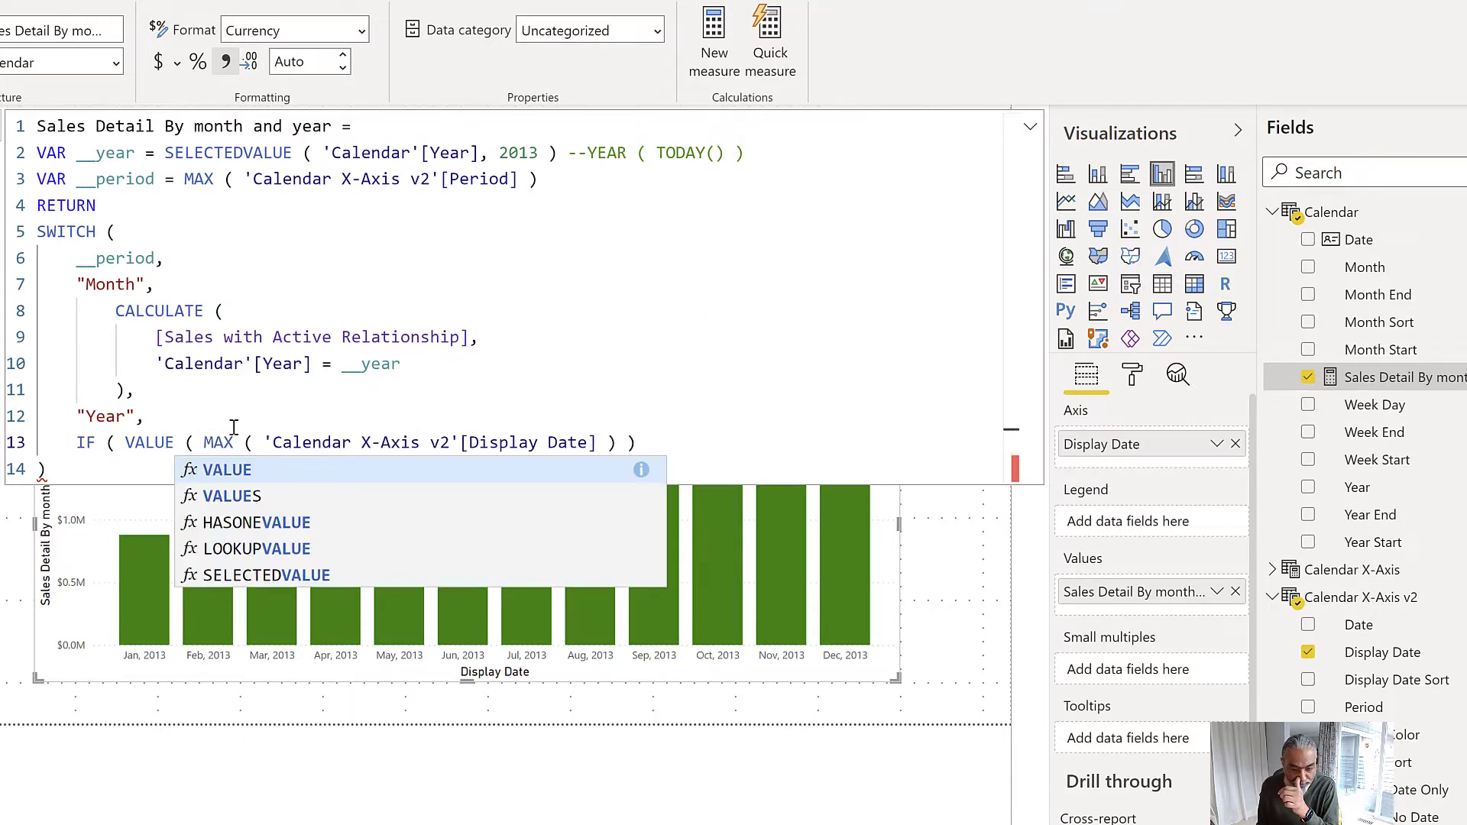
{"action": "left_click", "coordinate": [330, 386]}
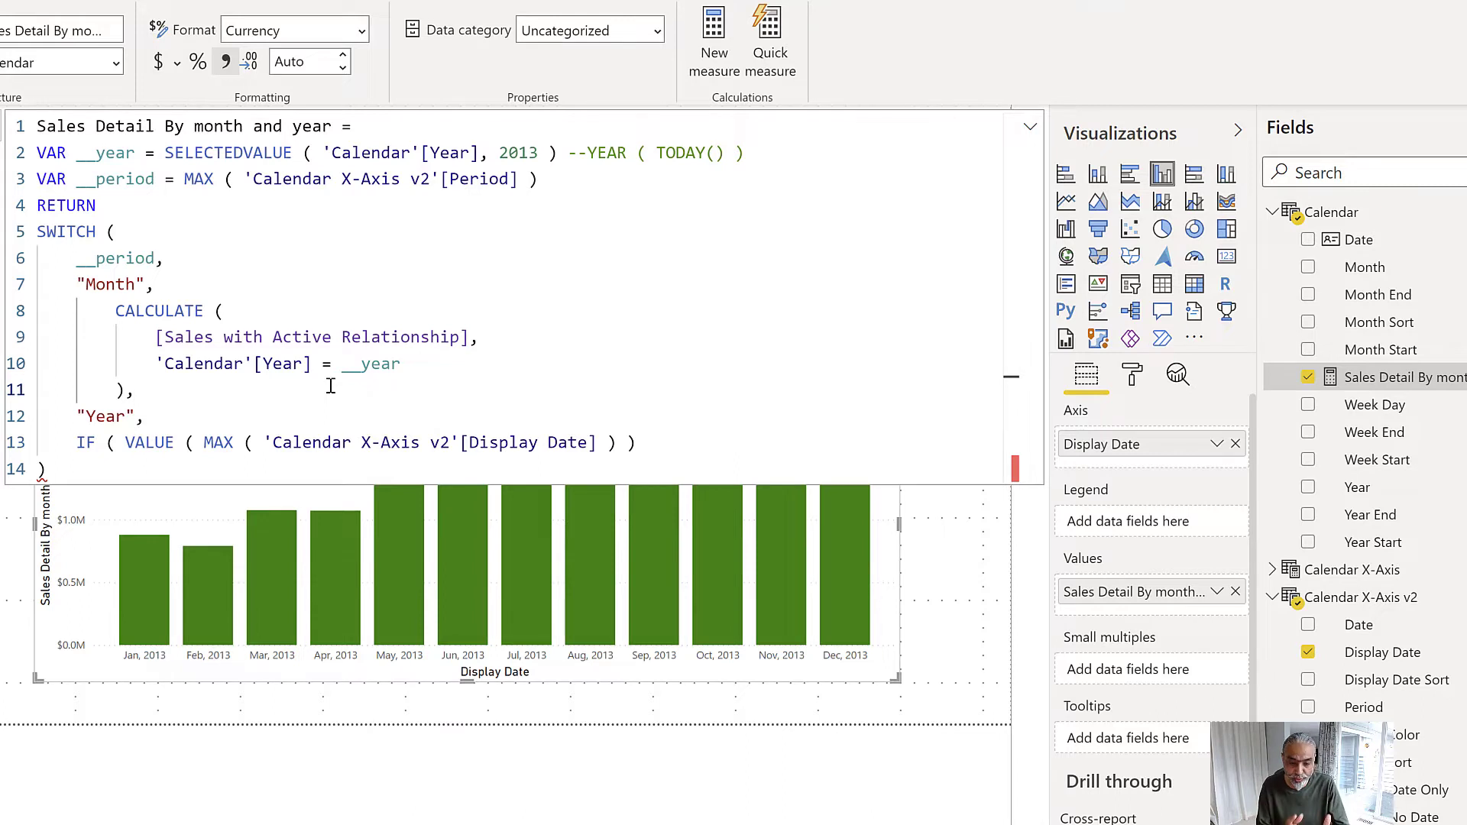
{"action": "left_click", "coordinate": [127, 445]}
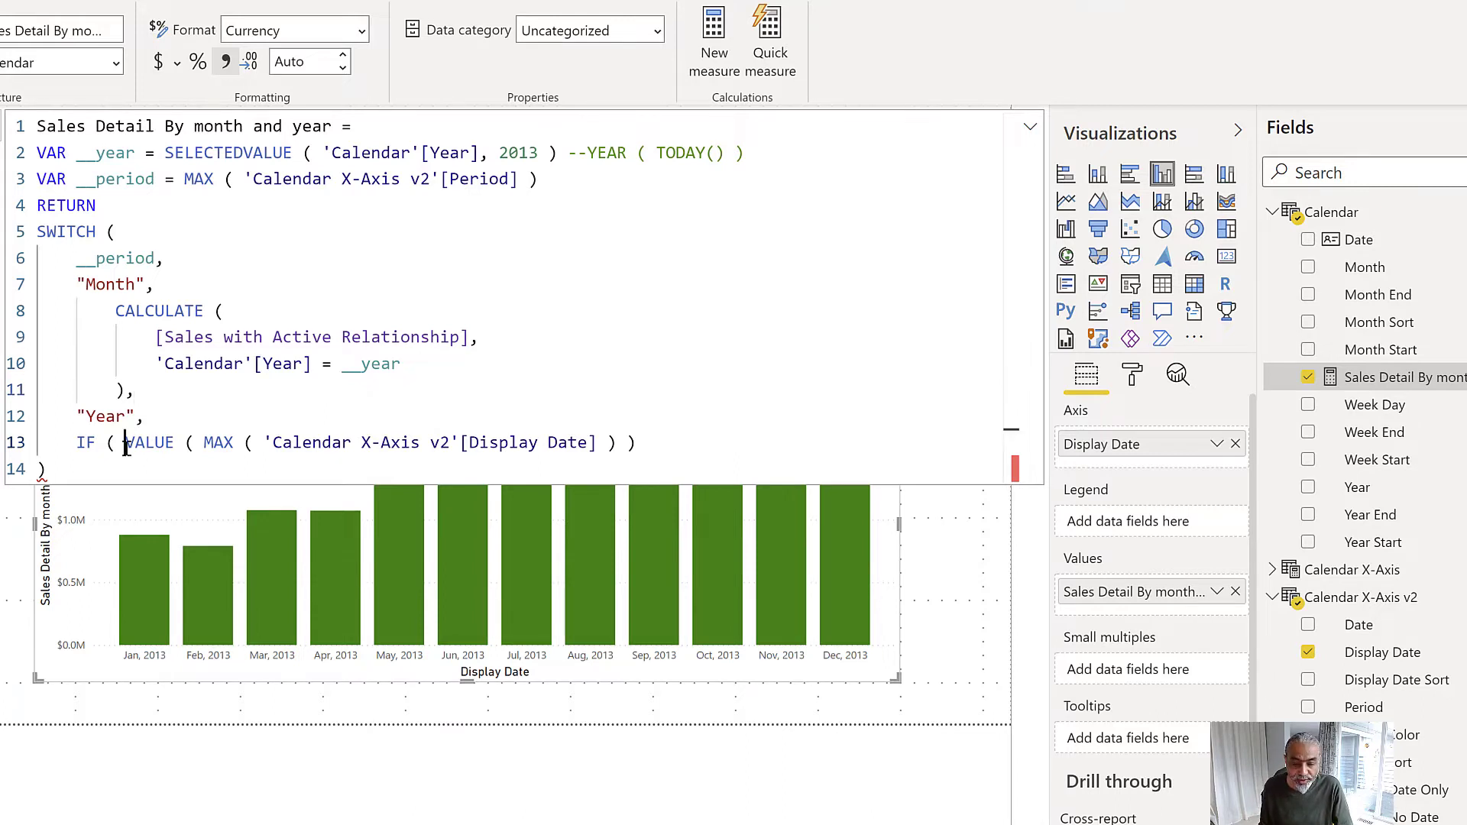
{"action": "double_click", "coordinate": [143, 447]}
{"action": "key", "text": "Right"}
{"action": "type", "text": "("}
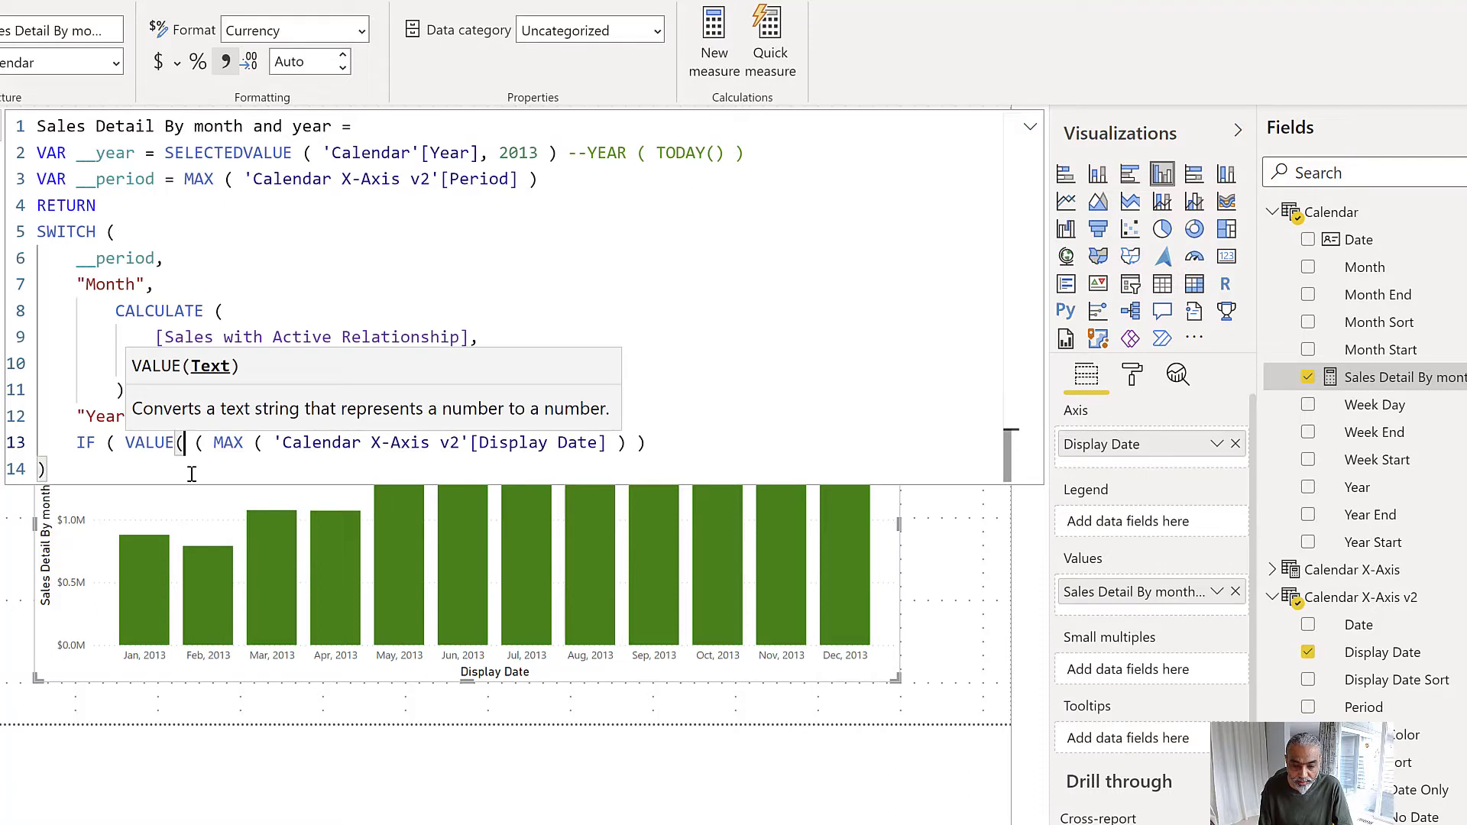
{"action": "key", "text": "BackSpace"}
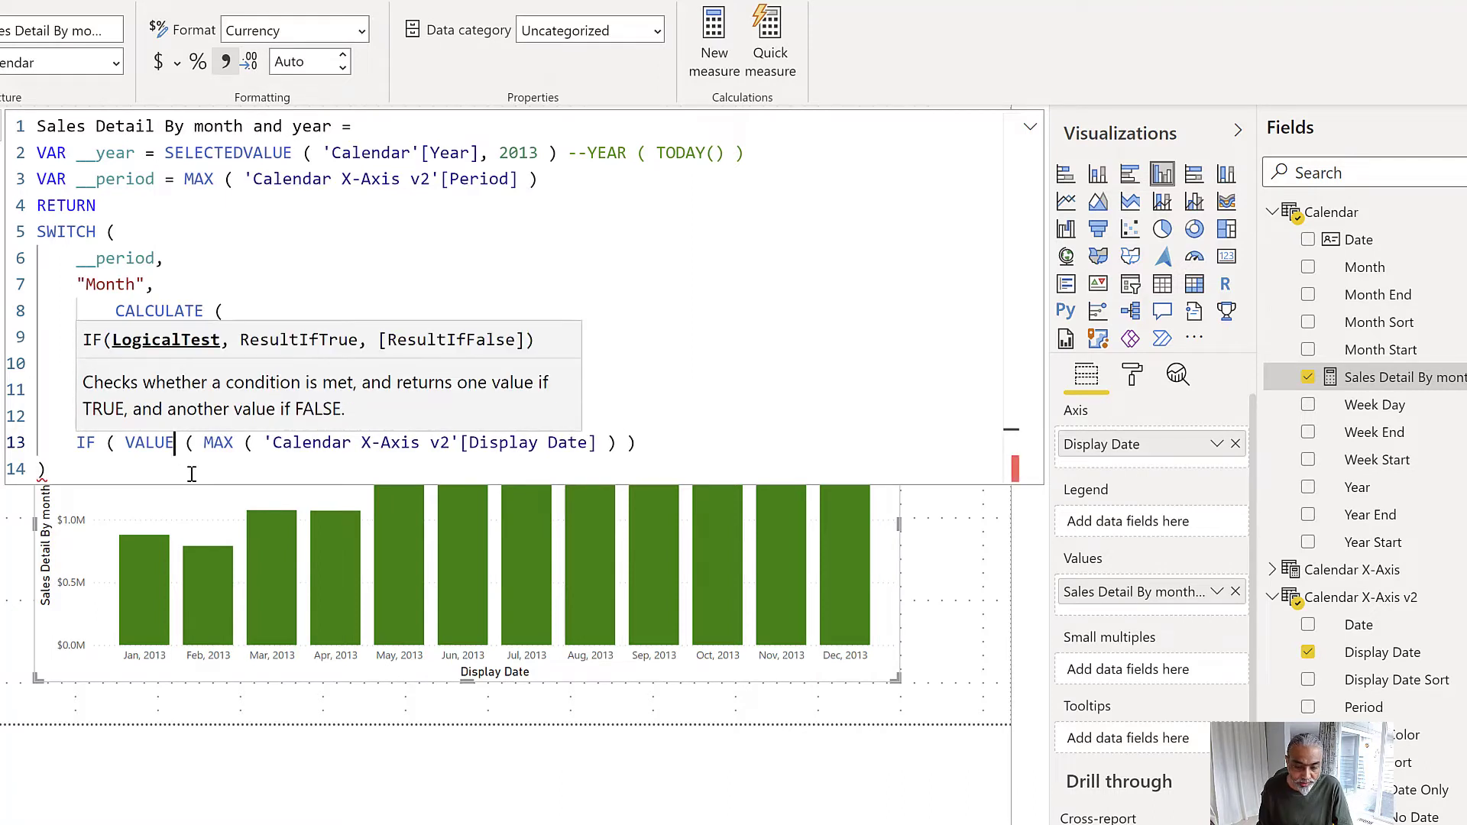
Complete the IF test by comparing the VALUE expression as <= __year
{"action": "left_click", "coordinate": [687, 444]}
{"action": "type", "text": "<"}
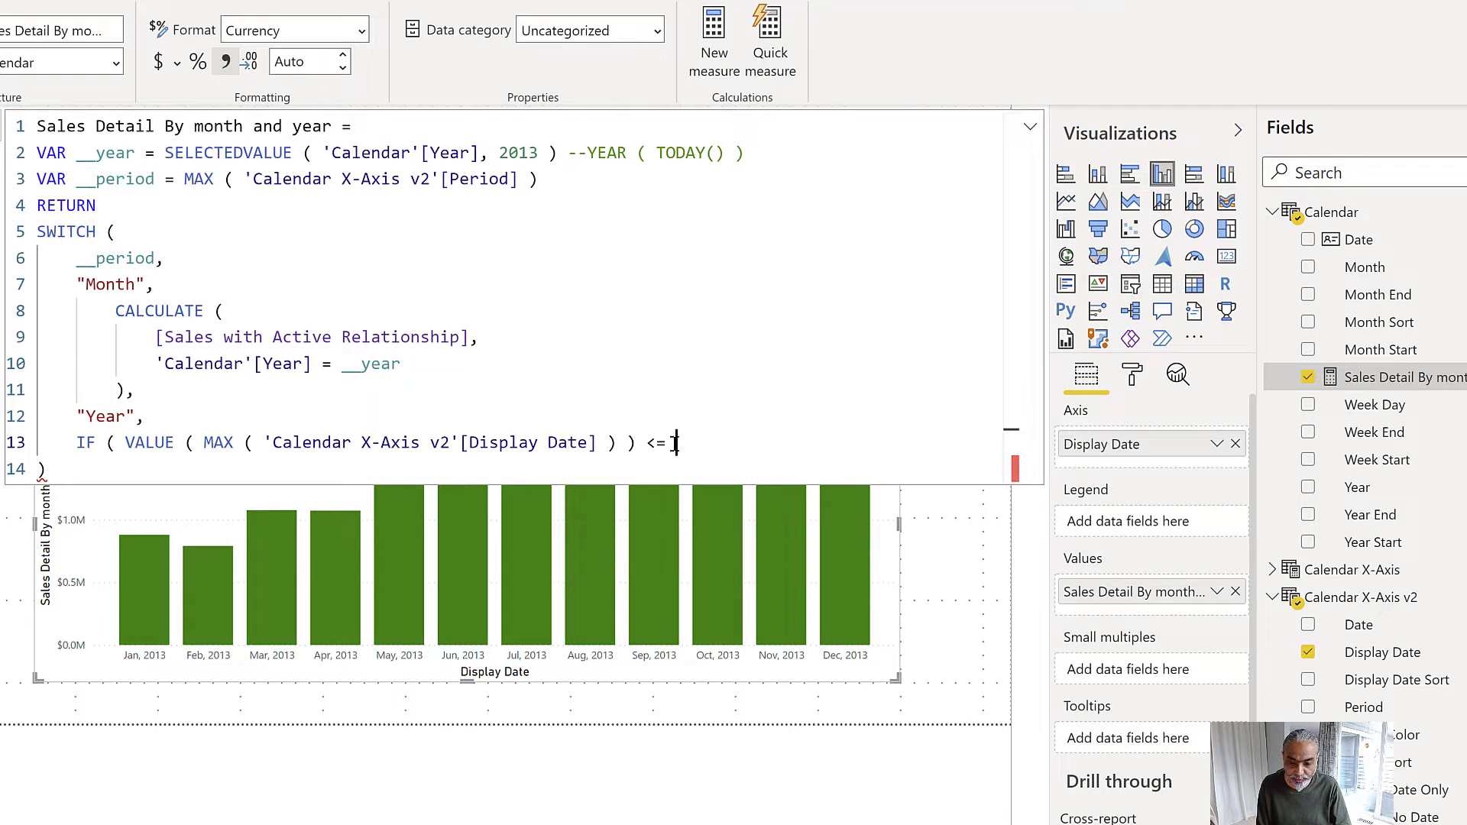
{"action": "type", "text": "= __year"}
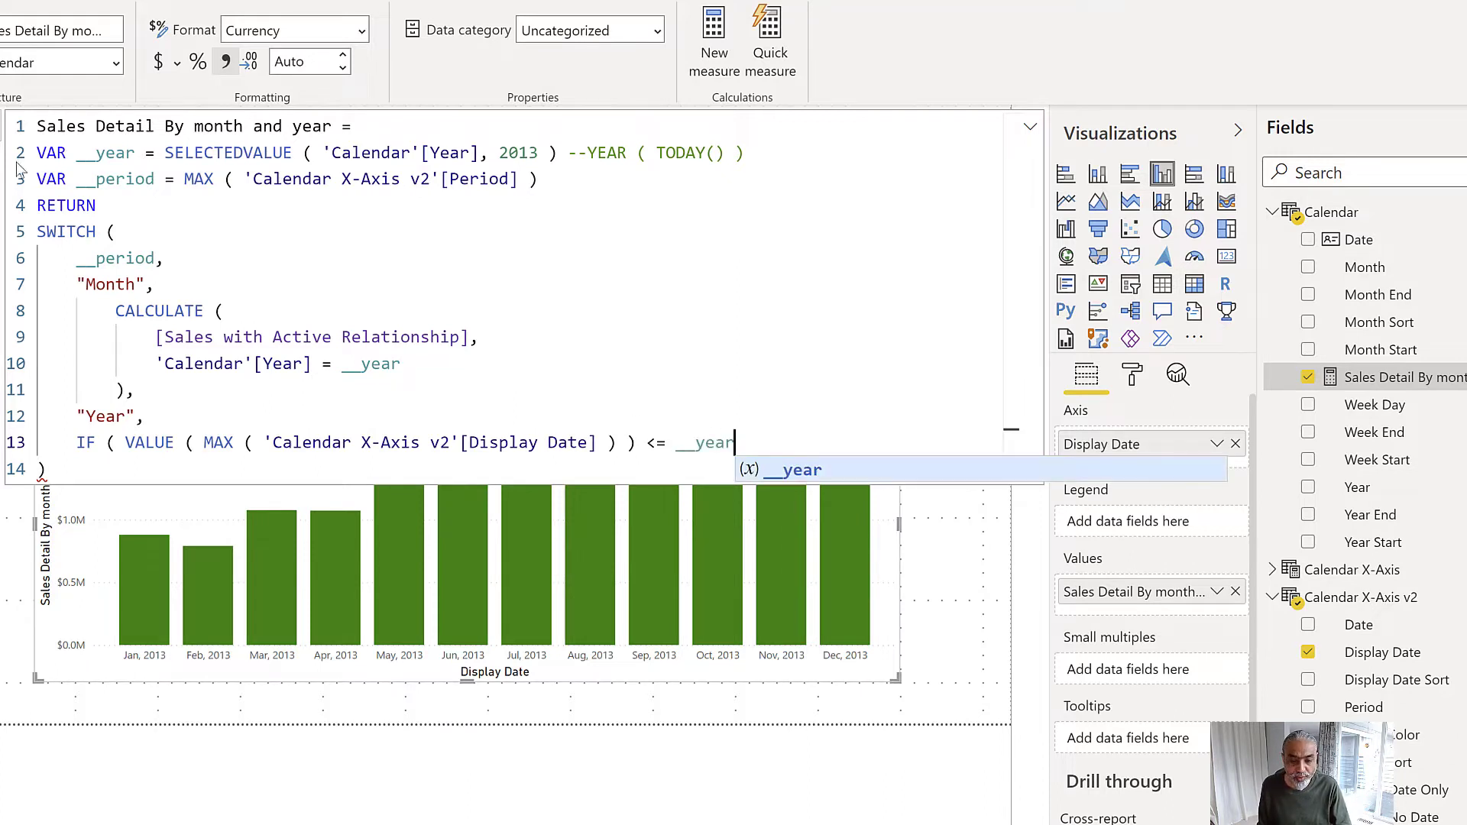
{"action": "left_click_drag", "start_coordinate": [78, 153], "coordinate": [126, 152]}
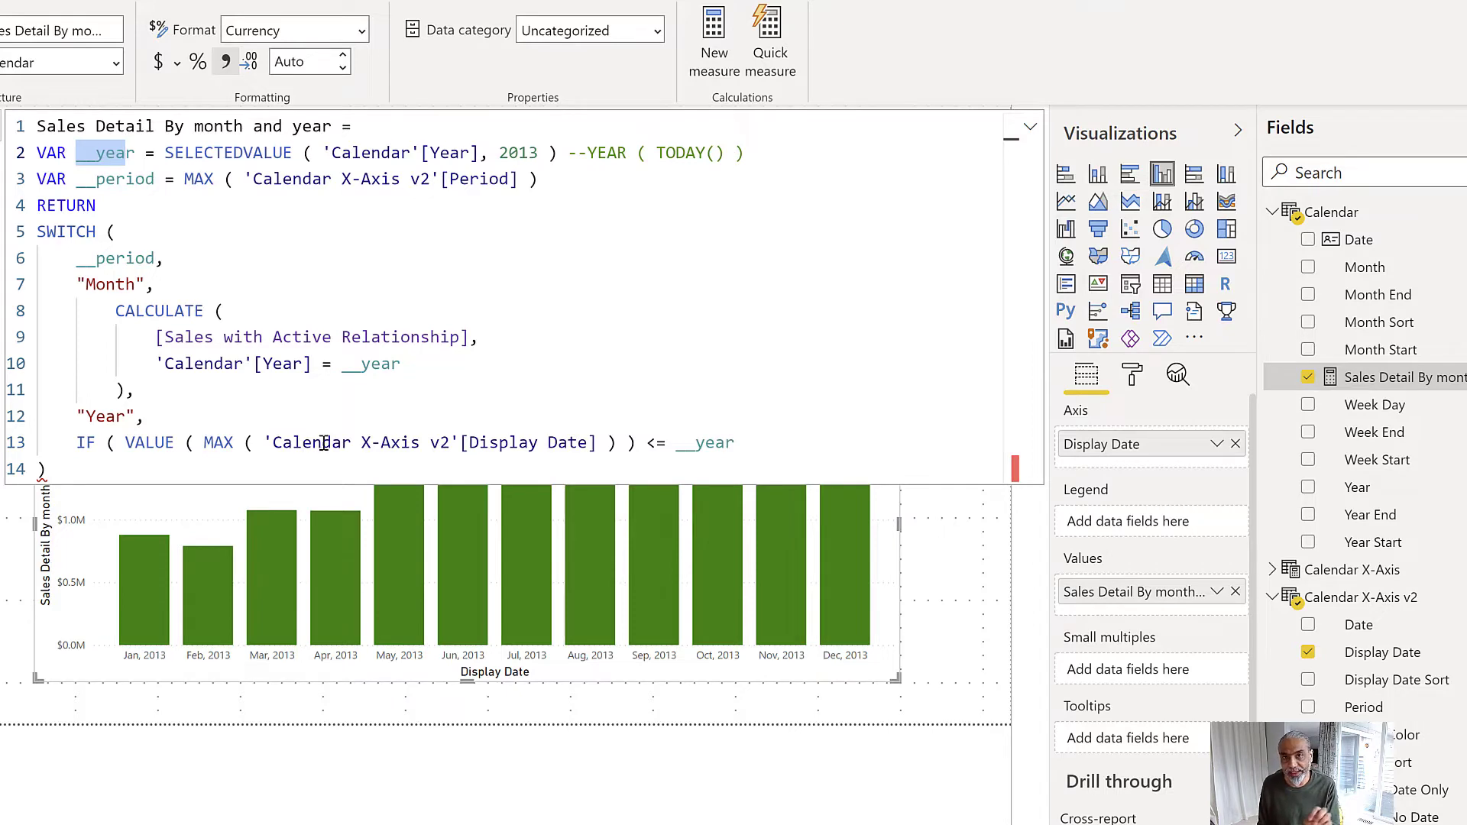
{"action": "left_click", "coordinate": [767, 447]}
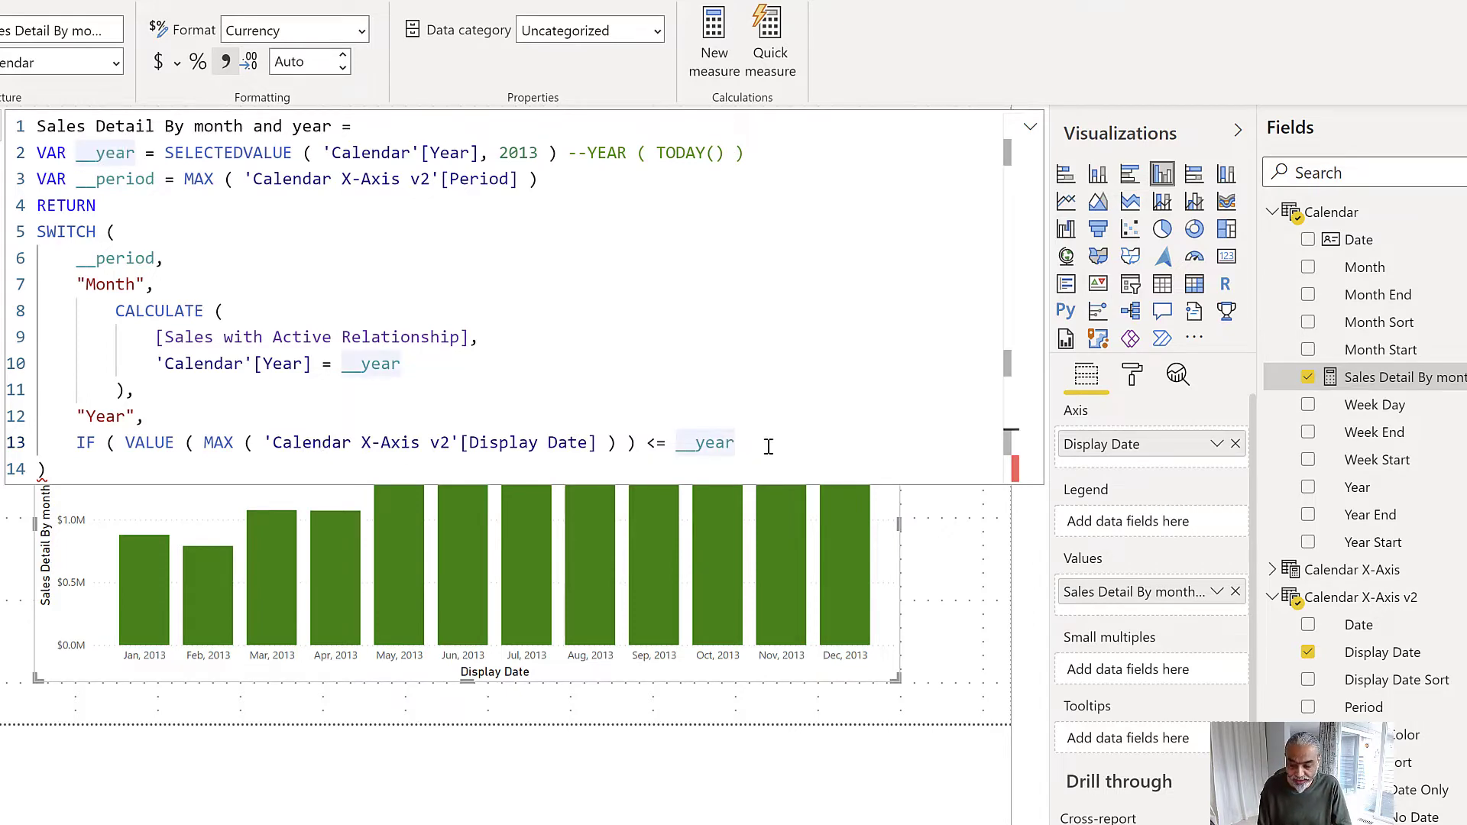
Return [Sales with Active Relationship] when the IF test is true, close the IF function on its own line and commit the measure
{"action": "type", "text": ","}
{"action": "key", "text": "Return"}
{"action": "type", "text": "[Sae"}
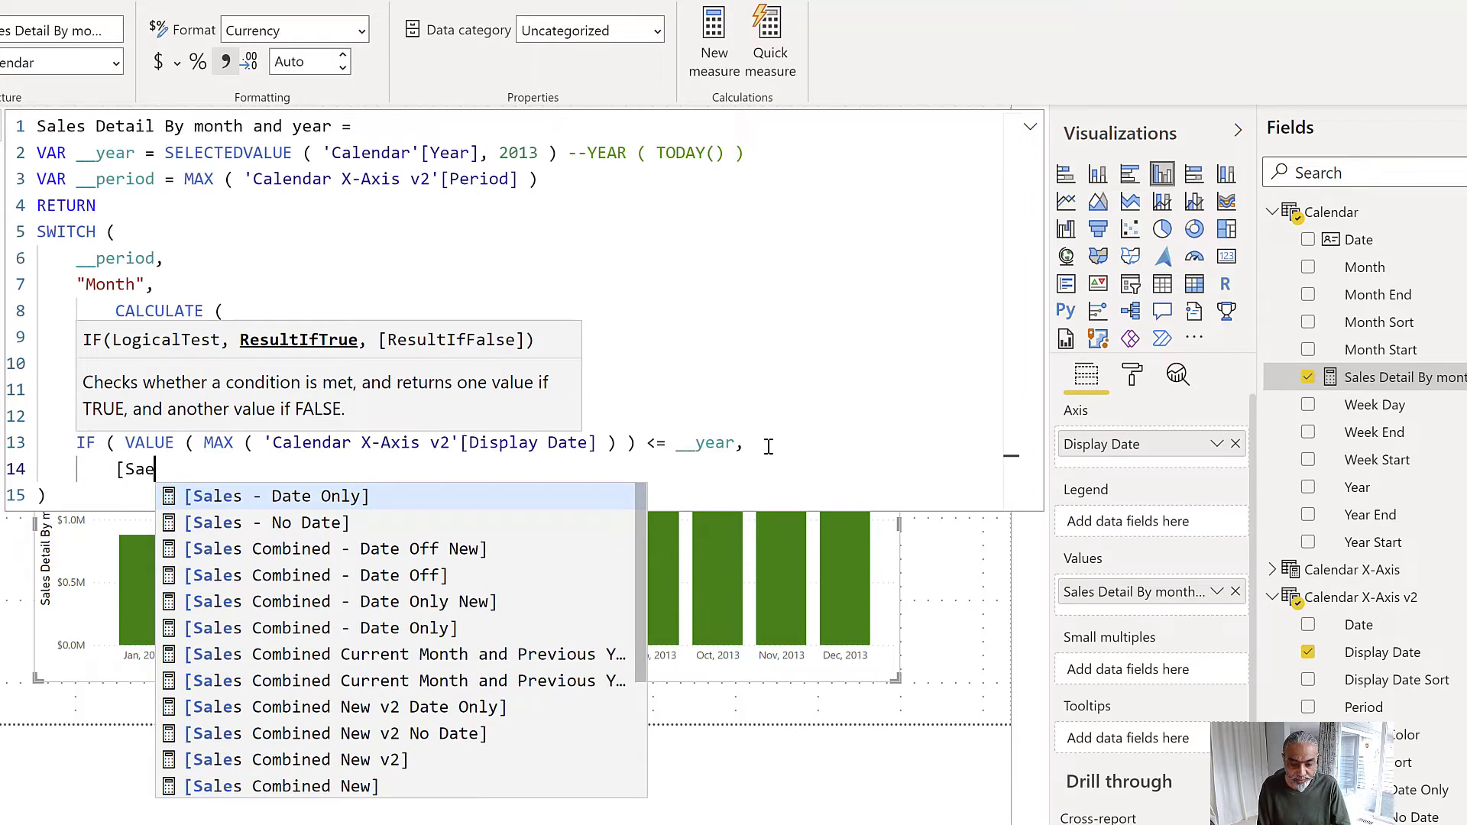
{"action": "key", "text": "BackSpace"}
{"action": "type", "text": "les with"}
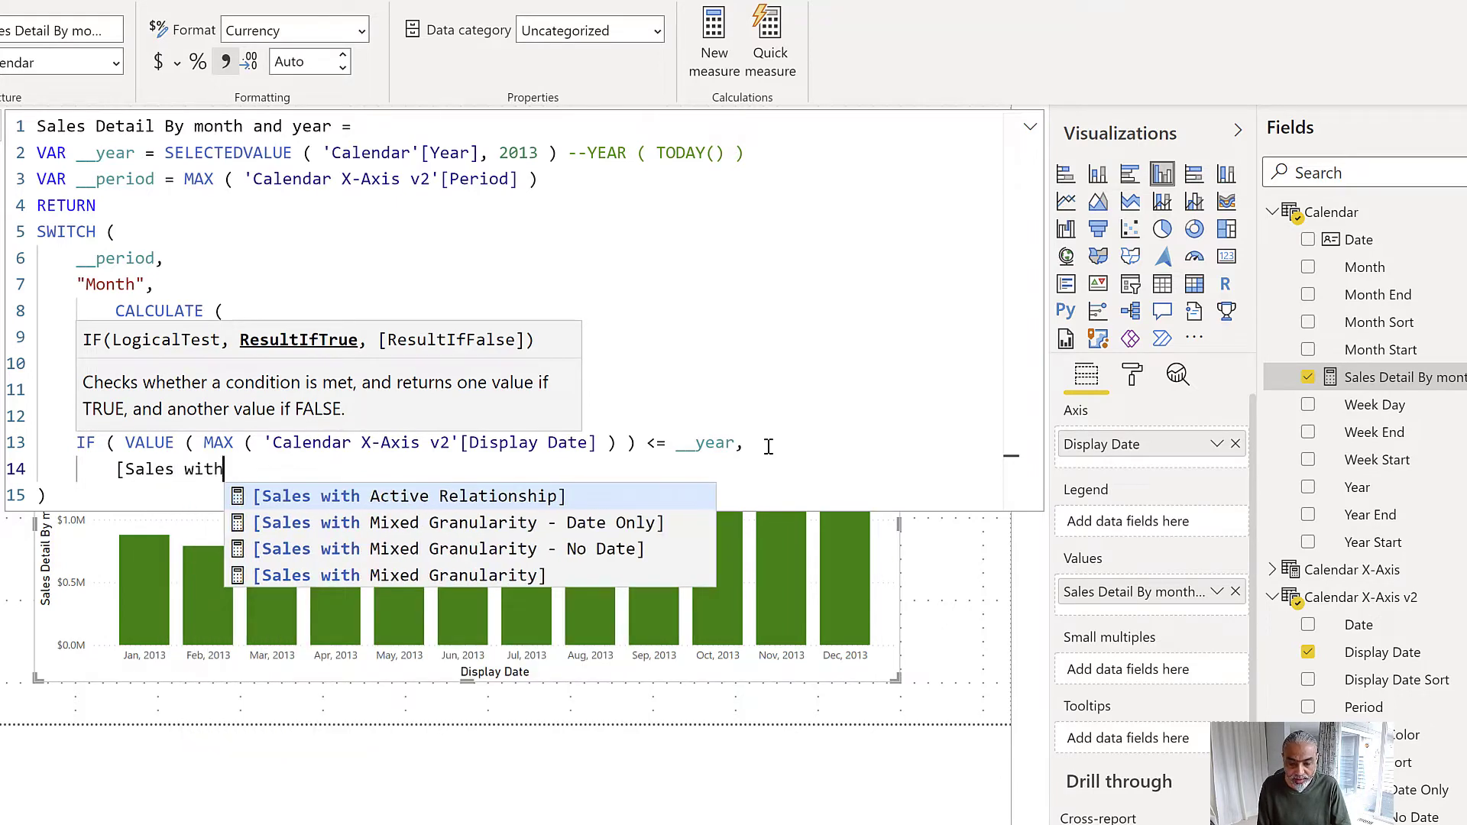
{"action": "key", "text": "Tab"}
{"action": "key", "text": "Return"}
{"action": "type", "text": ")"}
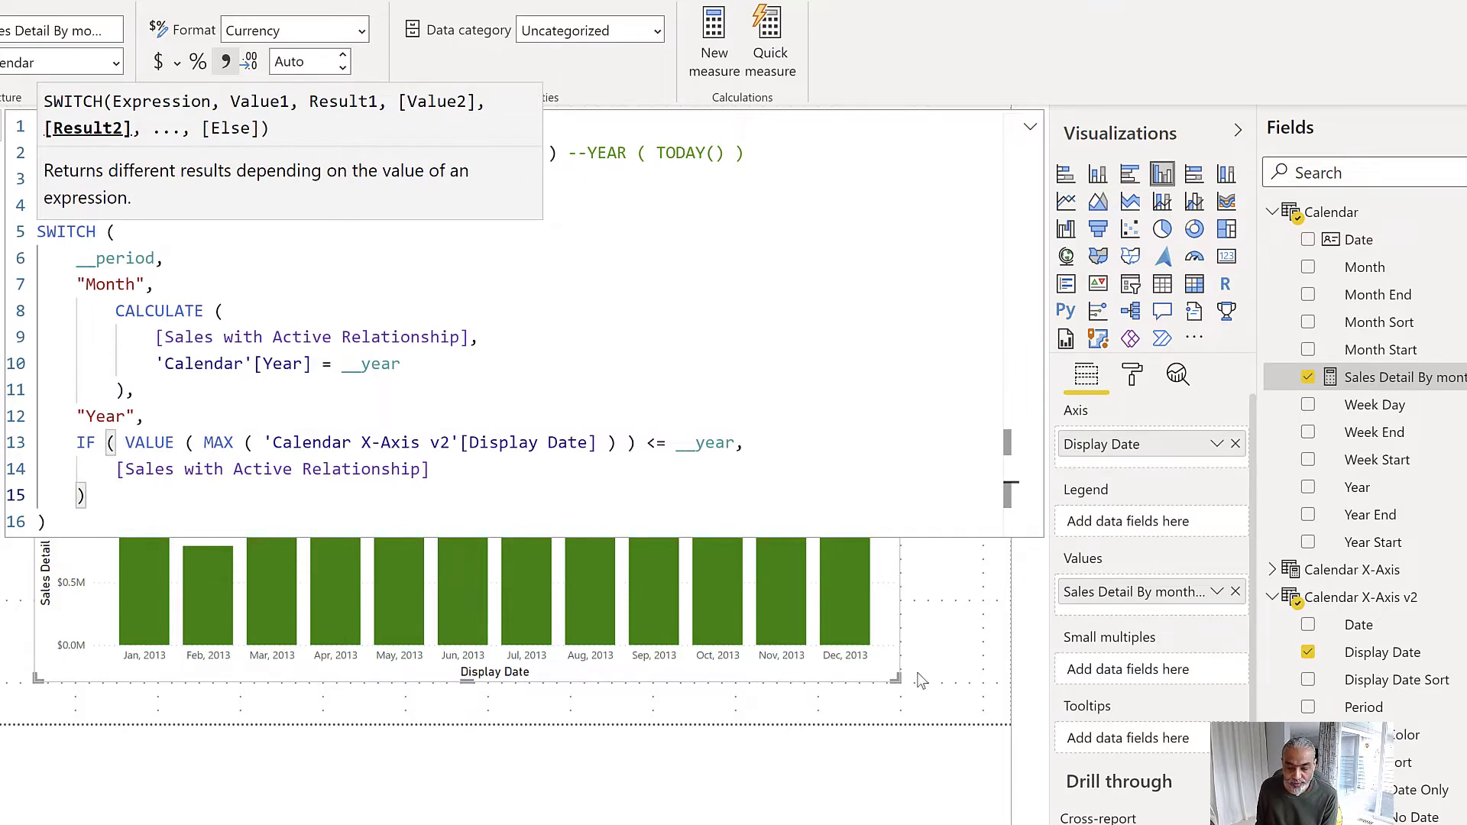
{"action": "key", "text": "Return"}
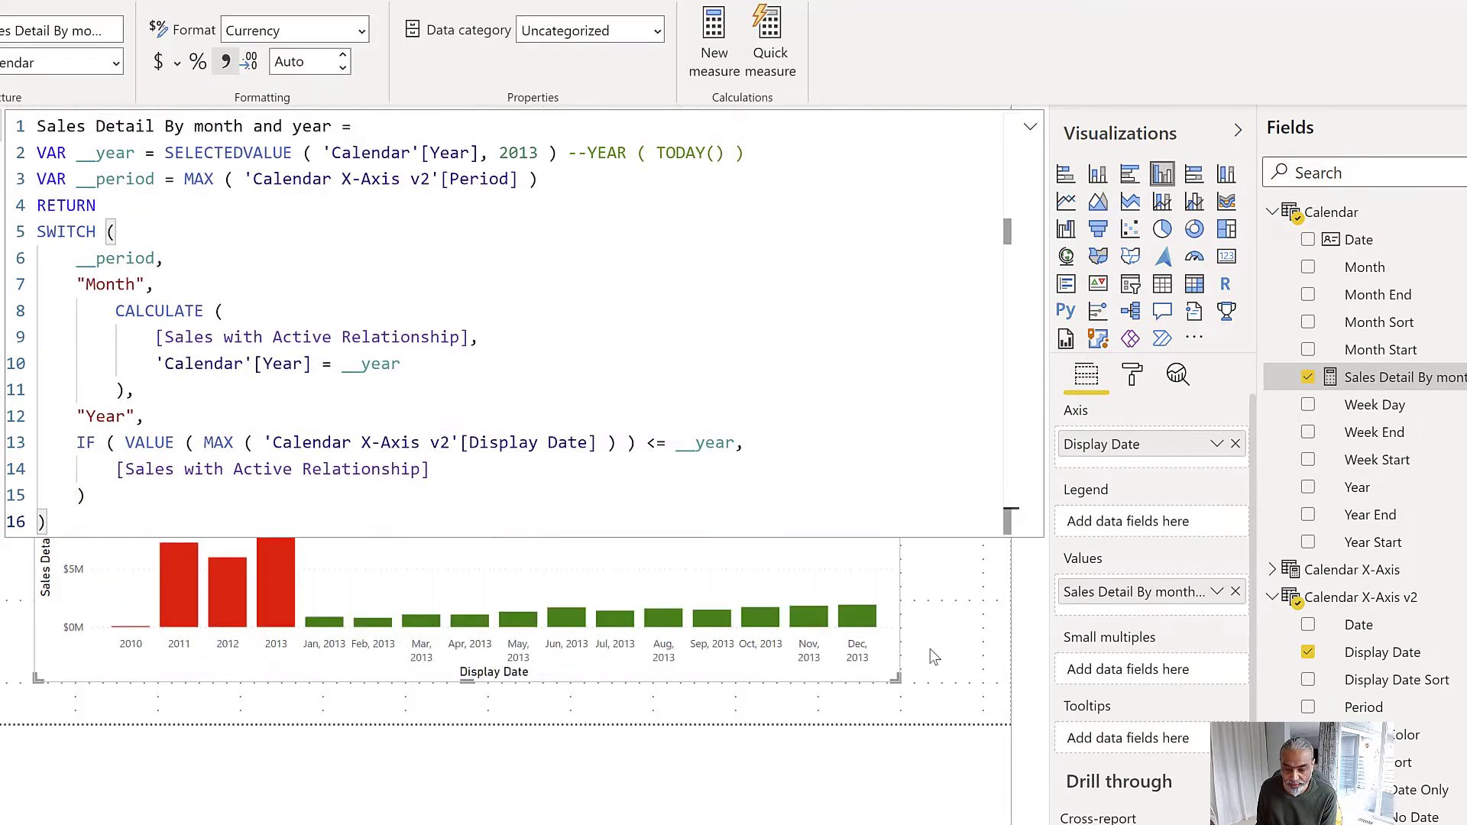
{"action": "left_click", "coordinate": [931, 651]}
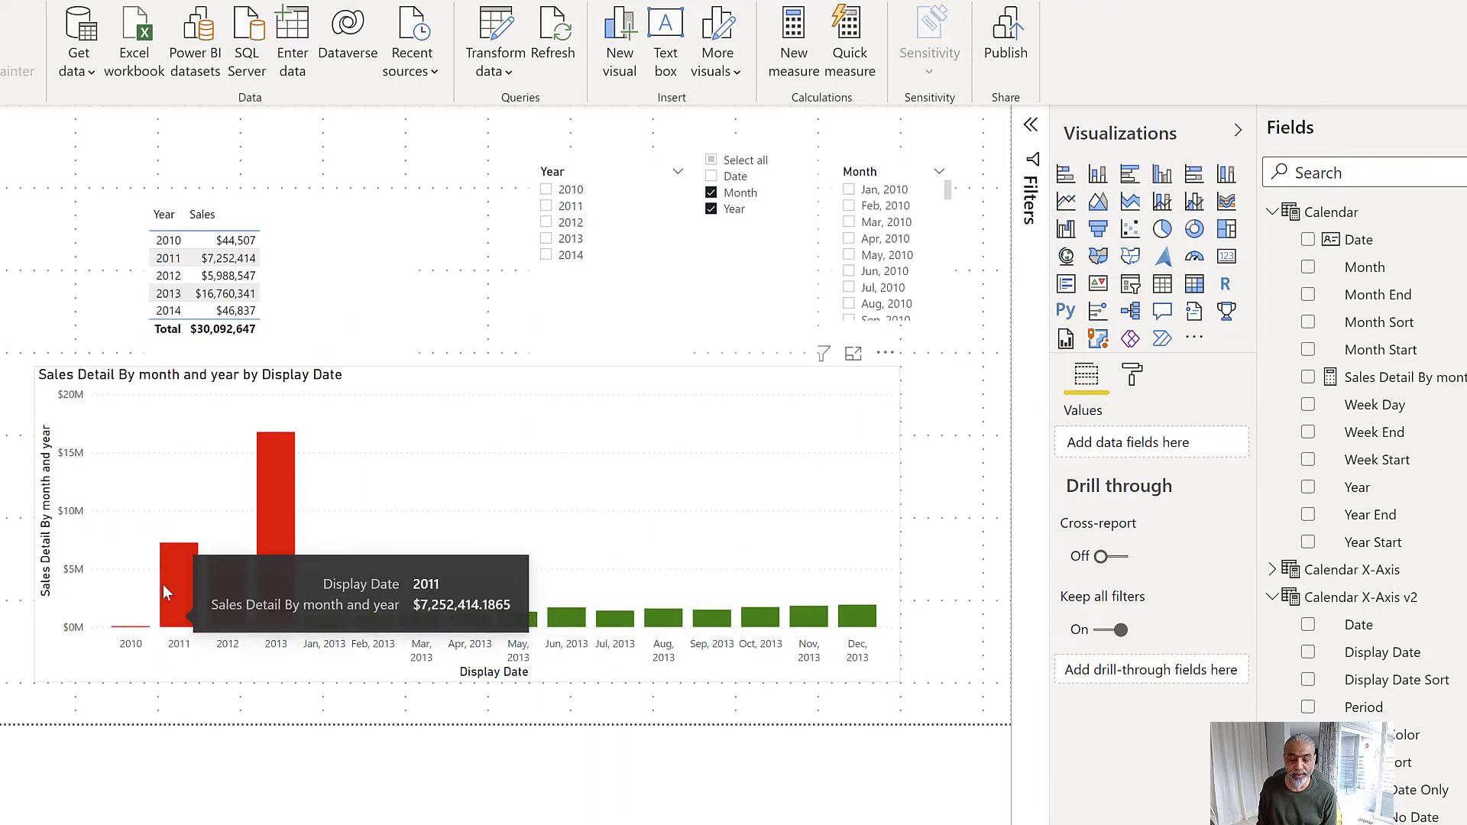
Test the chart with the Year slicer set to 2012, 2011, no selection, 2014 and 2013 in turn
{"action": "left_click", "coordinate": [559, 227]}
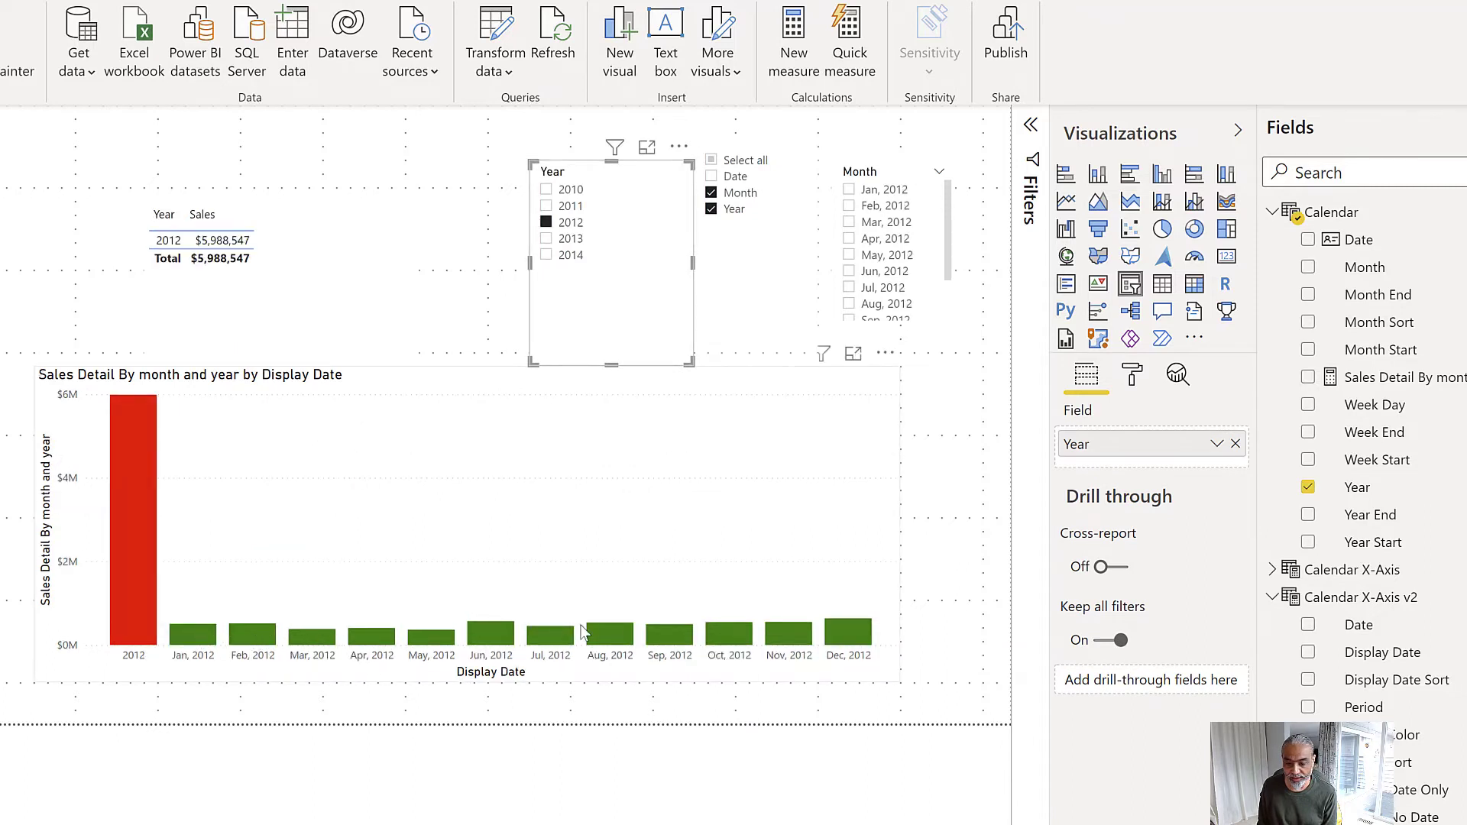
{"action": "left_click", "coordinate": [553, 213]}
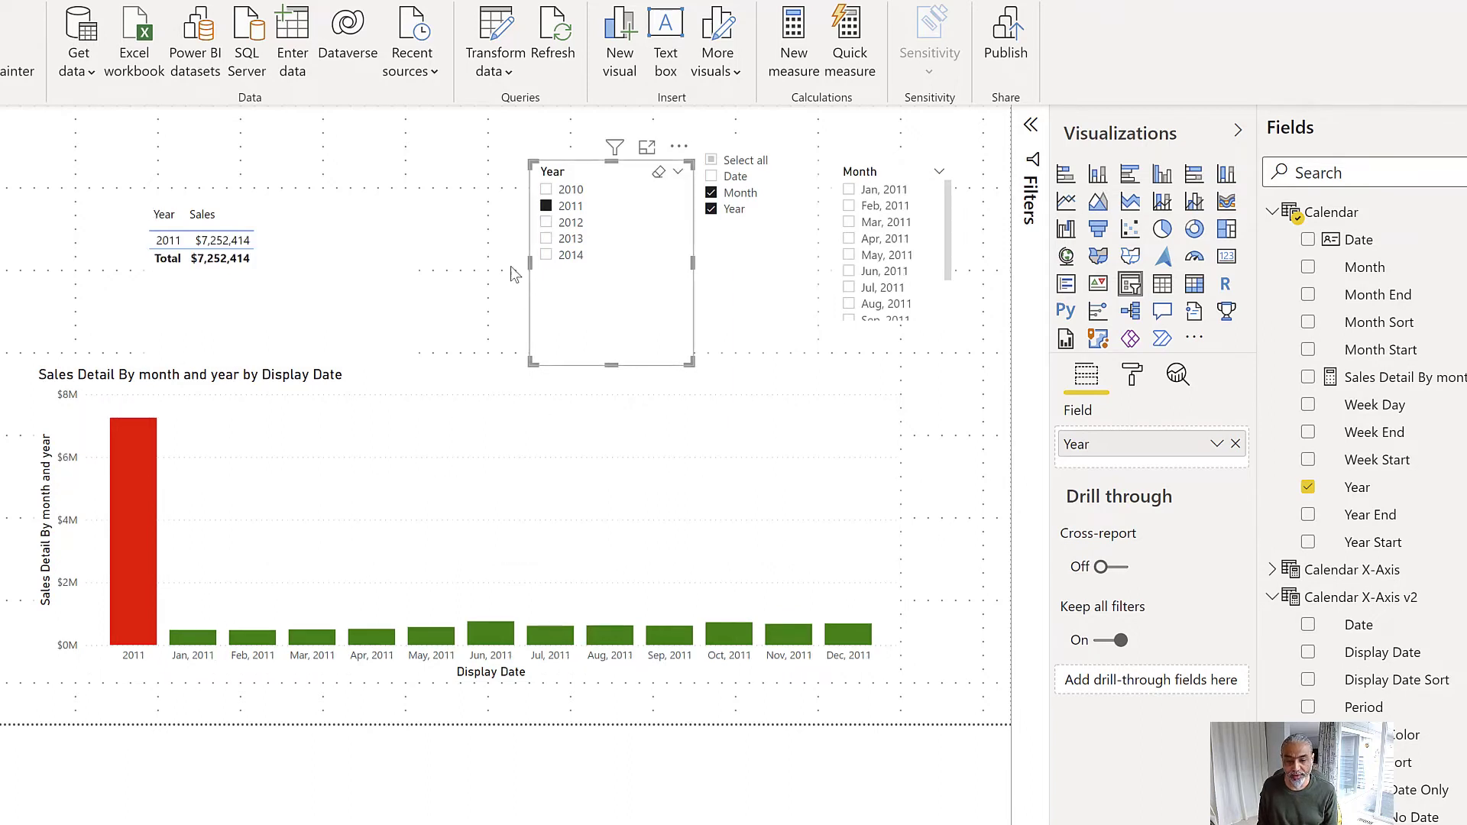
{"action": "left_click", "coordinate": [544, 208]}
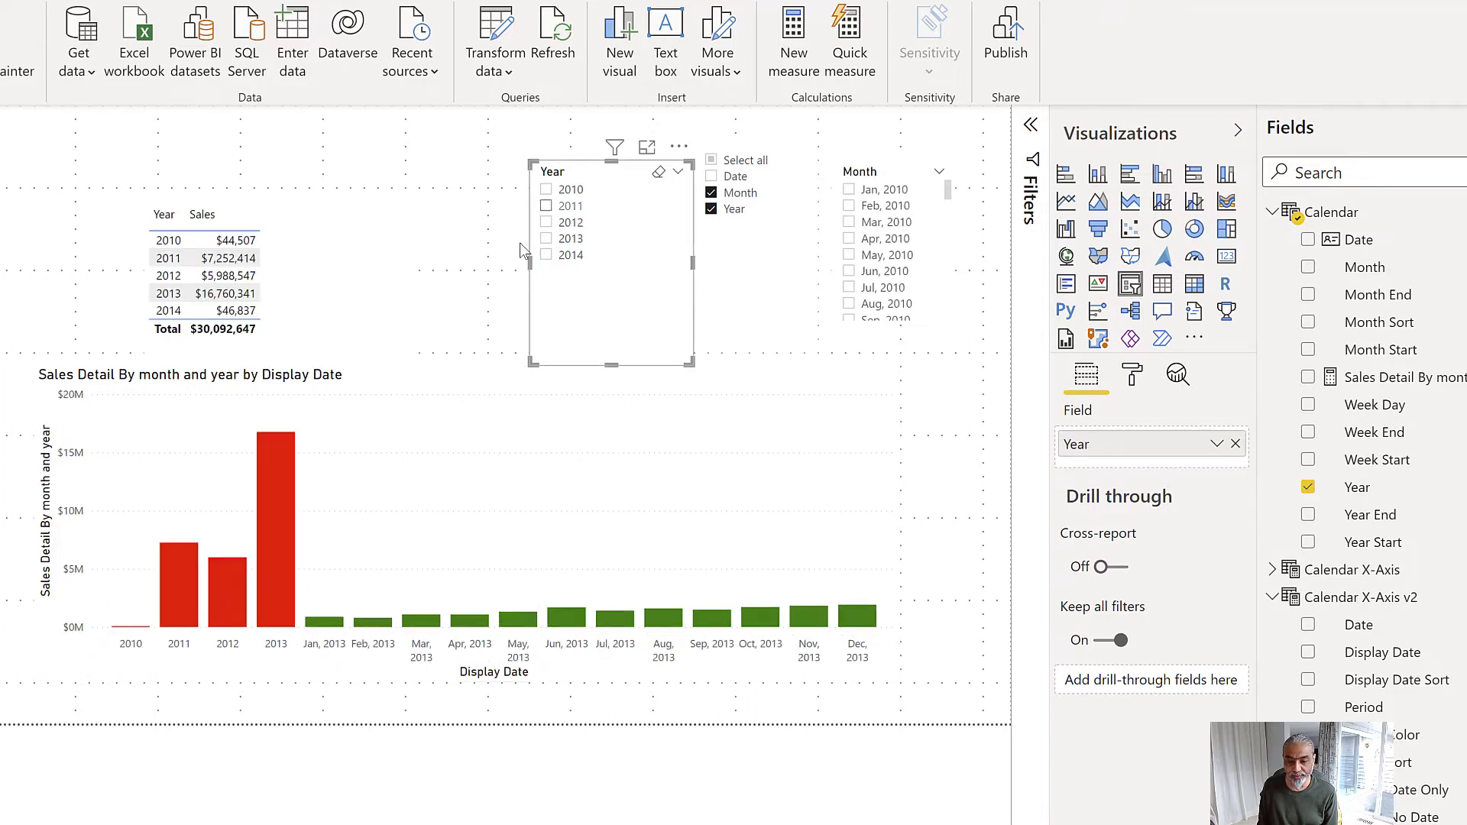
{"action": "left_click", "coordinate": [557, 256]}
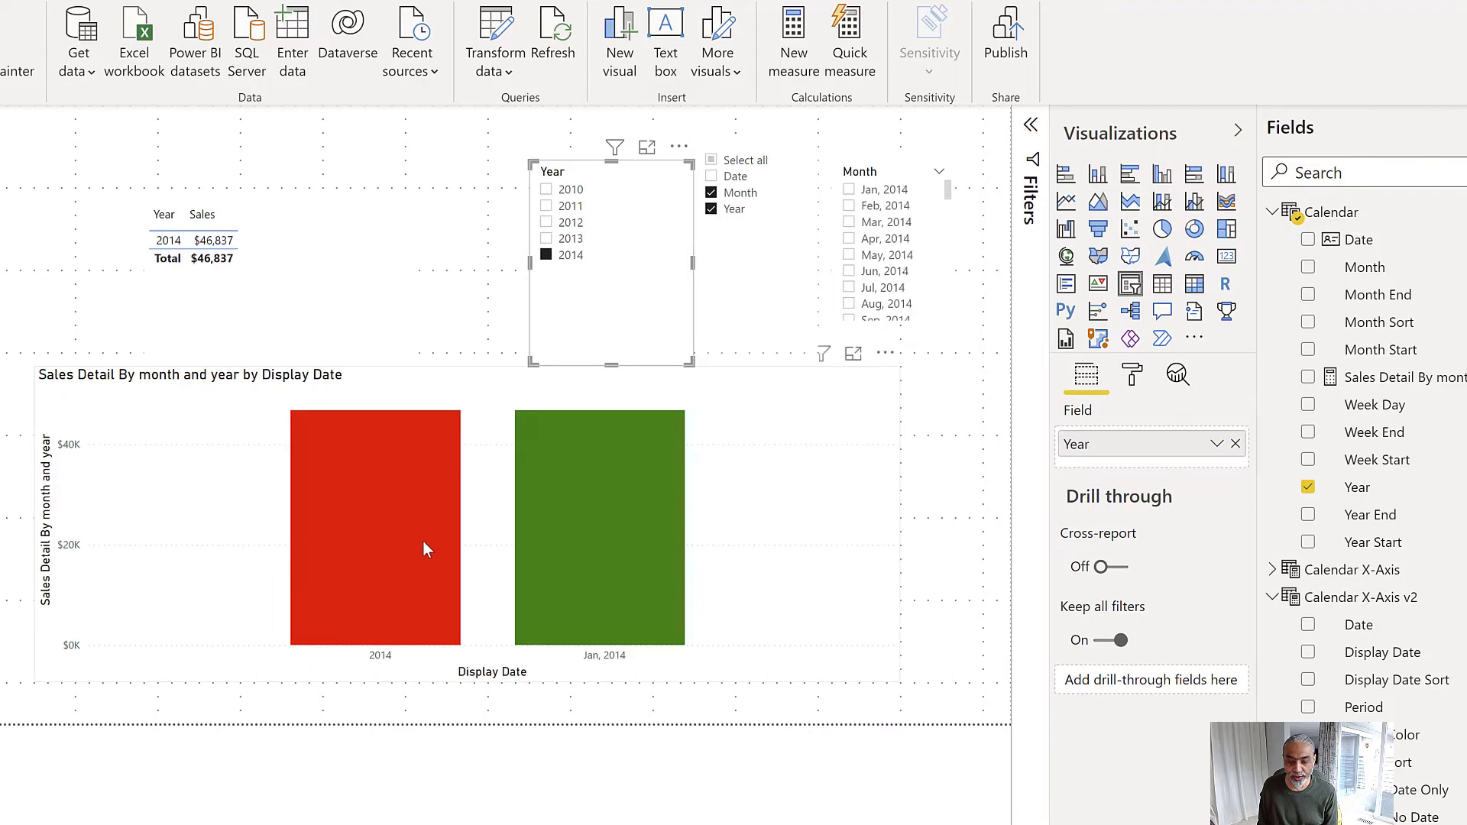
{"action": "left_click", "coordinate": [578, 242]}
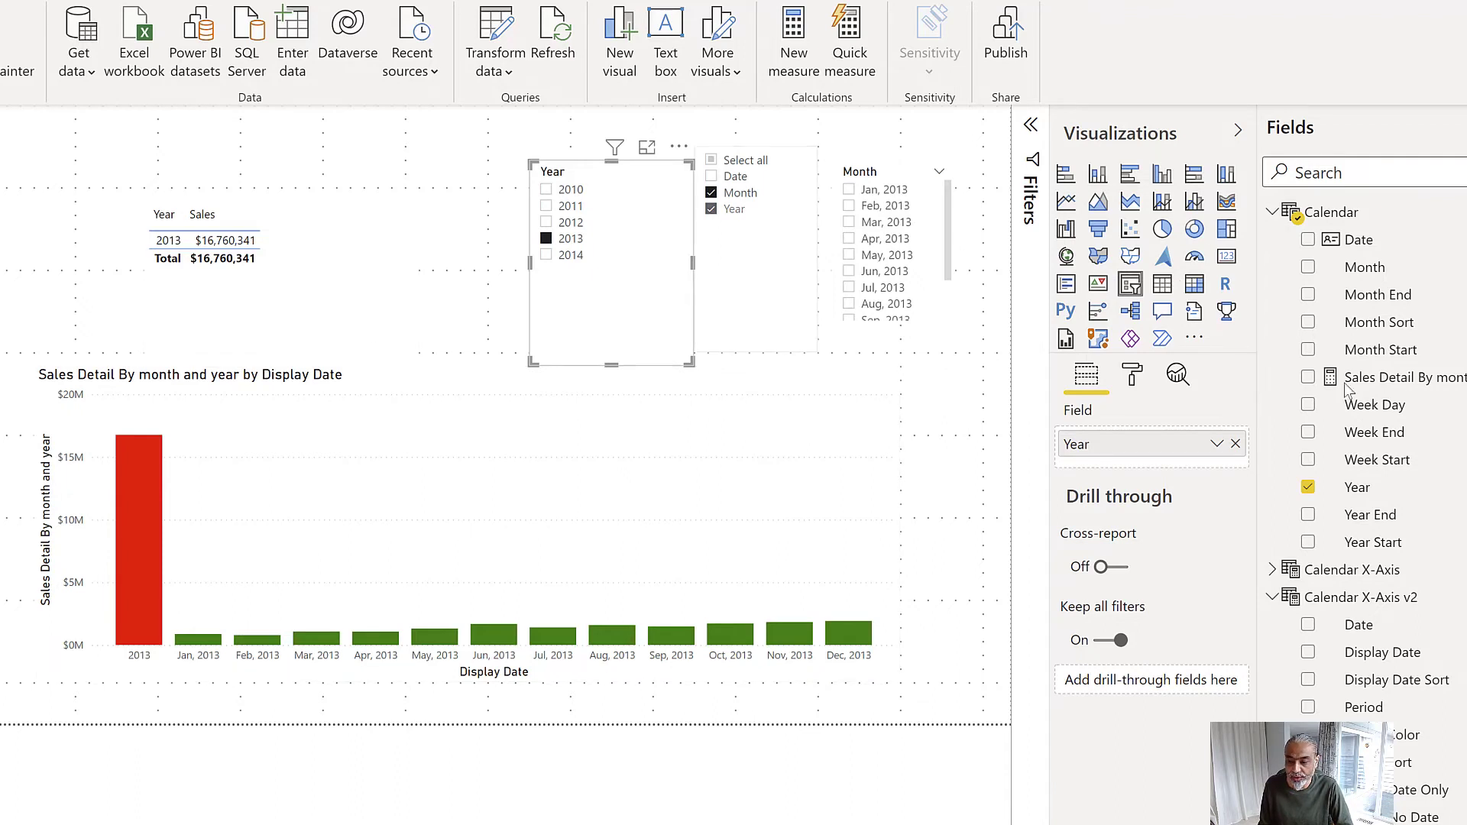
Review the Year branch of the Sales Detail By month and year measure and close the formula without changes
{"action": "left_click", "coordinate": [1406, 377]}
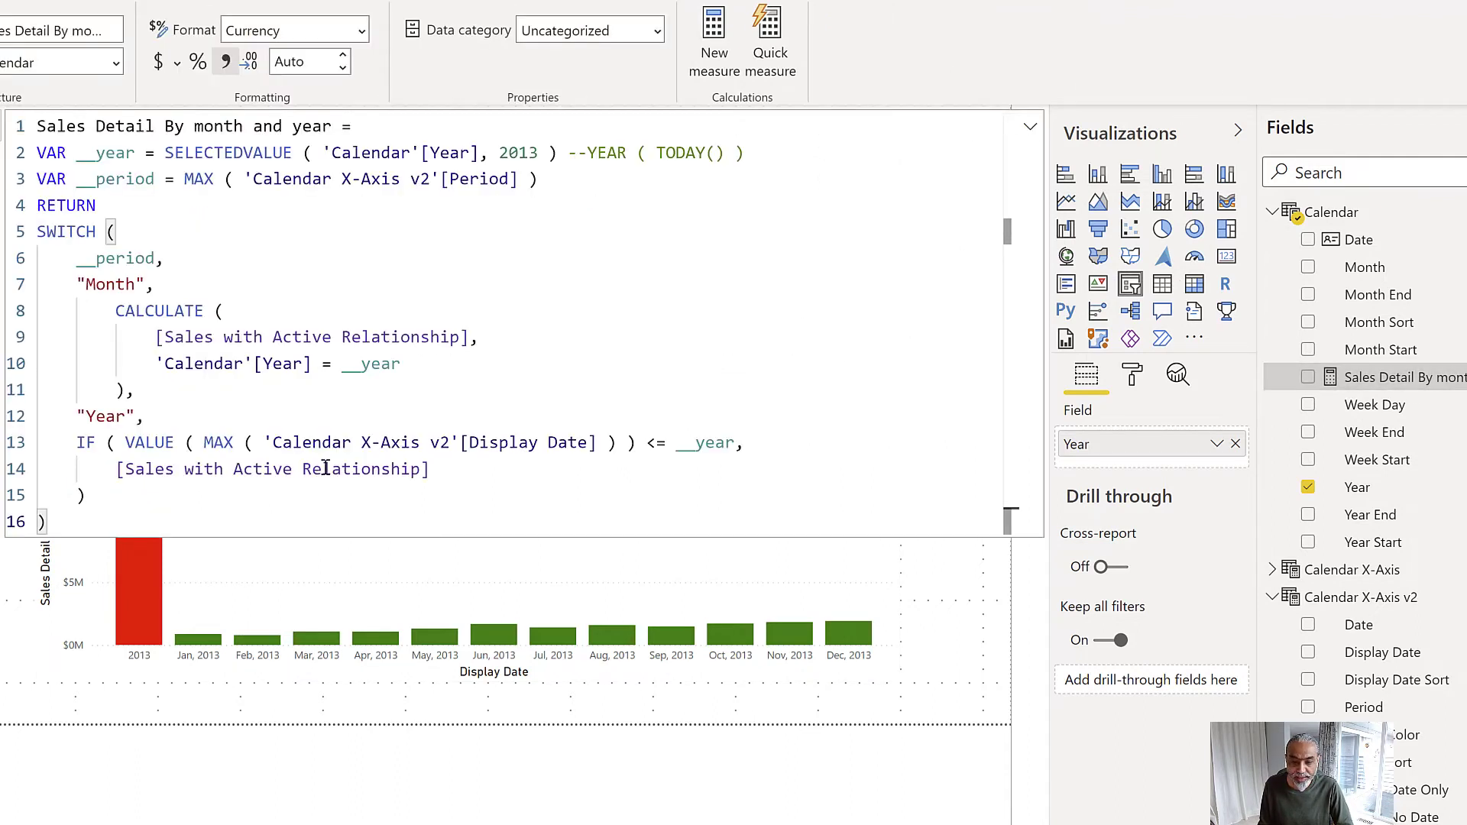
{"action": "left_click_drag", "start_coordinate": [107, 472], "coordinate": [449, 461]}
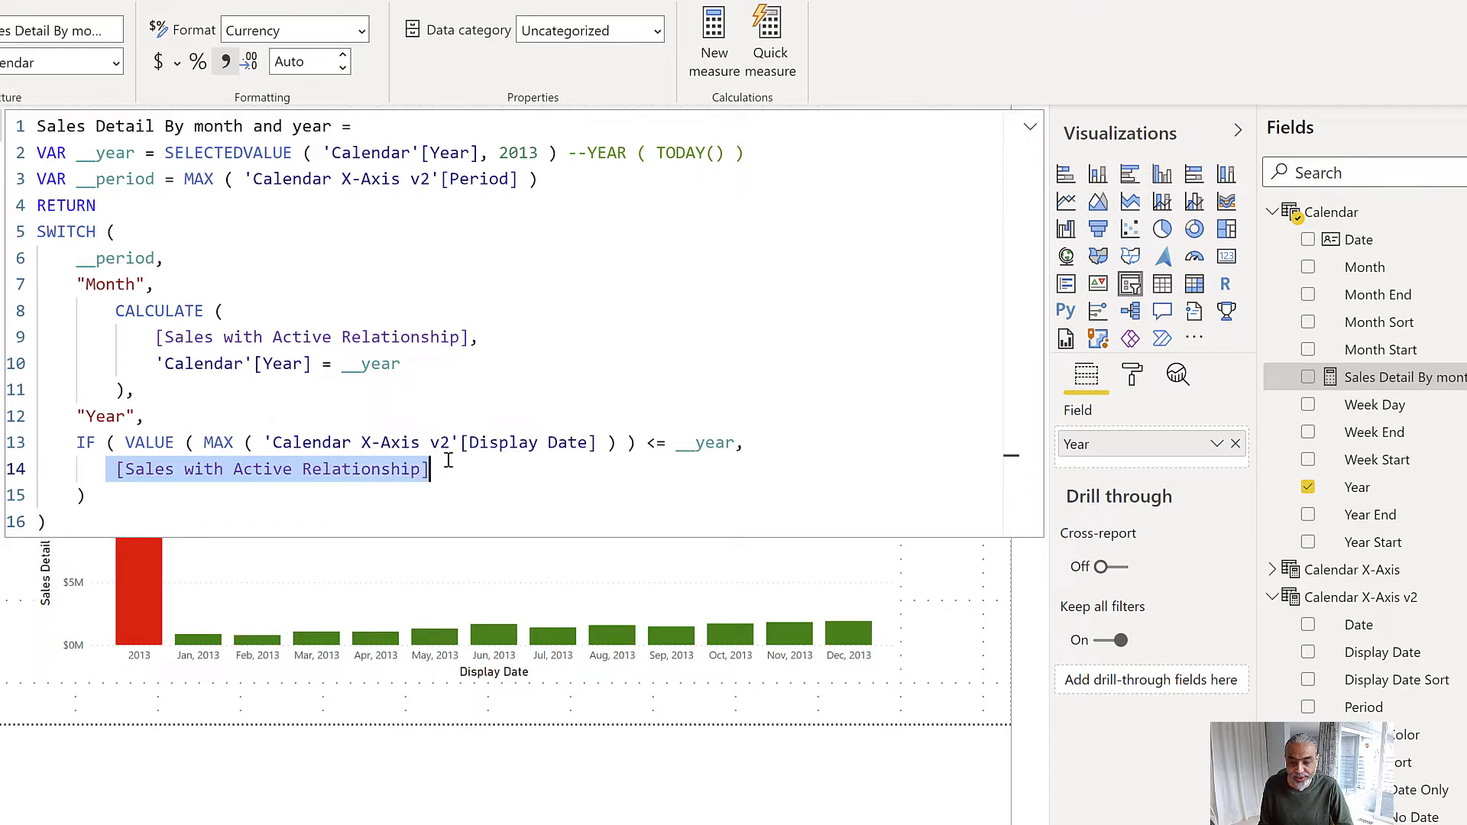
{"action": "left_click", "coordinate": [382, 469]}
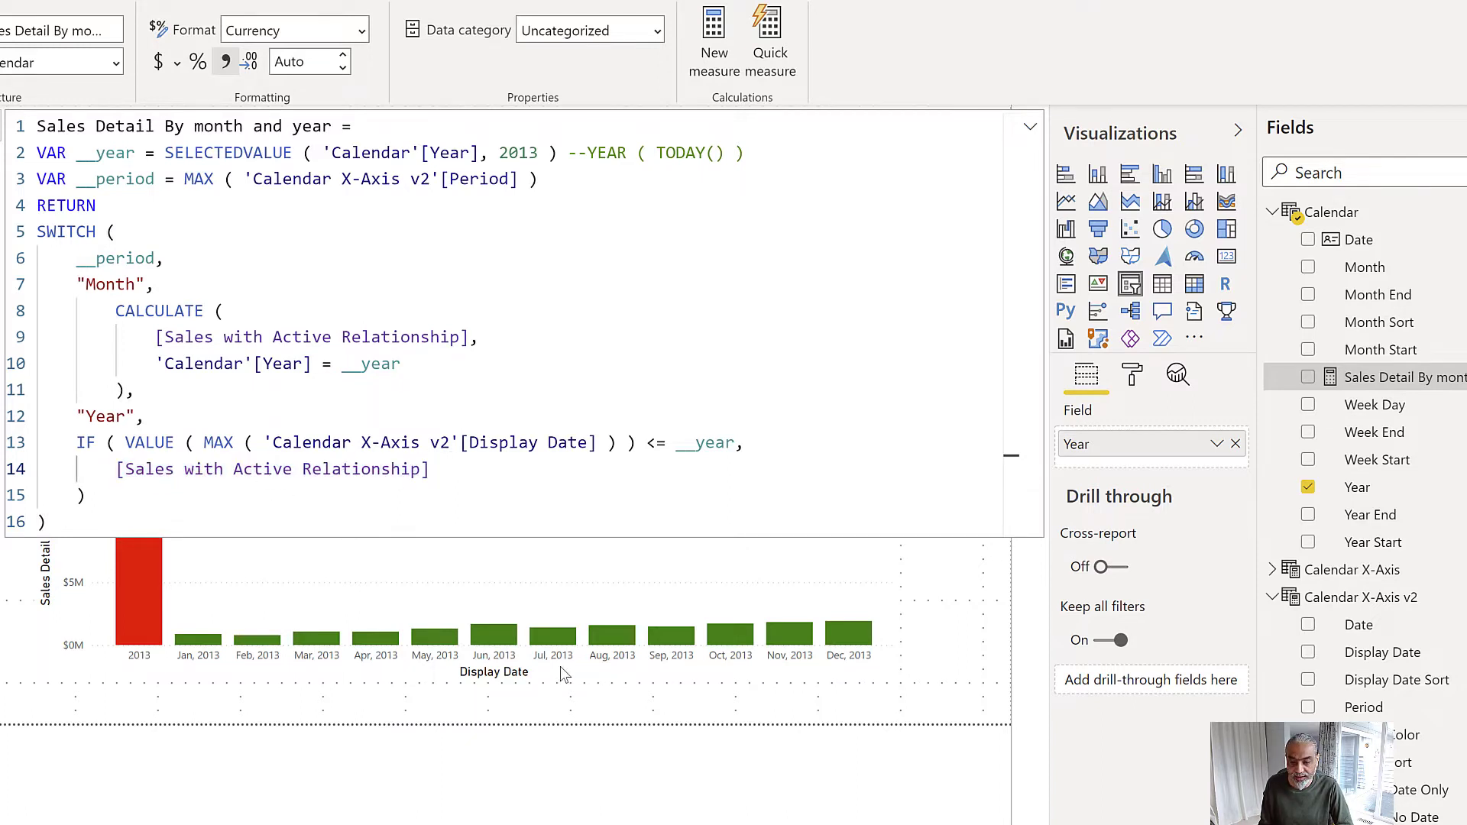
{"action": "left_click", "coordinate": [952, 579]}
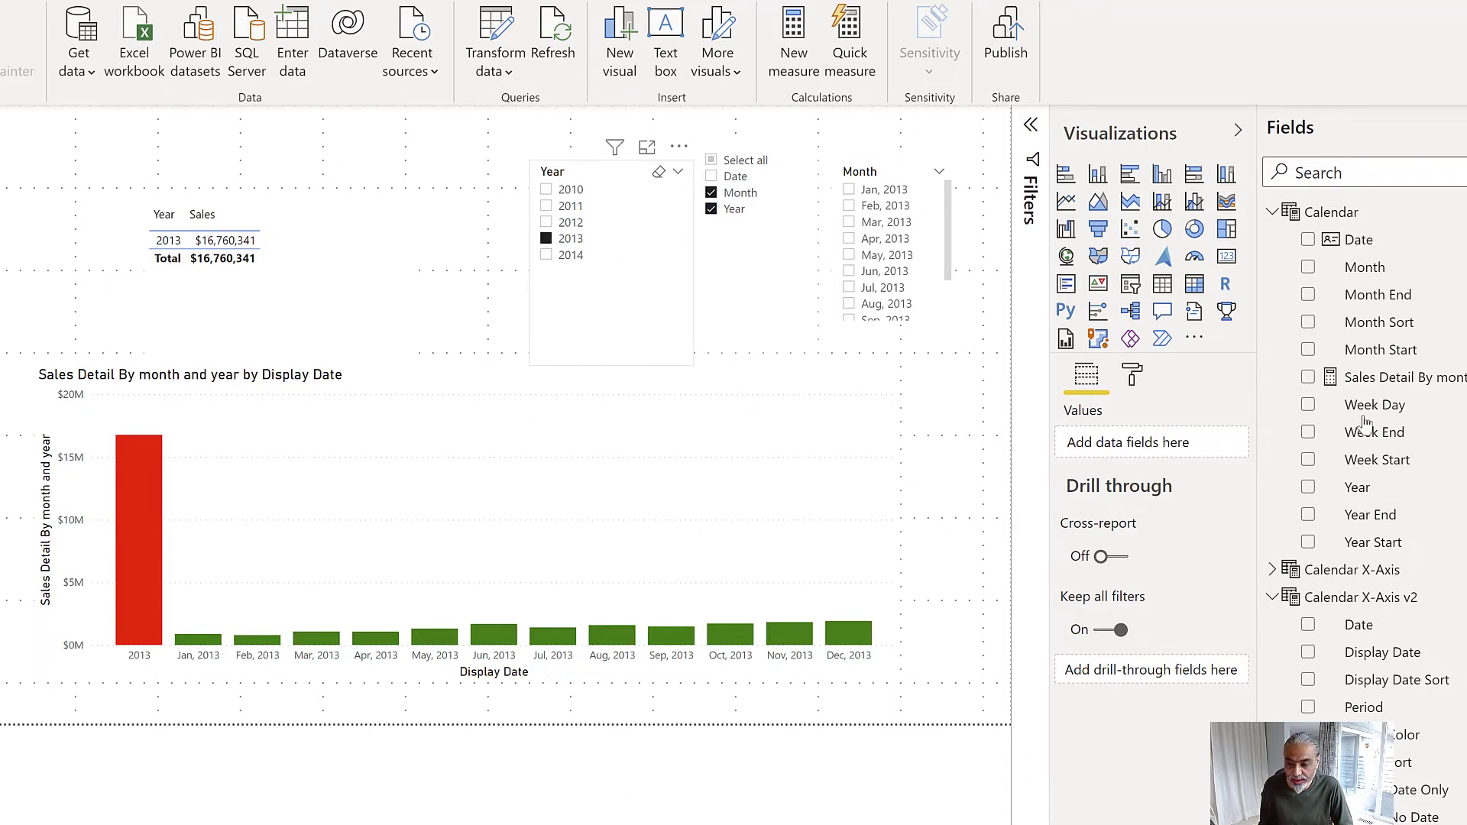
In the measure's Year branch, replace [Sales with Active Relationship] with a CALCULATE function that has [Sales] as its expression
{"action": "left_click", "coordinate": [1387, 379]}
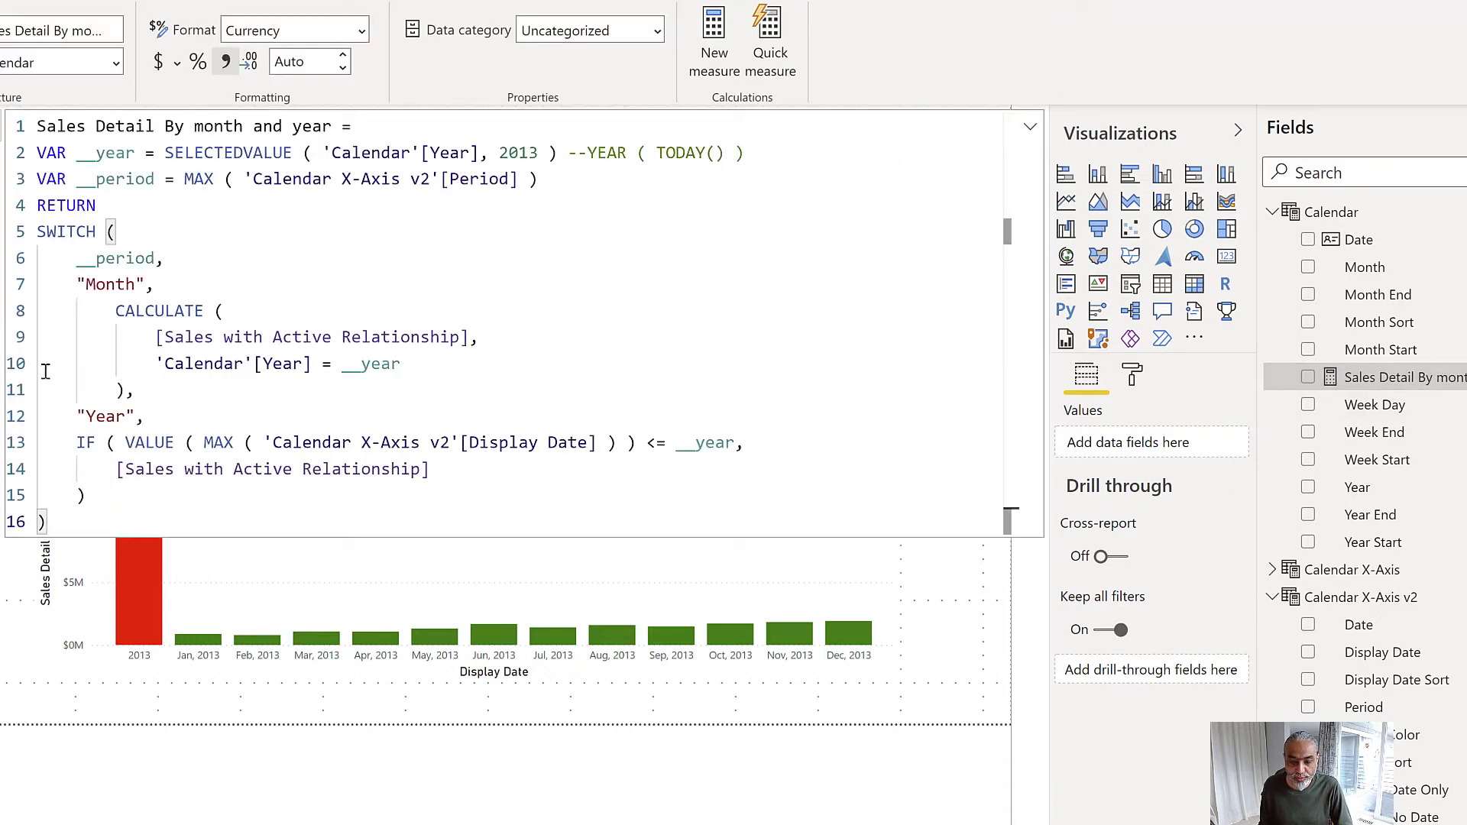
{"action": "left_click_drag", "start_coordinate": [120, 471], "coordinate": [442, 474]}
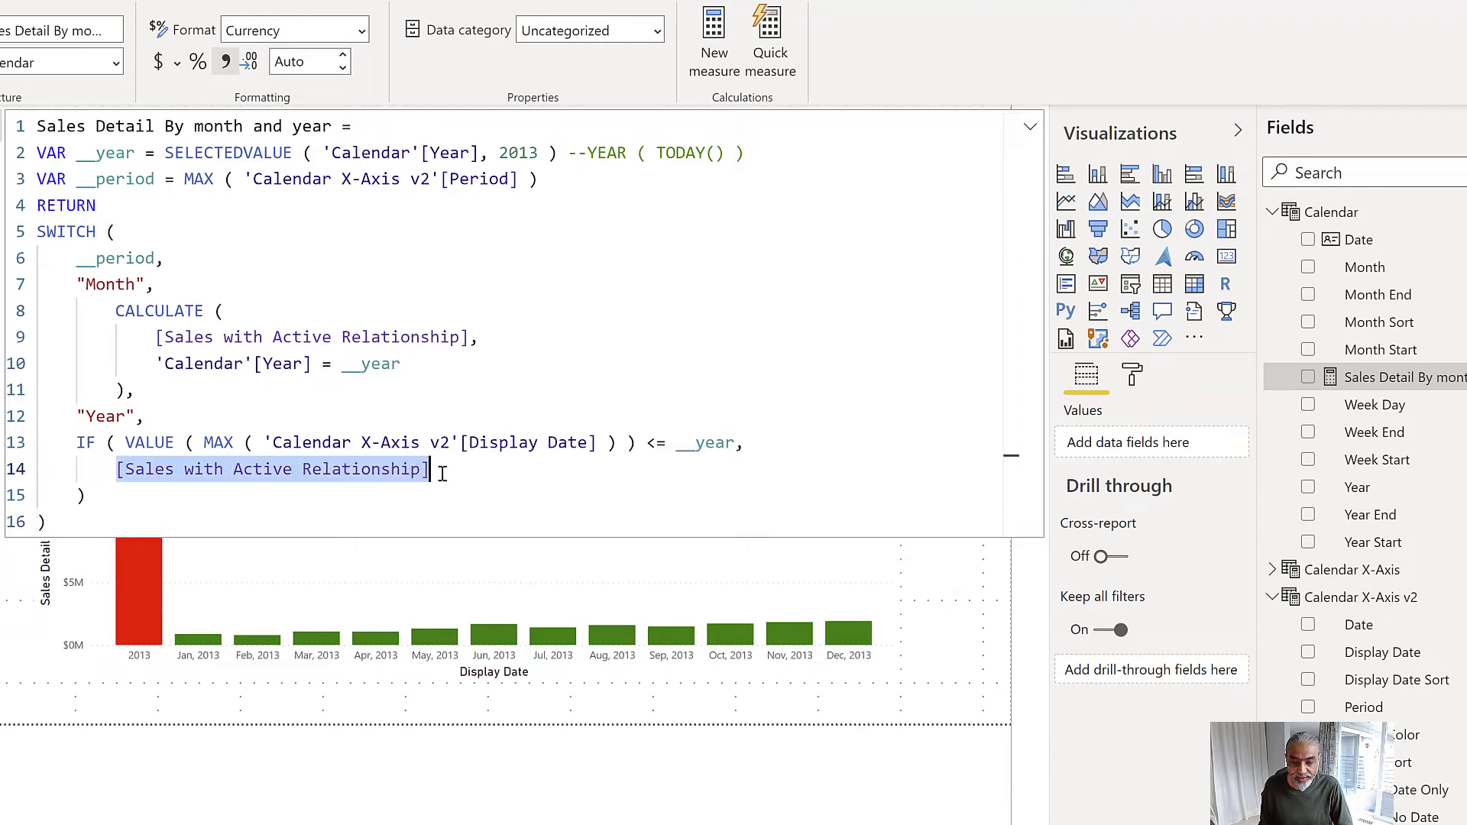
{"action": "type", "text": "CALCULT"}
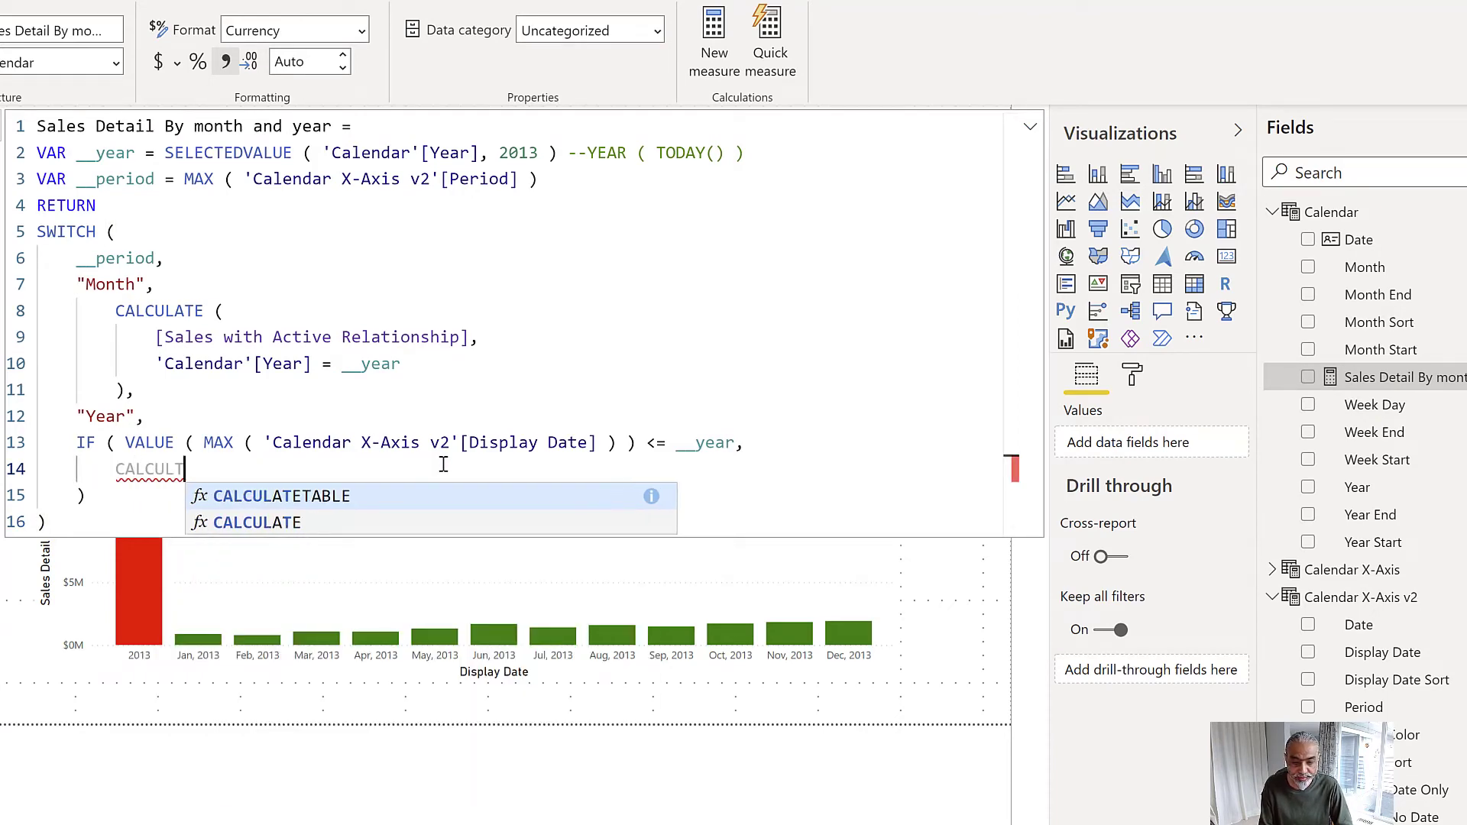
{"action": "key", "text": "BackSpace"}
{"action": "type", "text": "ATE ("}
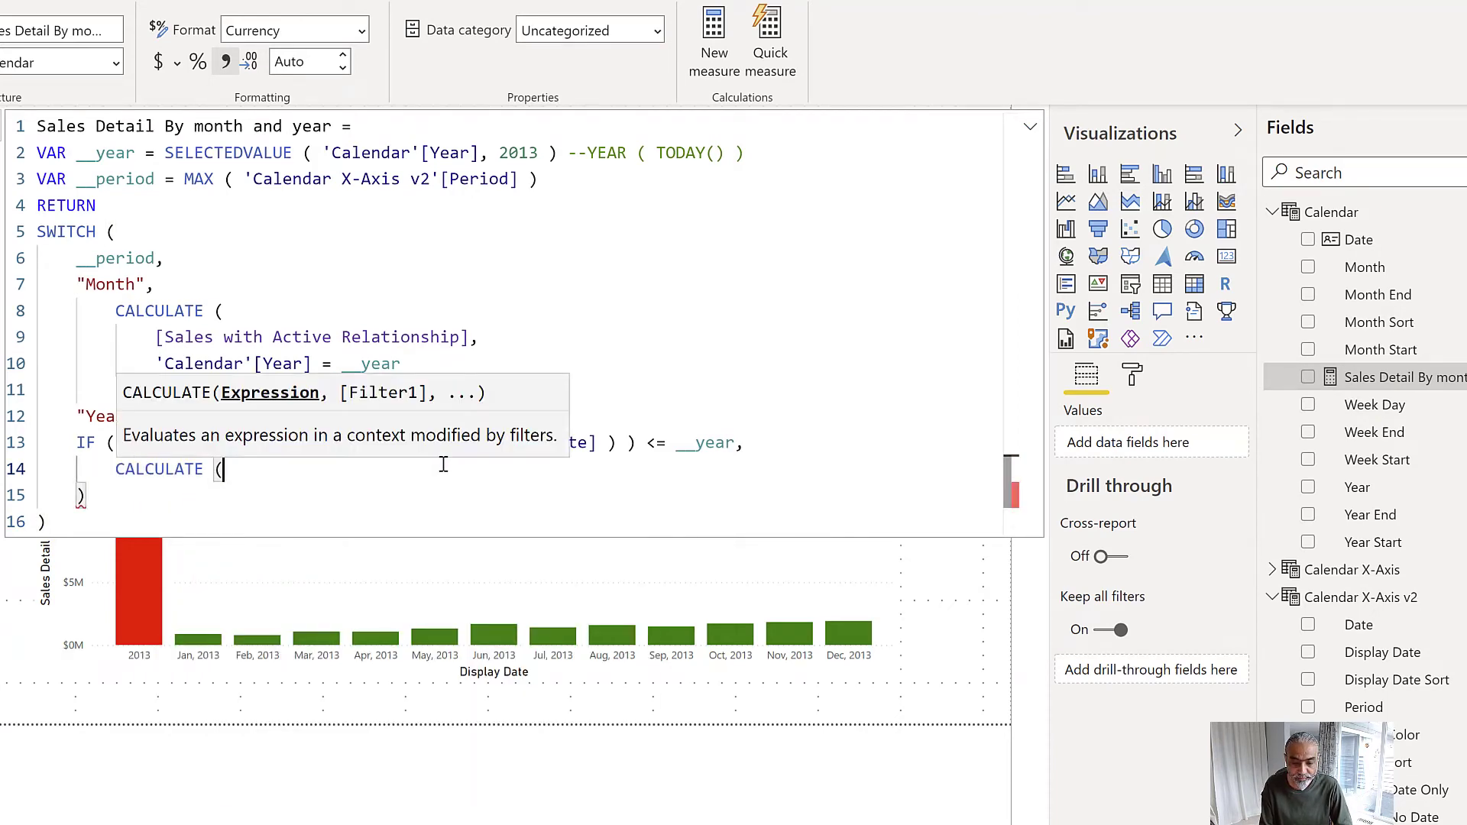
{"action": "key", "text": "Return"}
{"action": "type", "text": "[Sale"}
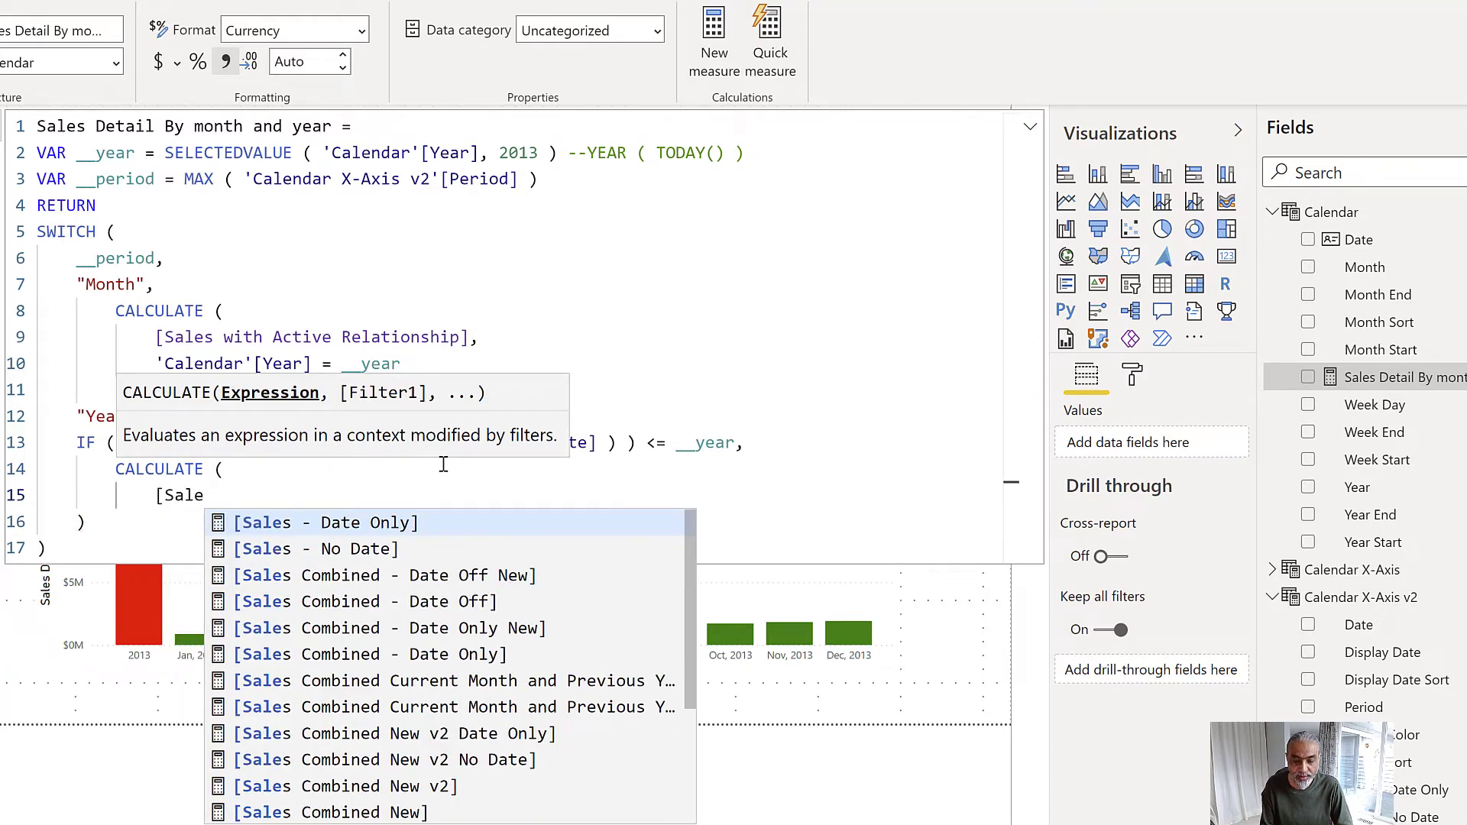
{"action": "type", "text": "s],"}
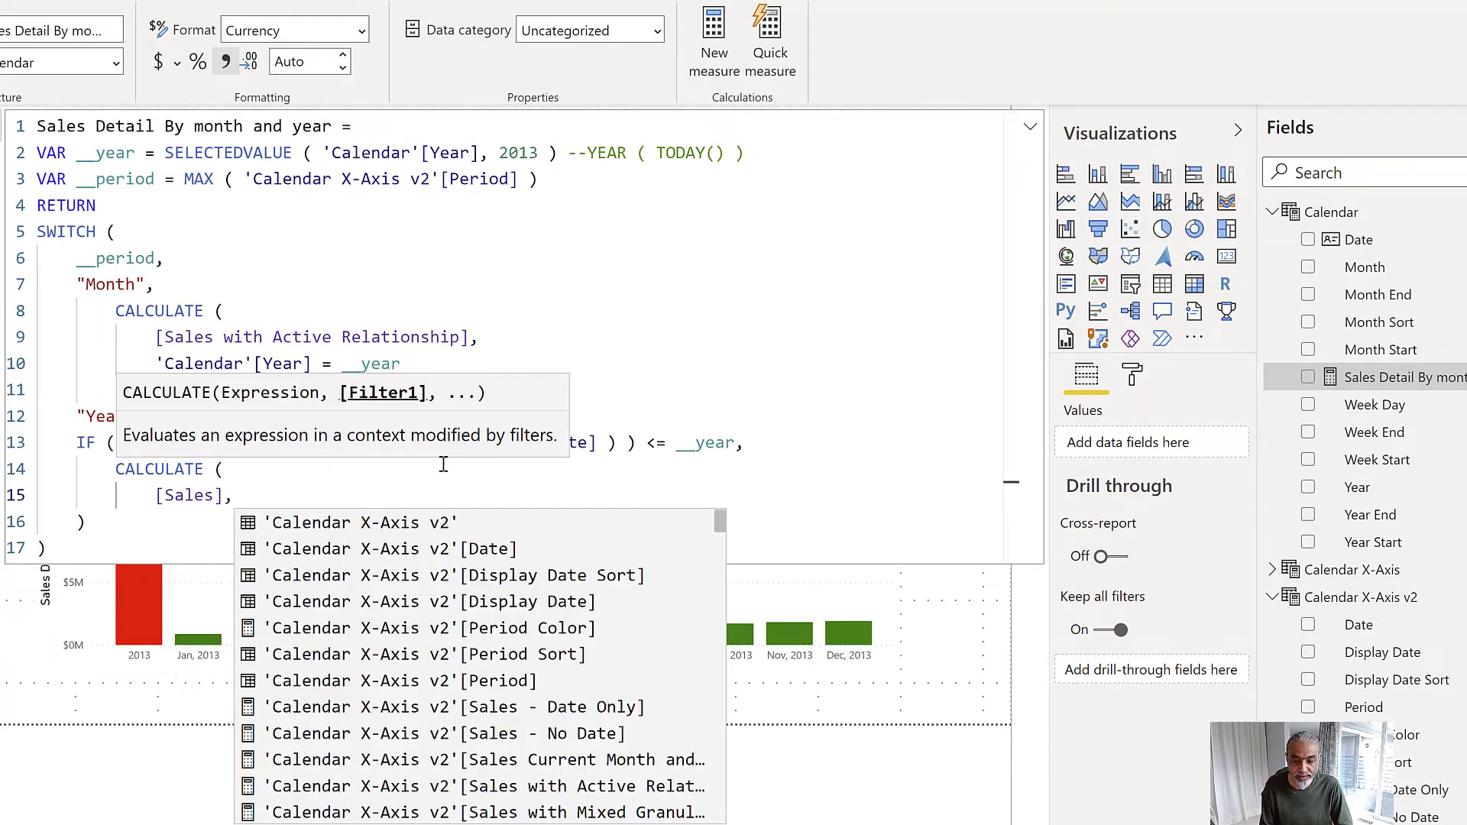
Add a TREATAS filter to the Year branch's CALCULATE, with VALUES ('Calendar X-Axis v2'[Date] ) as its first argument
{"action": "key", "text": "Return"}
{"action": "type", "text": "TREATAS ("}
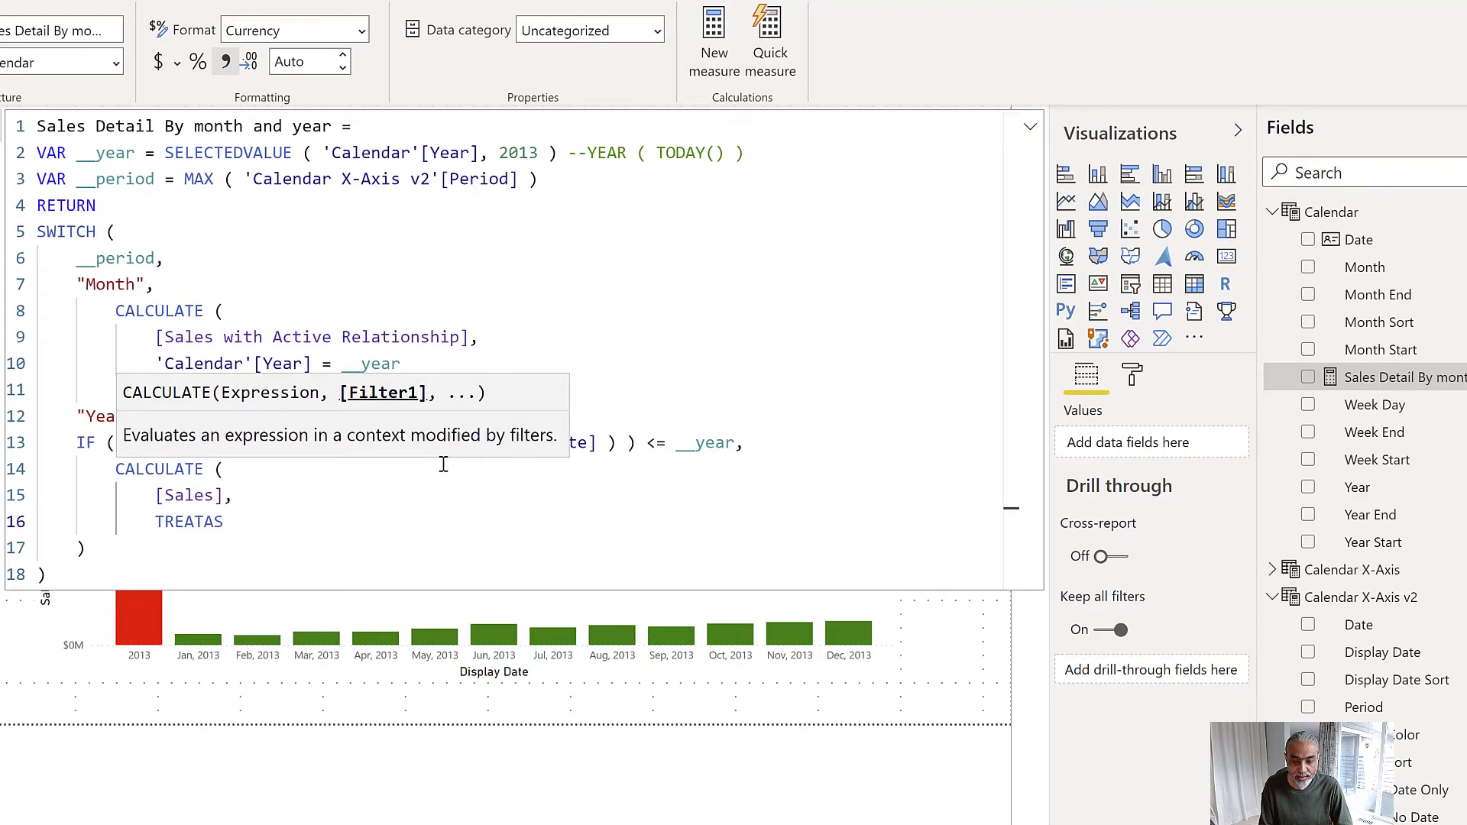
{"action": "key", "text": "Return"}
{"action": "type", "text": "VALUES ( V2"}
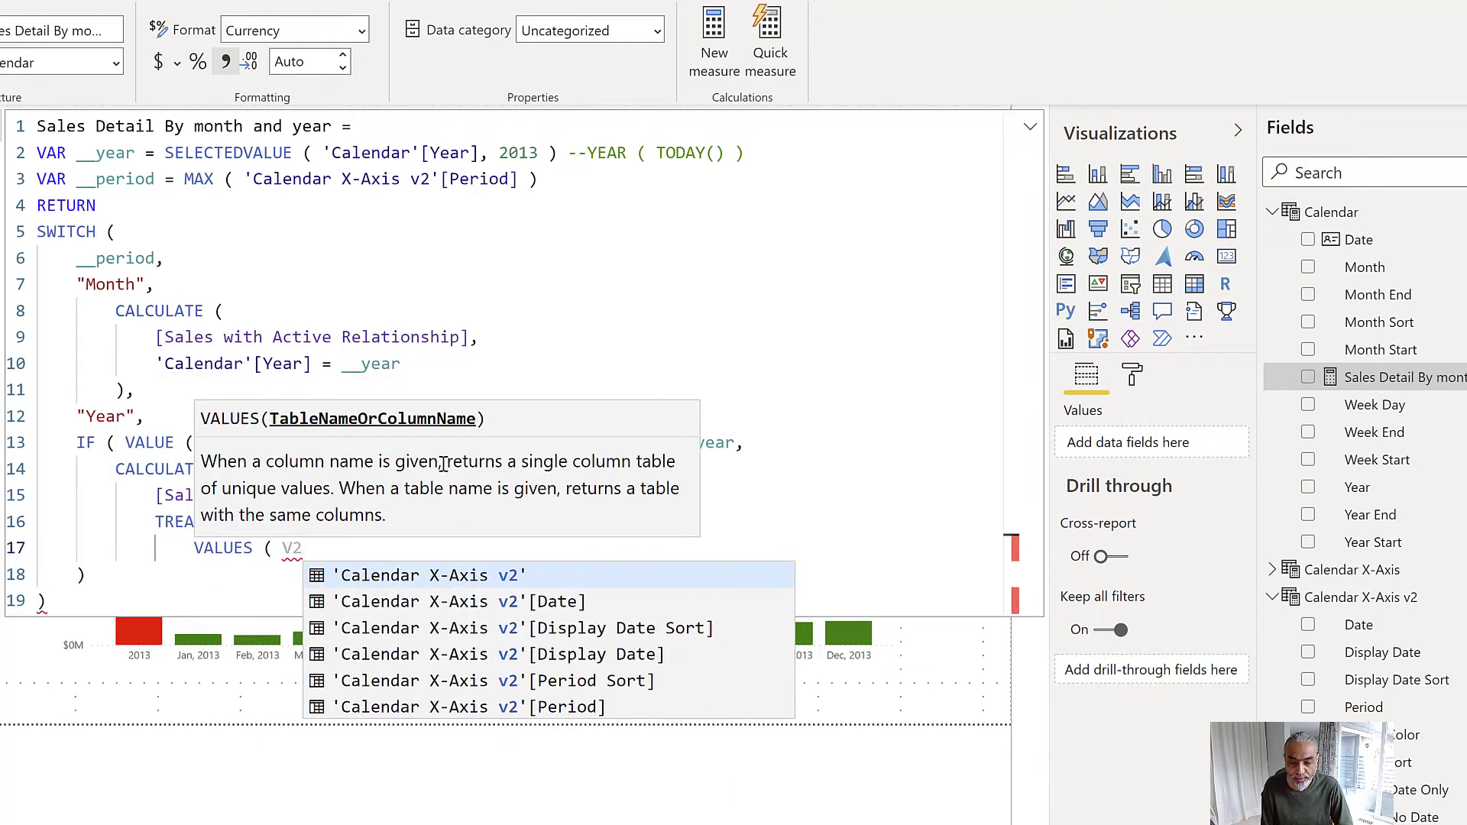
{"action": "key", "text": "Down"}
{"action": "key", "text": "Tab"}
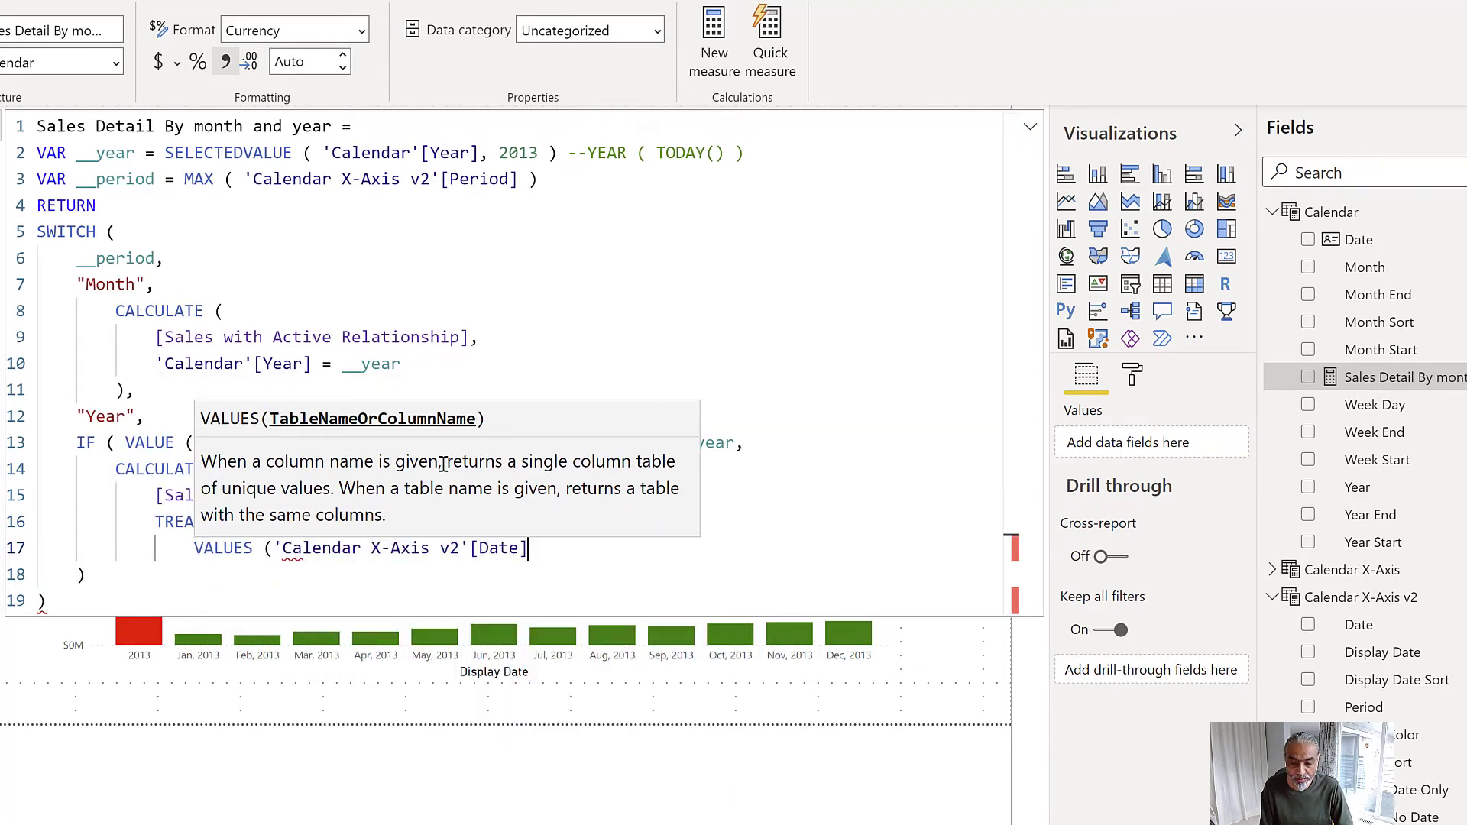
{"action": "type", "text": "),"}
{"action": "key", "text": "shift+Return"}
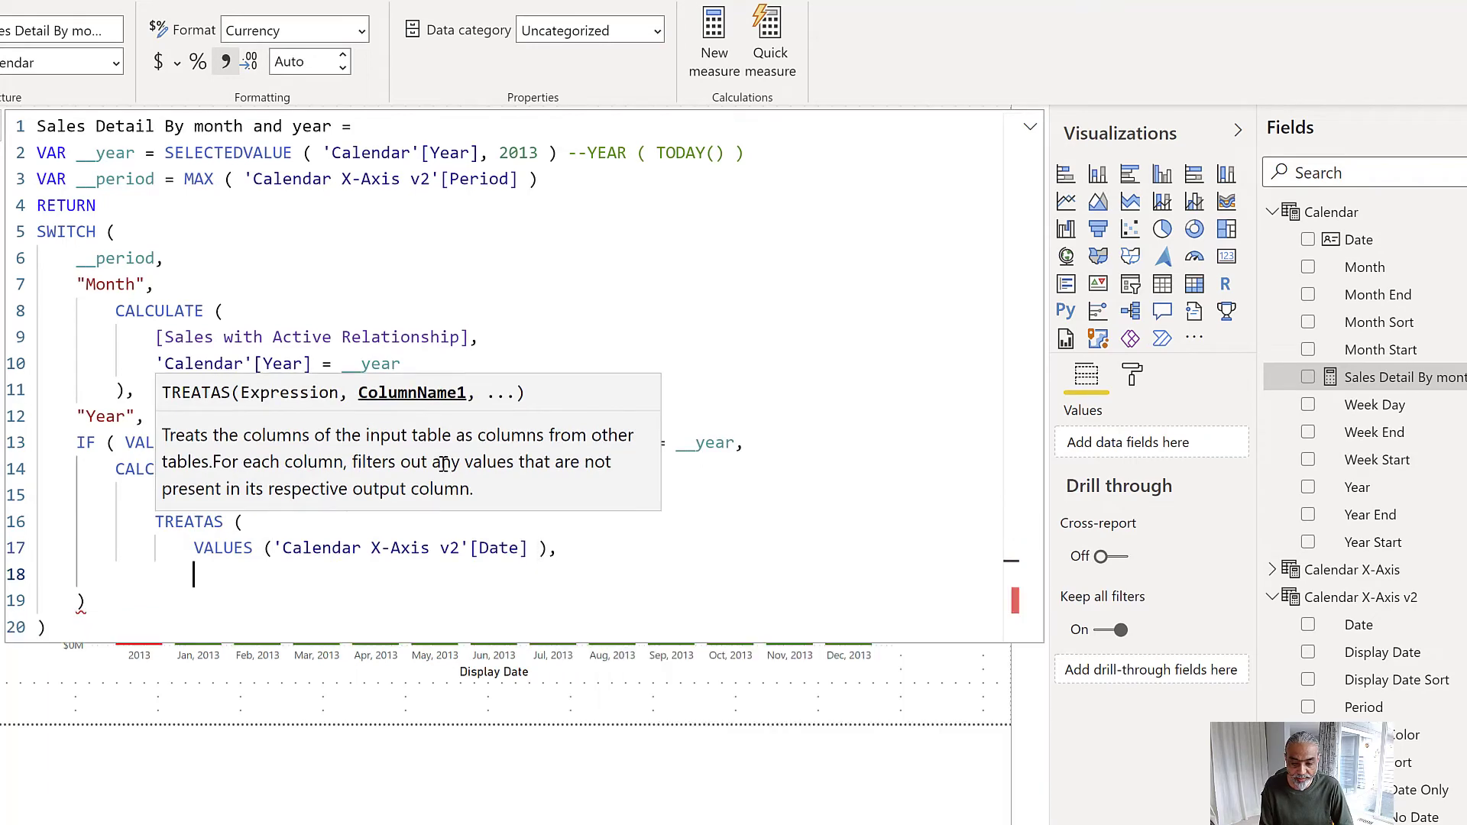
Give TREATAS the target column 'Calendar'[Date], close TREATAS and CALCULATE on their own lines and commit the measure
{"action": "type", "text": "C"}
{"action": "key", "text": "BackSpace"}
{"action": "type", "text": "'Cal"}
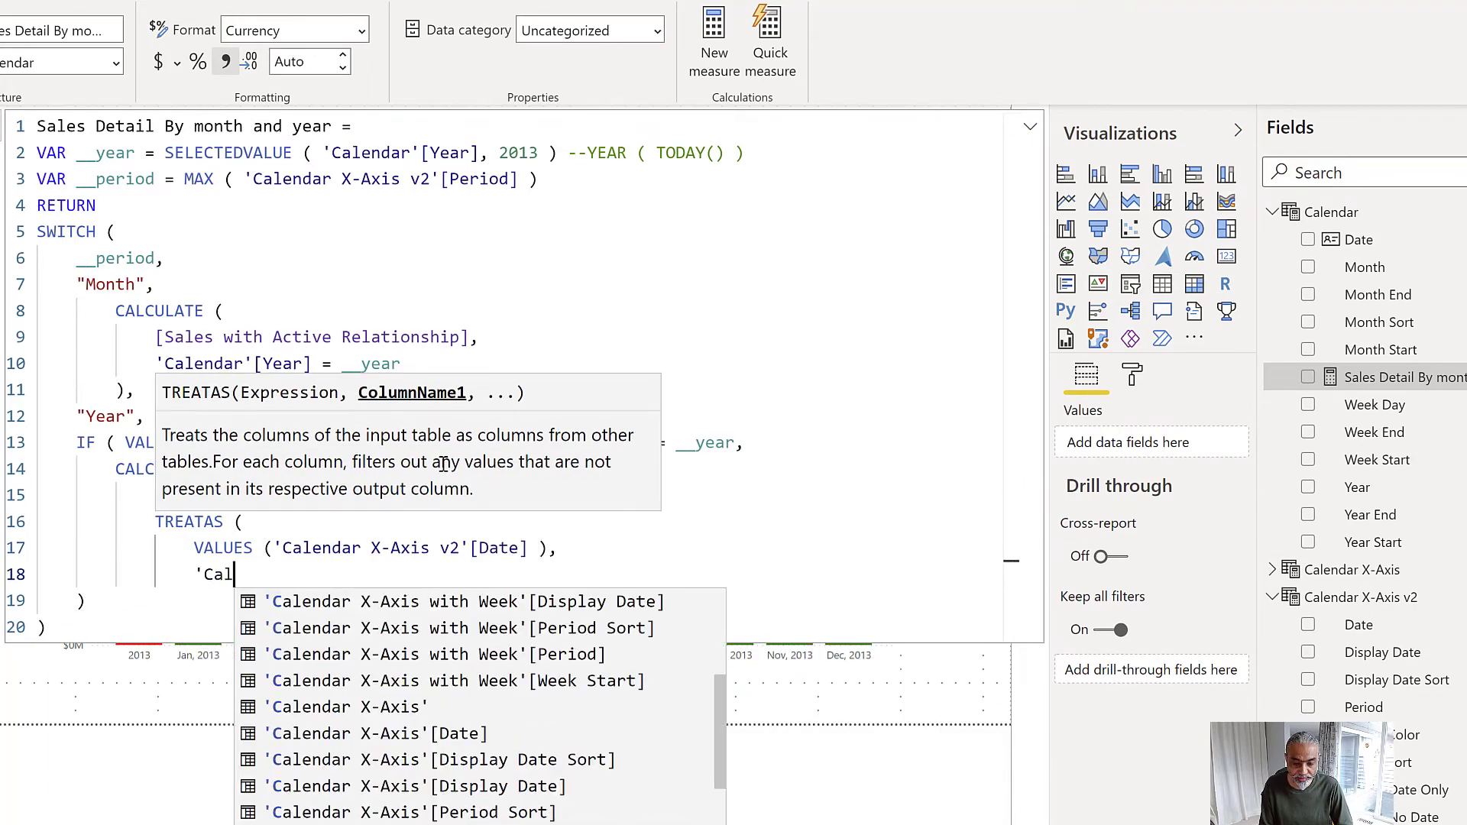
{"action": "type", "text": "endar'[Date"}
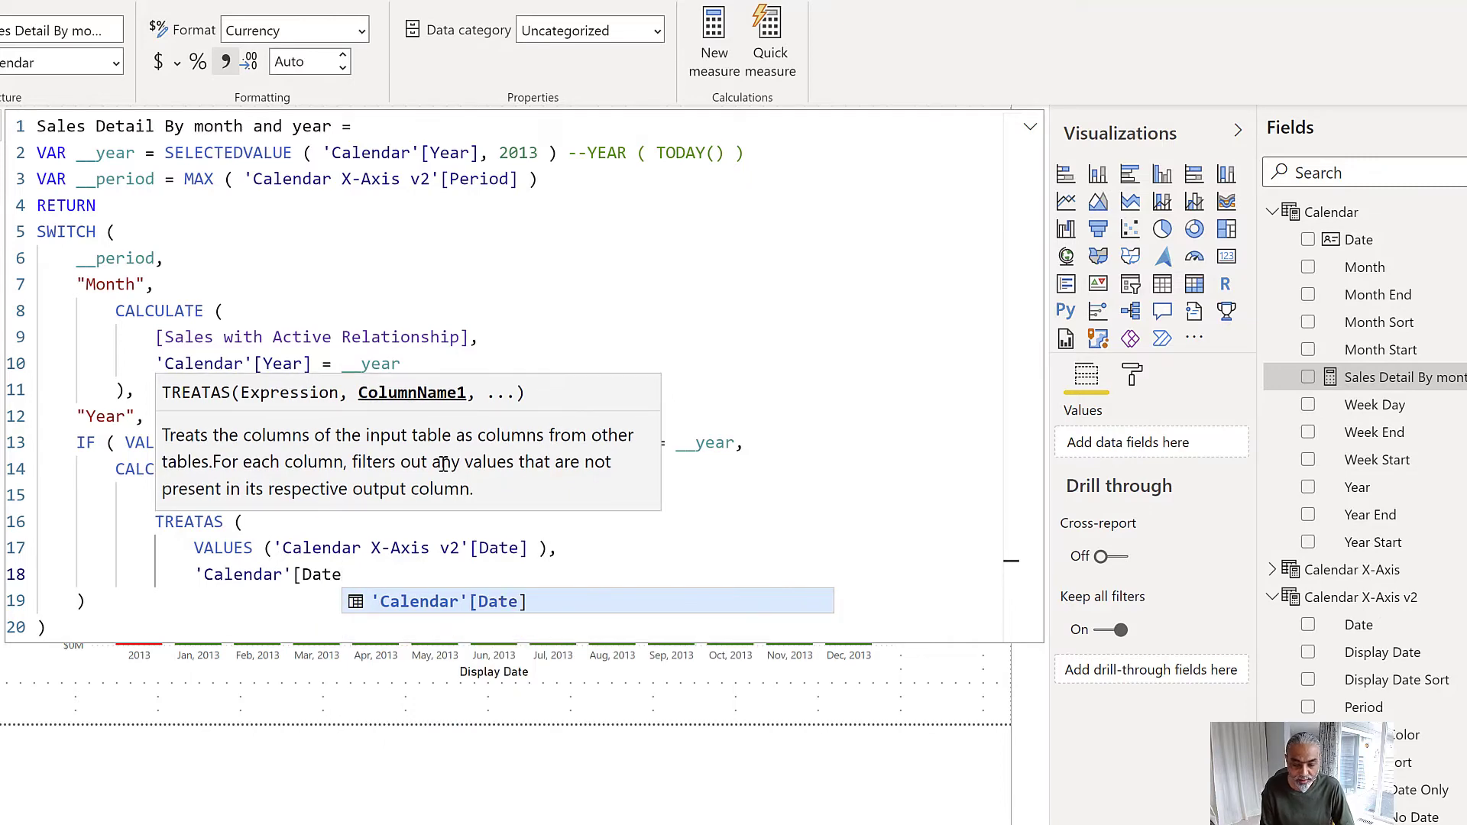
{"action": "key", "text": "Tab"}
{"action": "key", "text": "shift+Return"}
{"action": "type", "text": ")"}
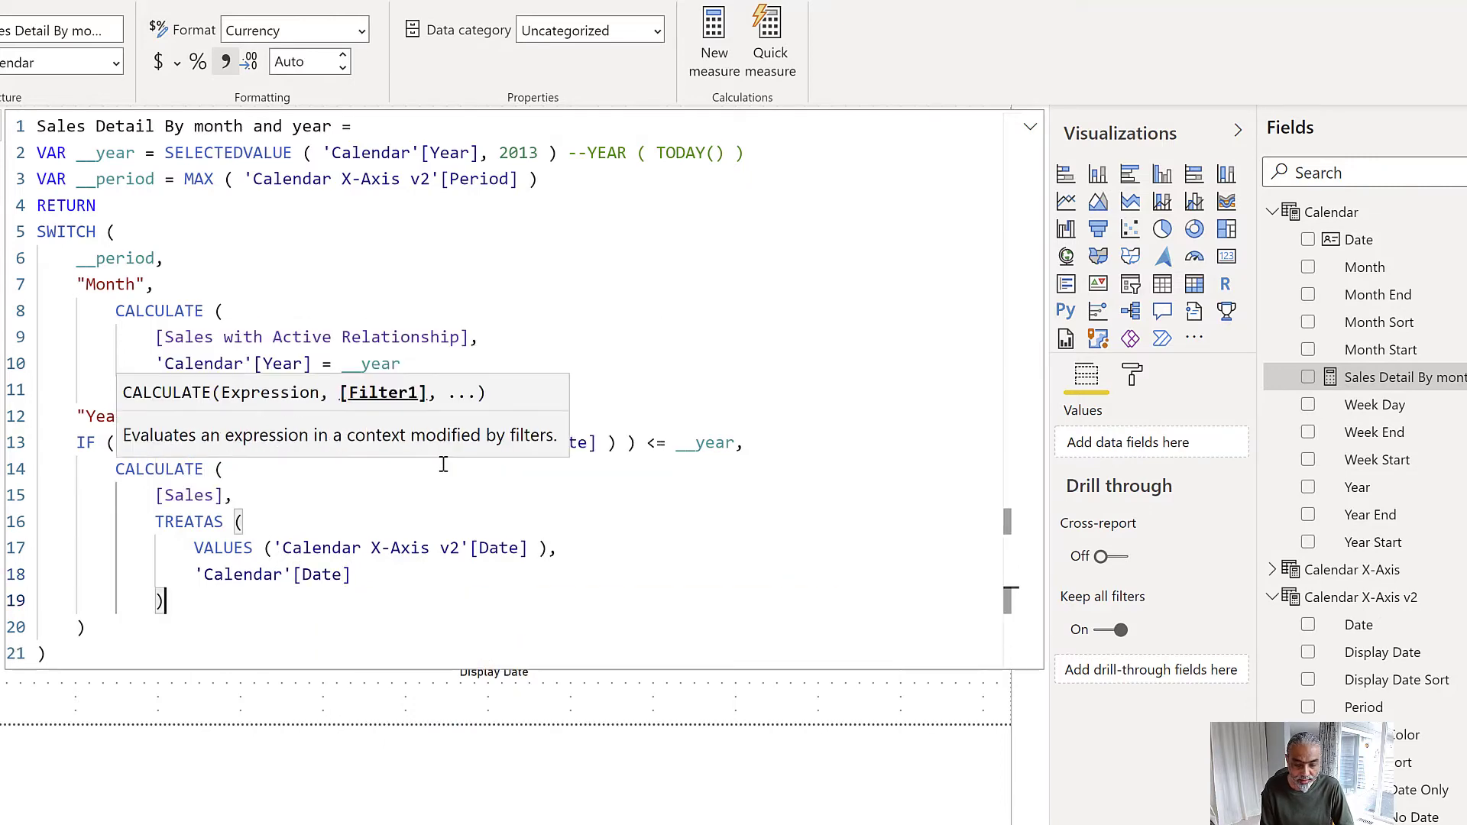
{"action": "key", "text": "shift+Return"}
{"action": "type", "text": ")"}
{"action": "key", "text": "Down"}
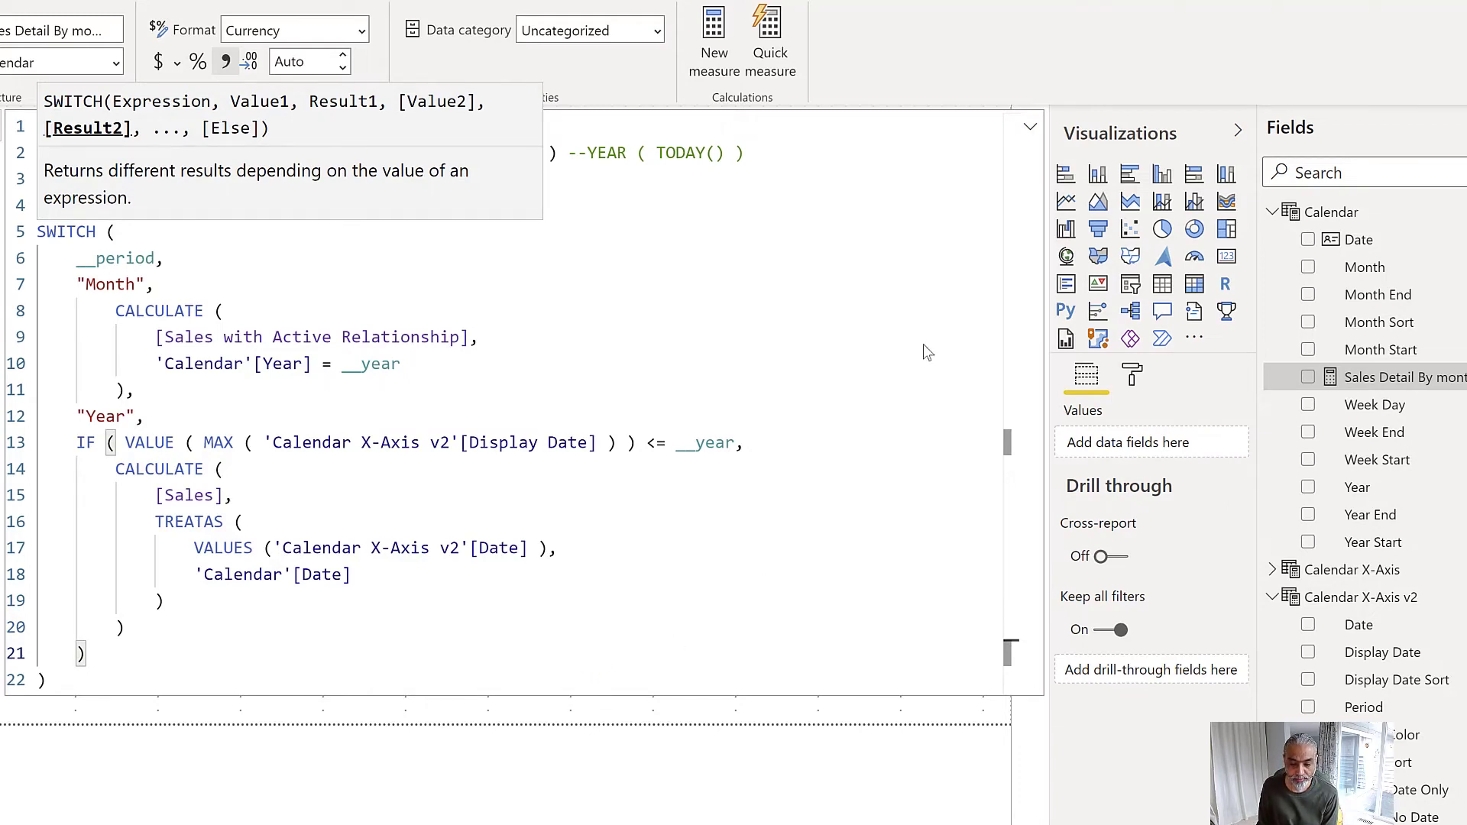
{"action": "left_click", "coordinate": [955, 683]}
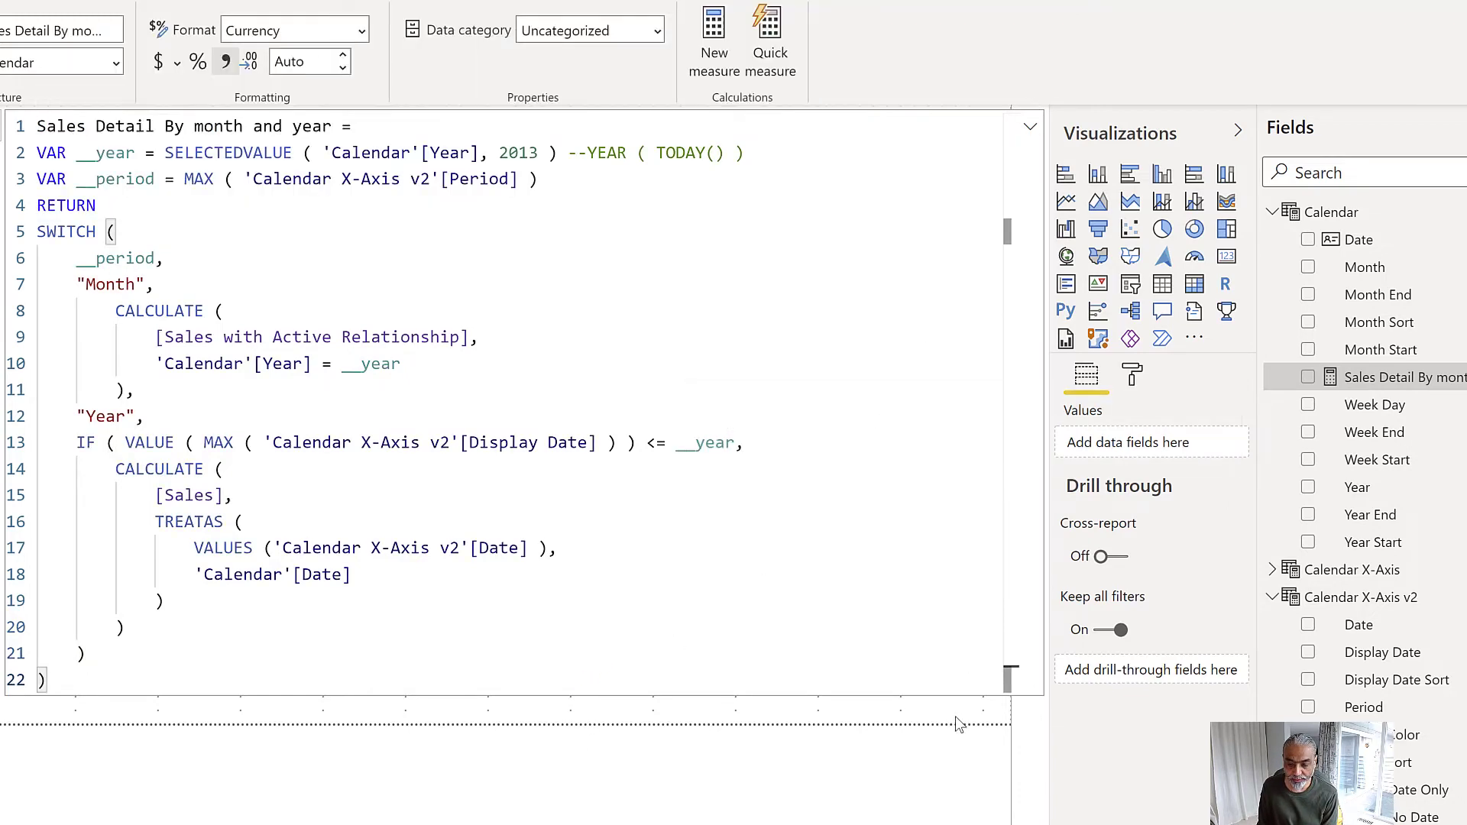
{"action": "left_click", "coordinate": [955, 717]}
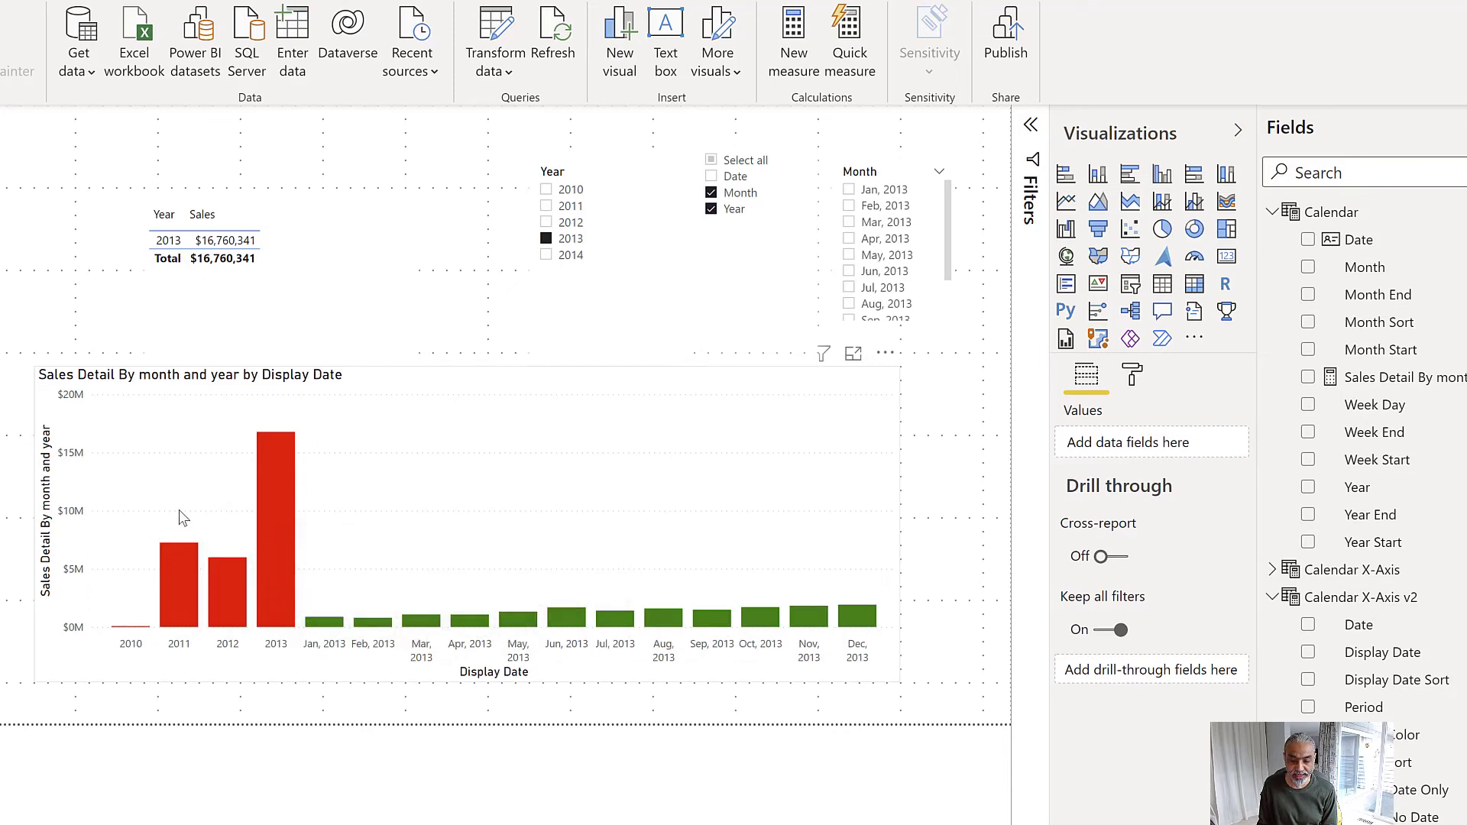
Check the revised measure in the chart for the years 2012 and 2014, and clear the Year slicer
{"action": "left_click", "coordinate": [563, 226]}
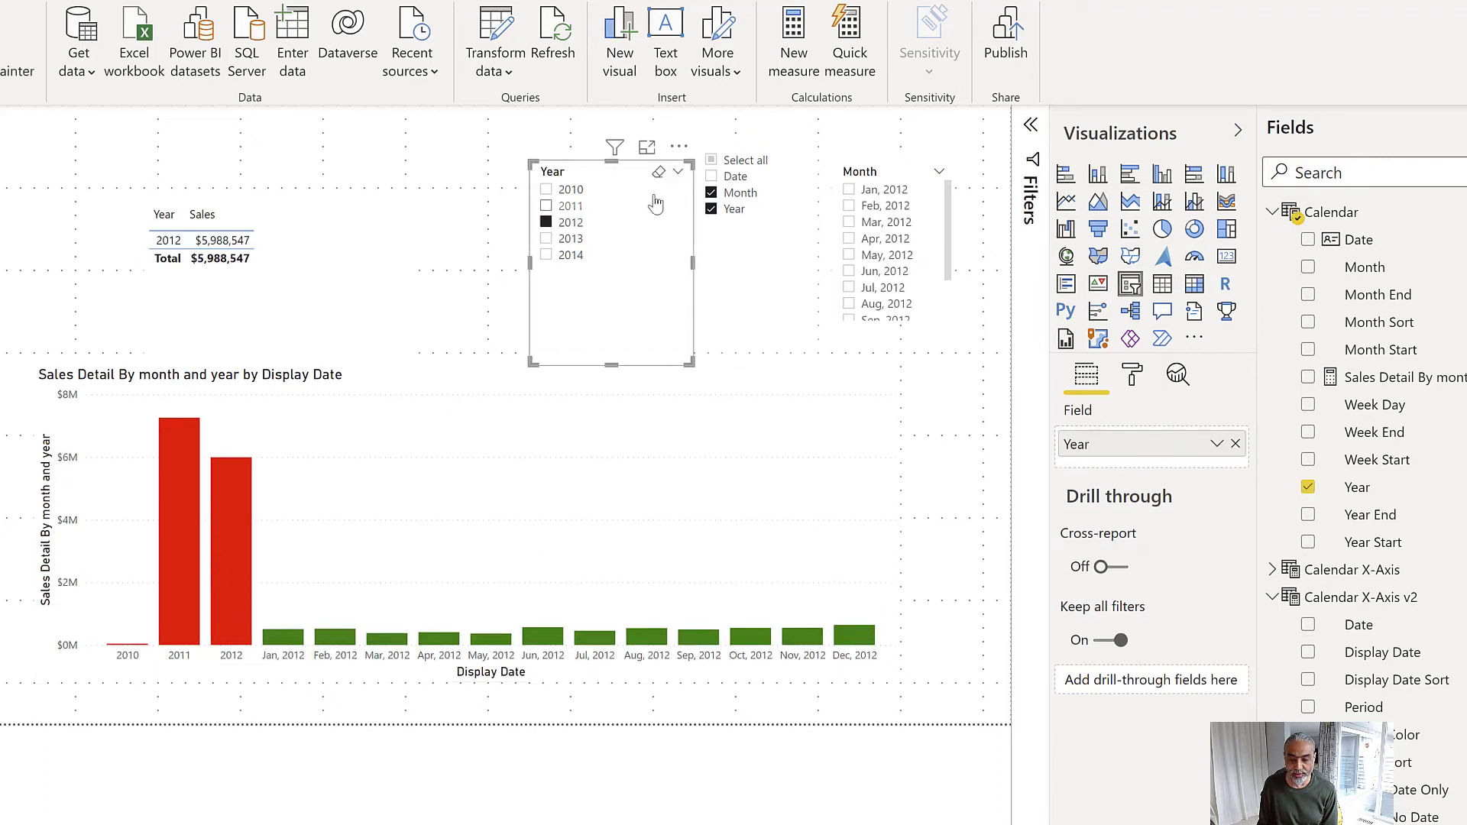
{"action": "left_click", "coordinate": [574, 265]}
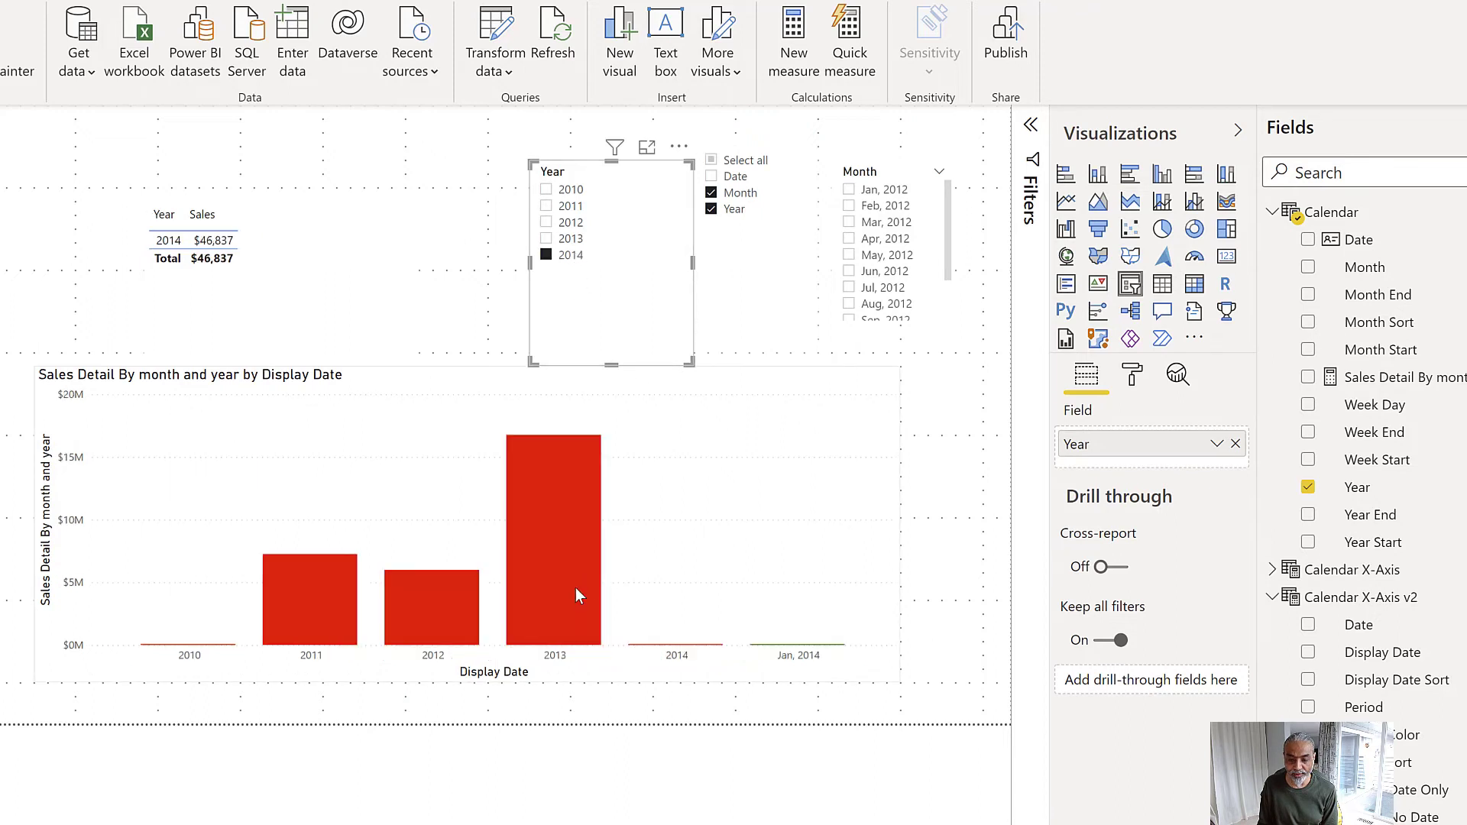
{"action": "left_click", "coordinate": [566, 262]}
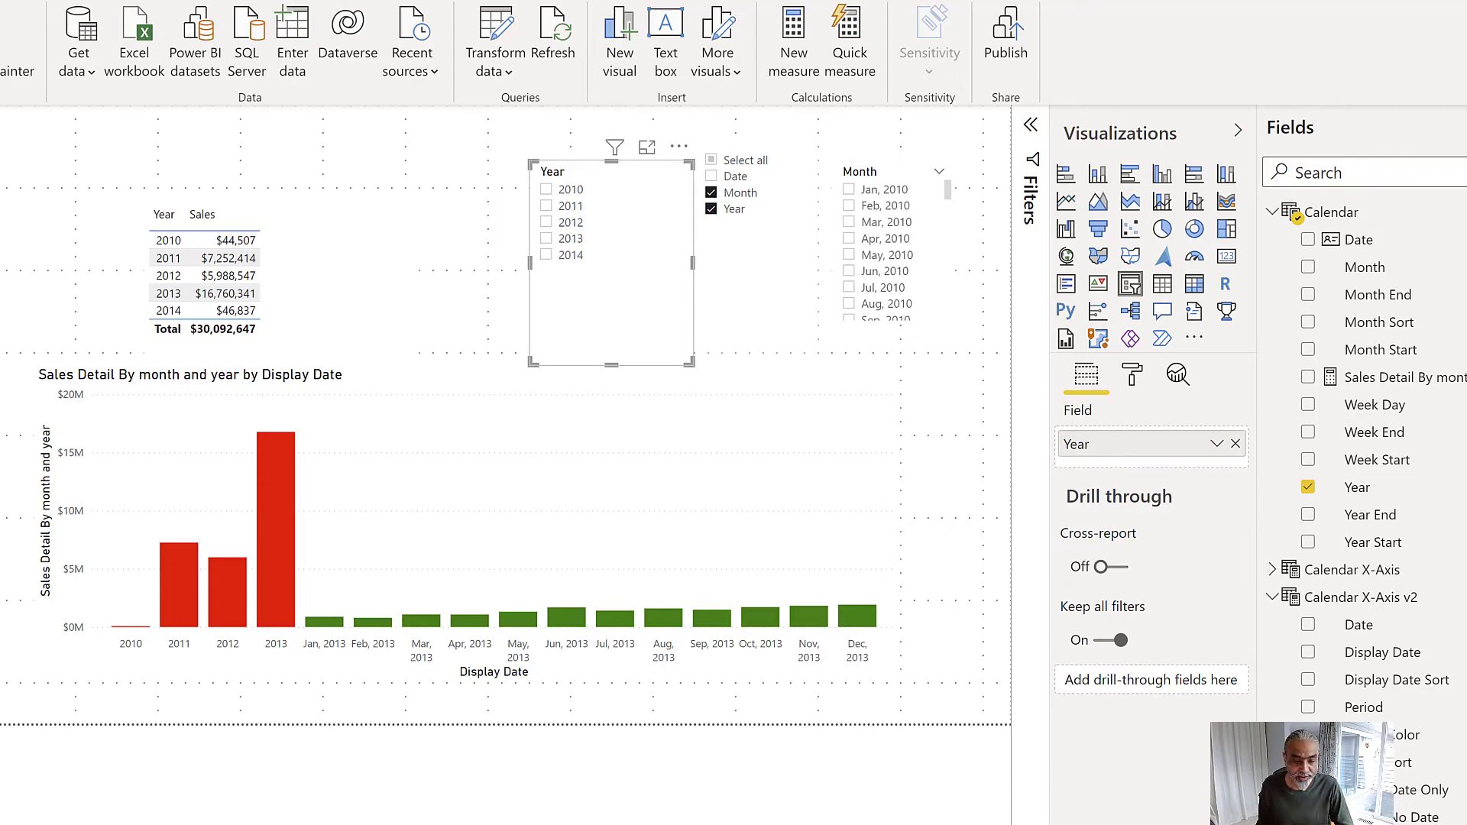
Make the relationship between Calendar X-Axis v2 and Calendar active in the data model and return to the report
{"action": "left_click", "coordinate": [1, 190]}
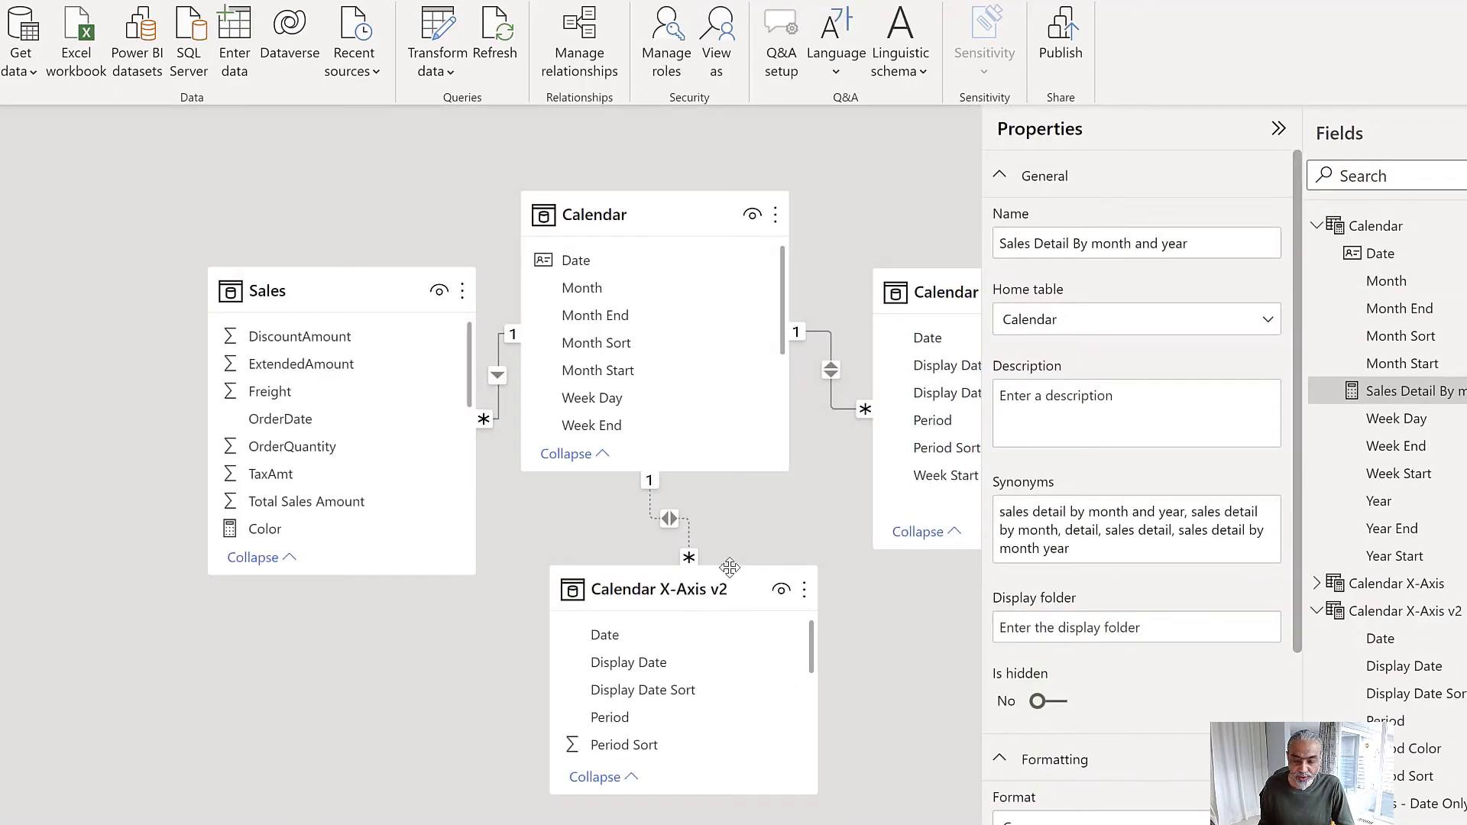
{"action": "double_click", "coordinate": [668, 517]}
{"action": "left_click", "coordinate": [382, 662]}
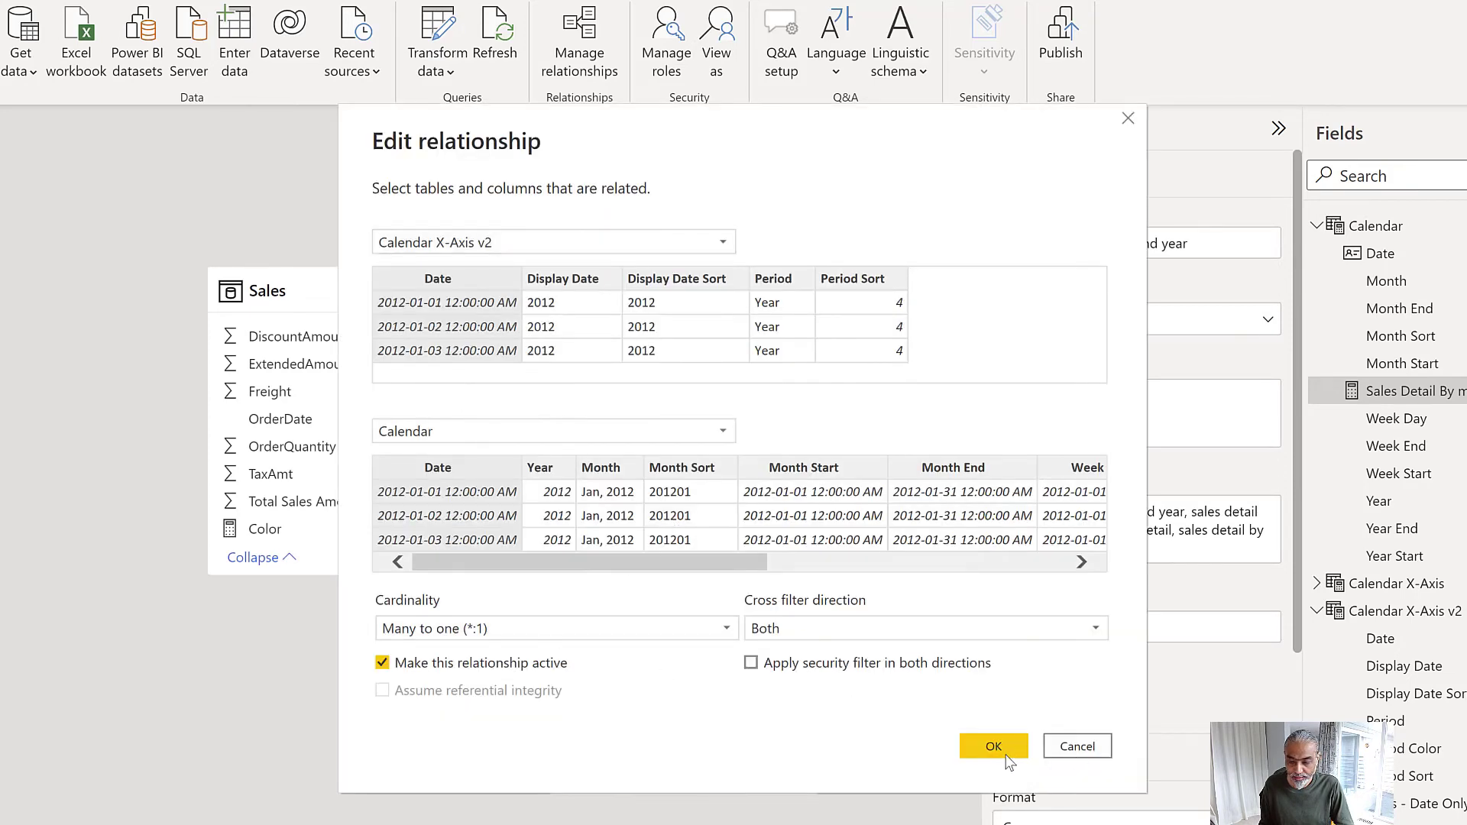
{"action": "left_click", "coordinate": [993, 747]}
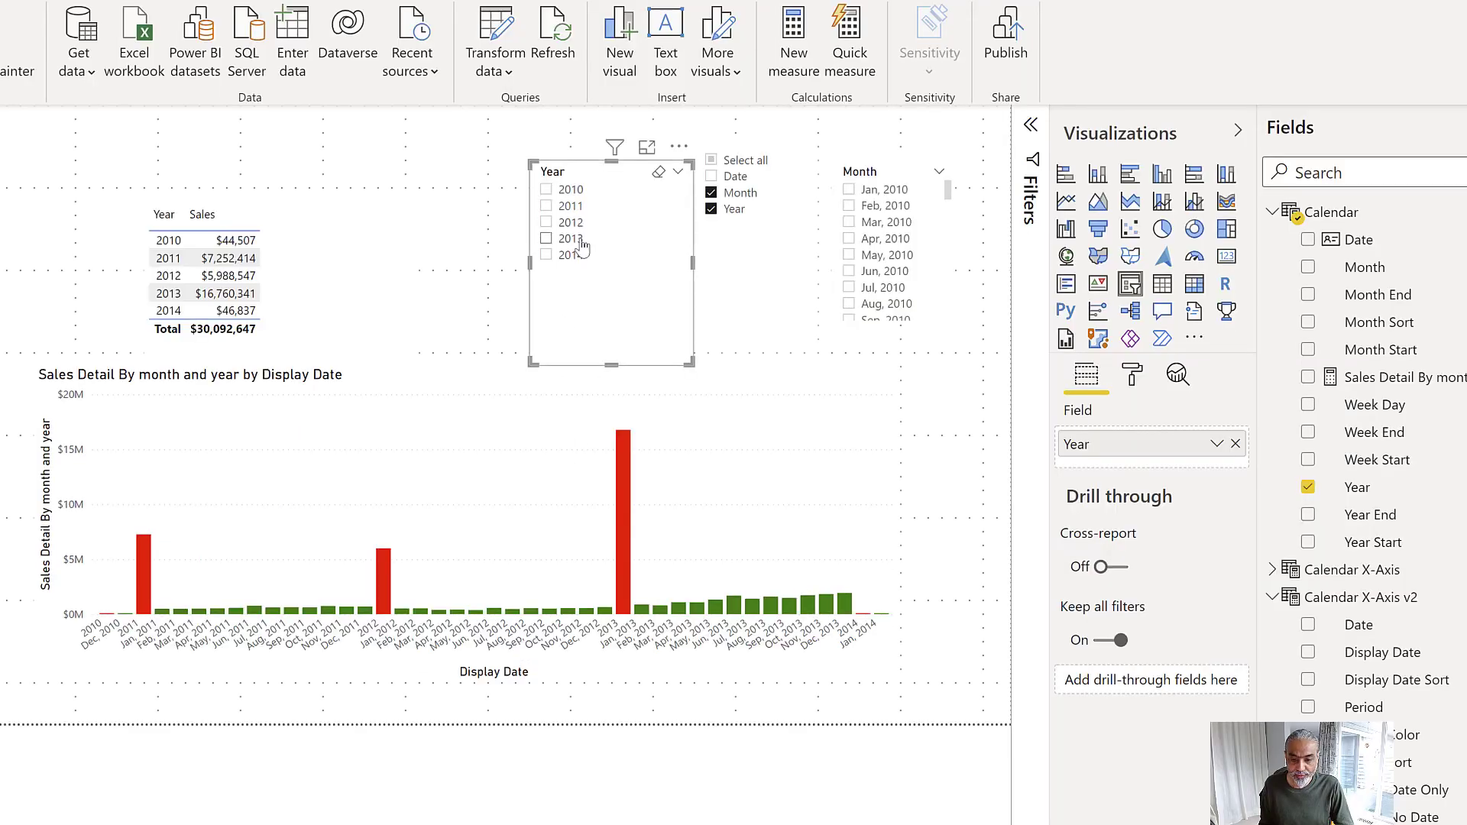
Check the chart for 2013 and 2012 with the Year slicer, and include Date in the Period slicer
{"action": "left_click", "coordinate": [582, 248]}
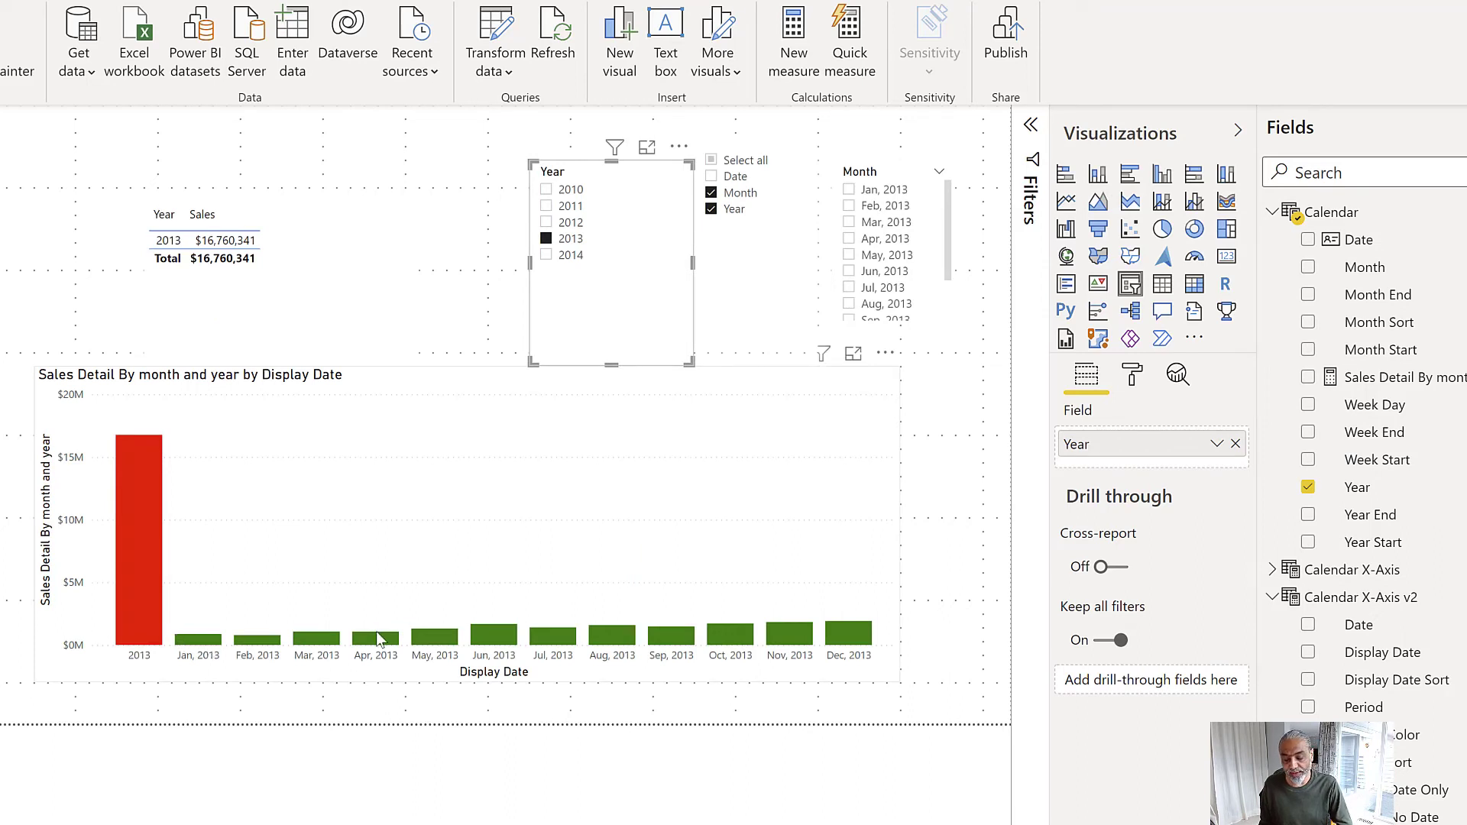
{"action": "left_click", "coordinate": [574, 224]}
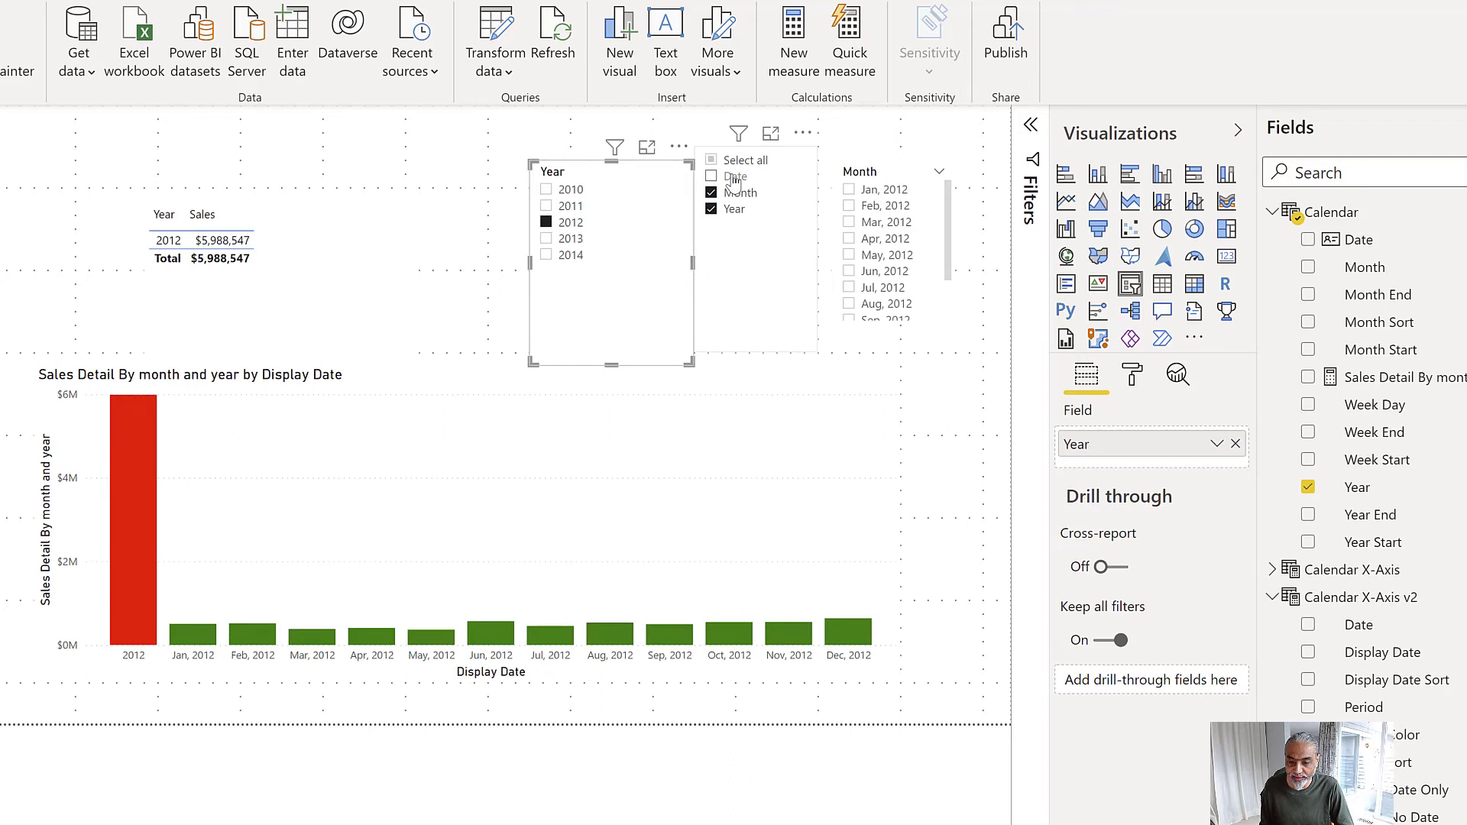
{"action": "left_click", "coordinate": [732, 177]}
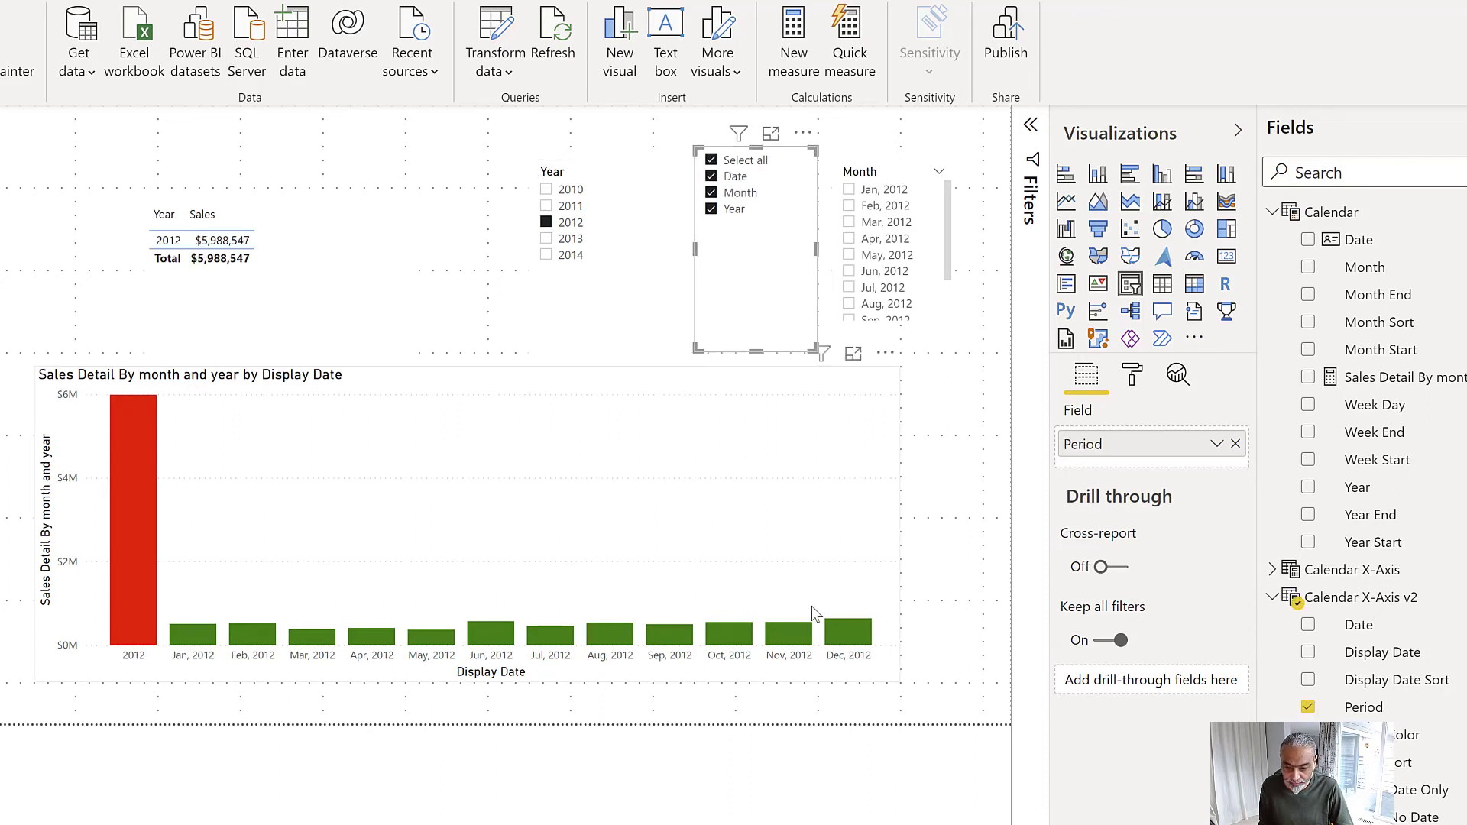
{"action": "mouse_move", "coordinate": [738, 133]}
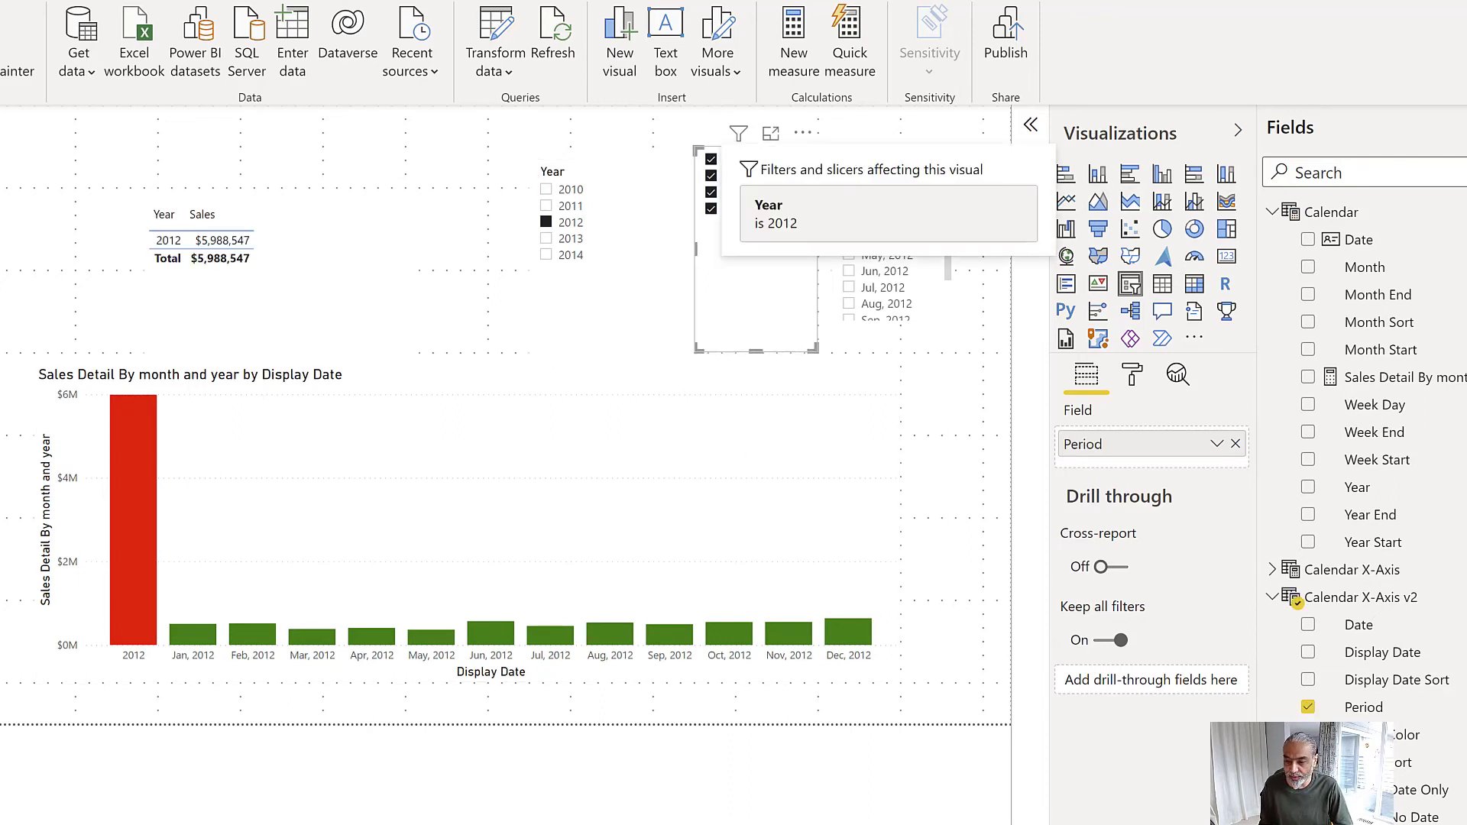
Review the measure's formula, make the relationship between Calendar X-Axis v2 and Calendar inactive in the data model, and return to the report
{"action": "left_click", "coordinate": [1451, 387]}
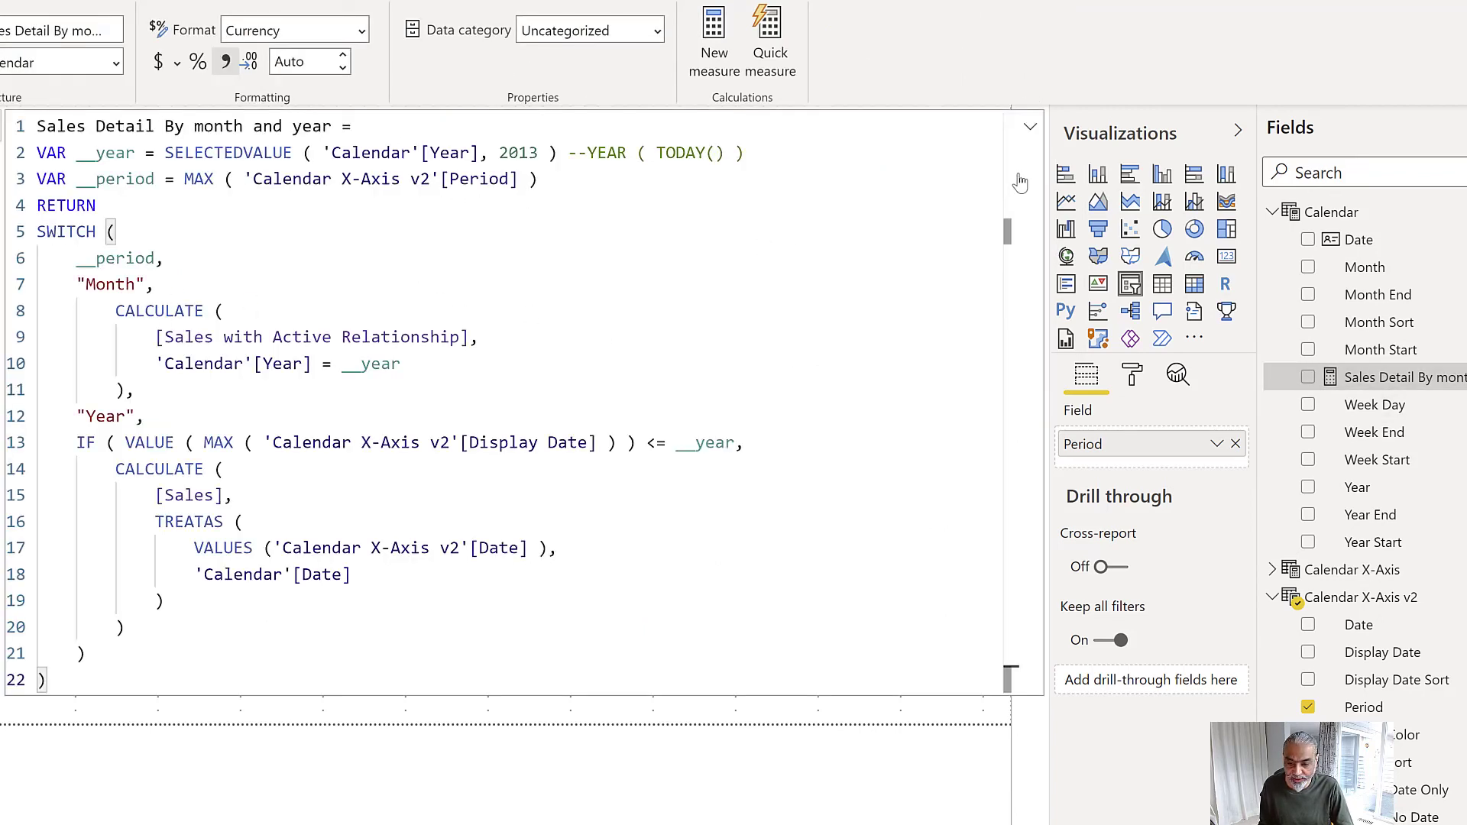
{"action": "left_click", "coordinate": [767, 713]}
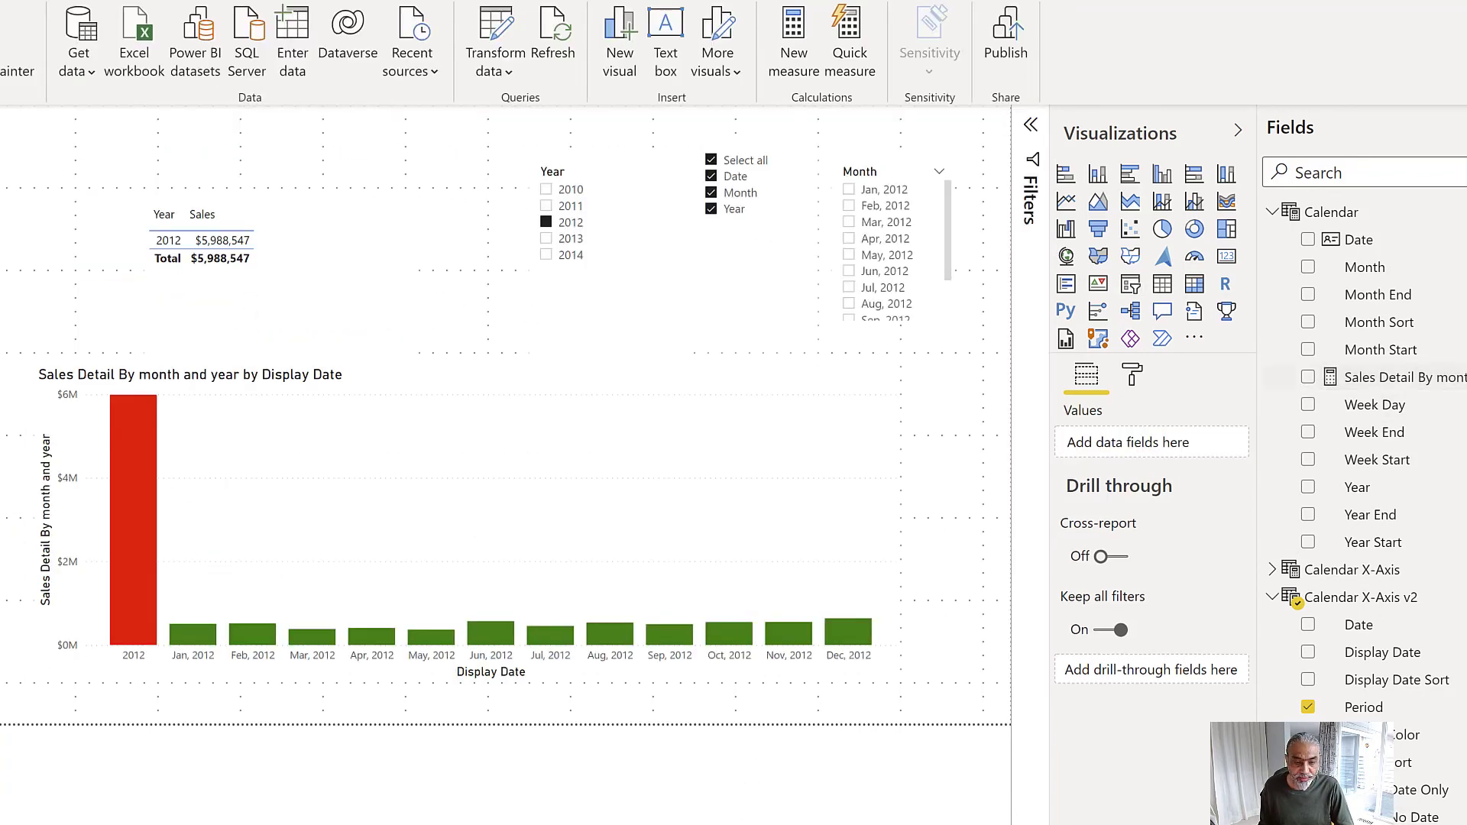
{"action": "left_click", "coordinate": [2, 210]}
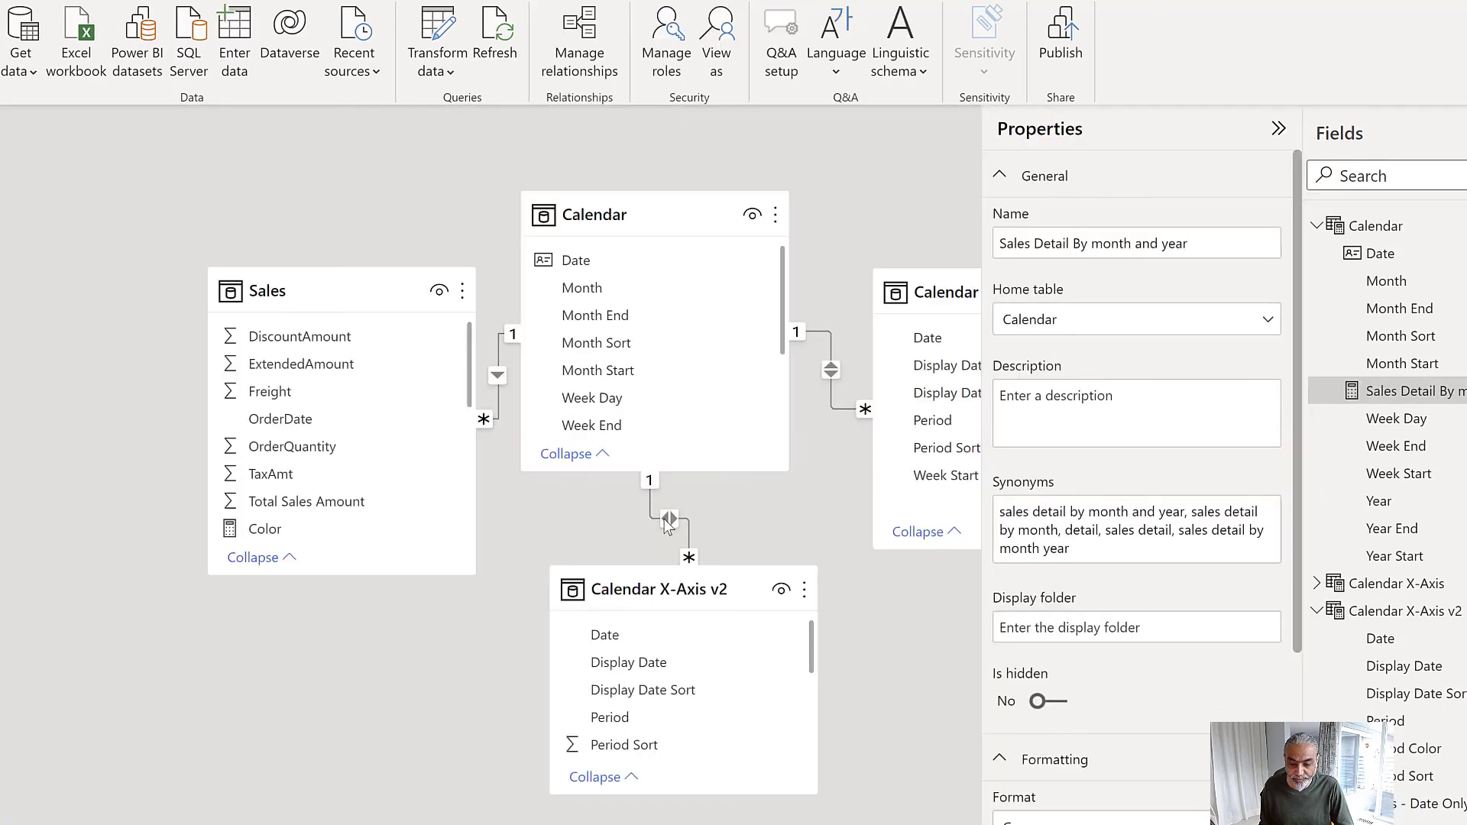
{"action": "double_click", "coordinate": [669, 520]}
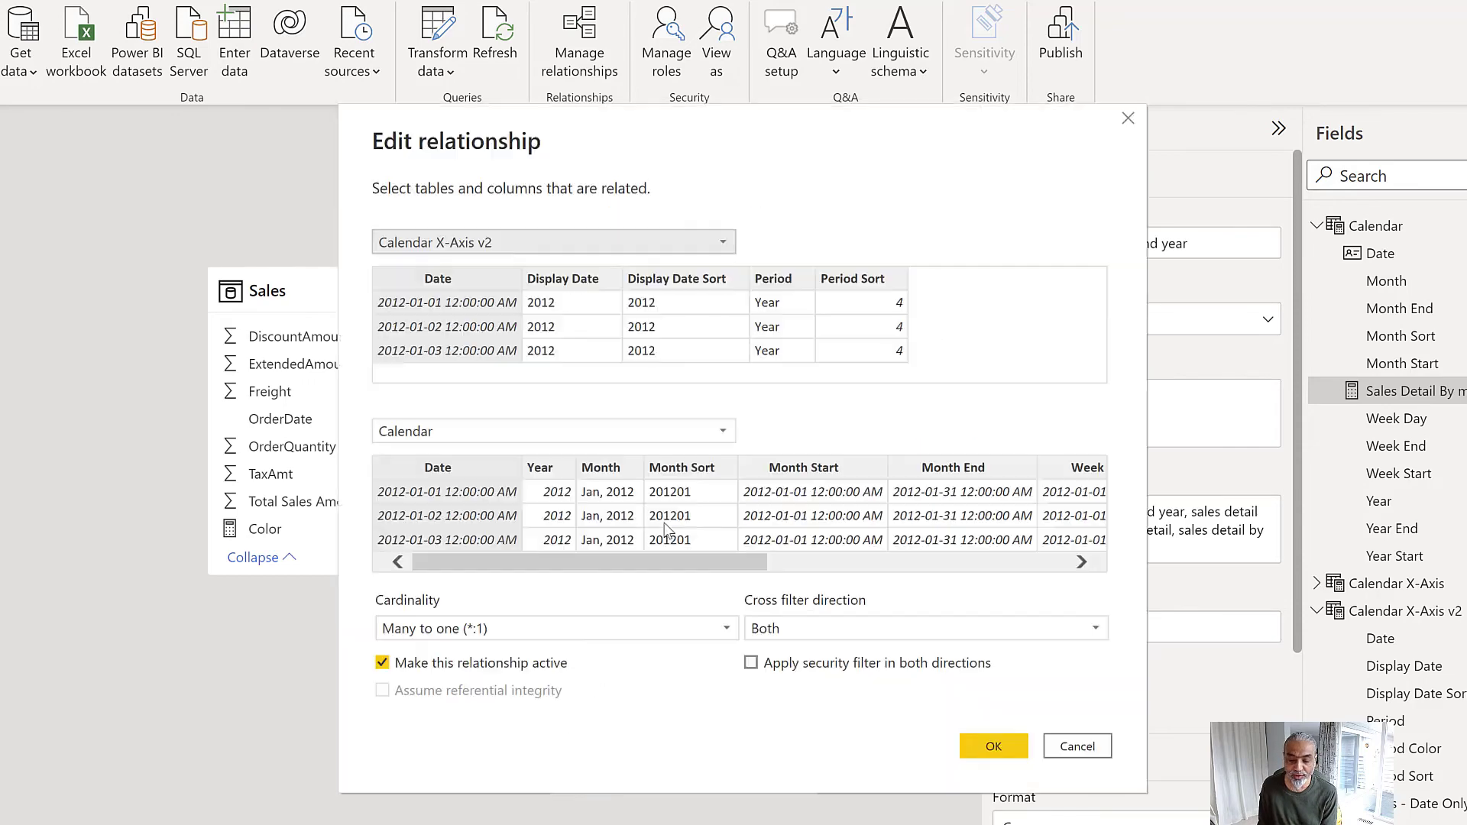
{"action": "left_click", "coordinate": [475, 666]}
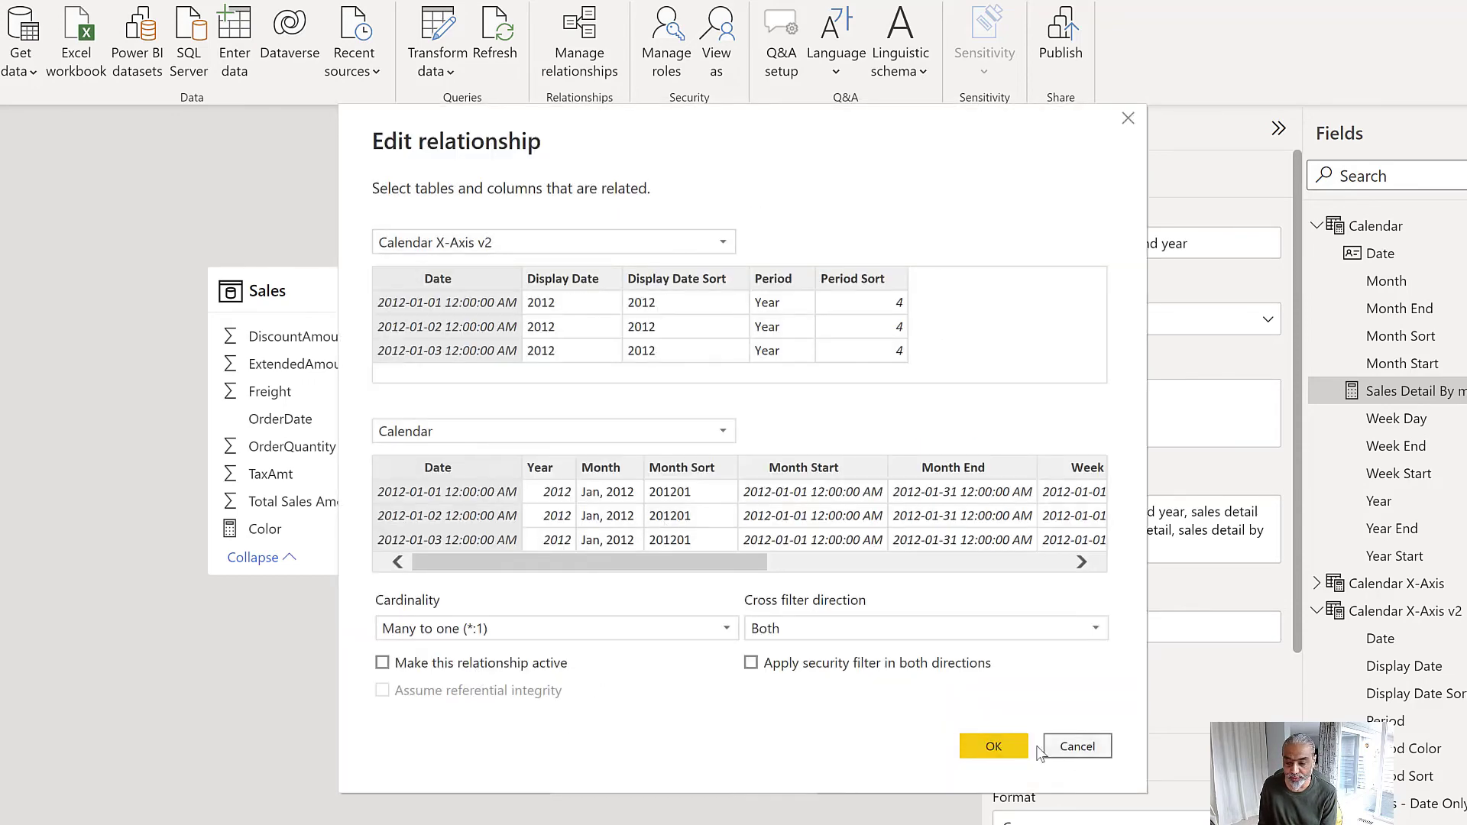
{"action": "left_click", "coordinate": [993, 745]}
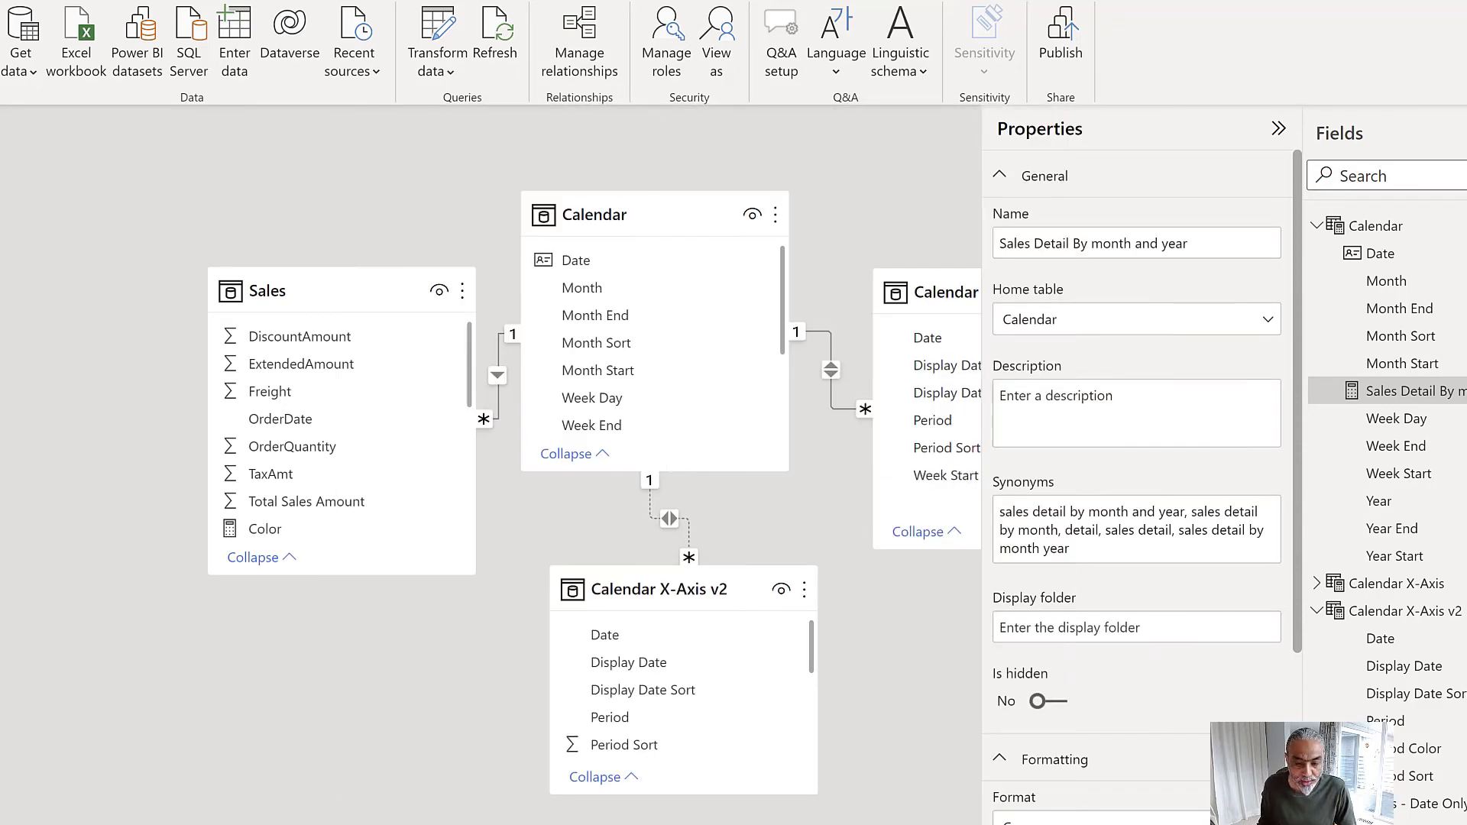
{"action": "left_click", "coordinate": [2, 131]}
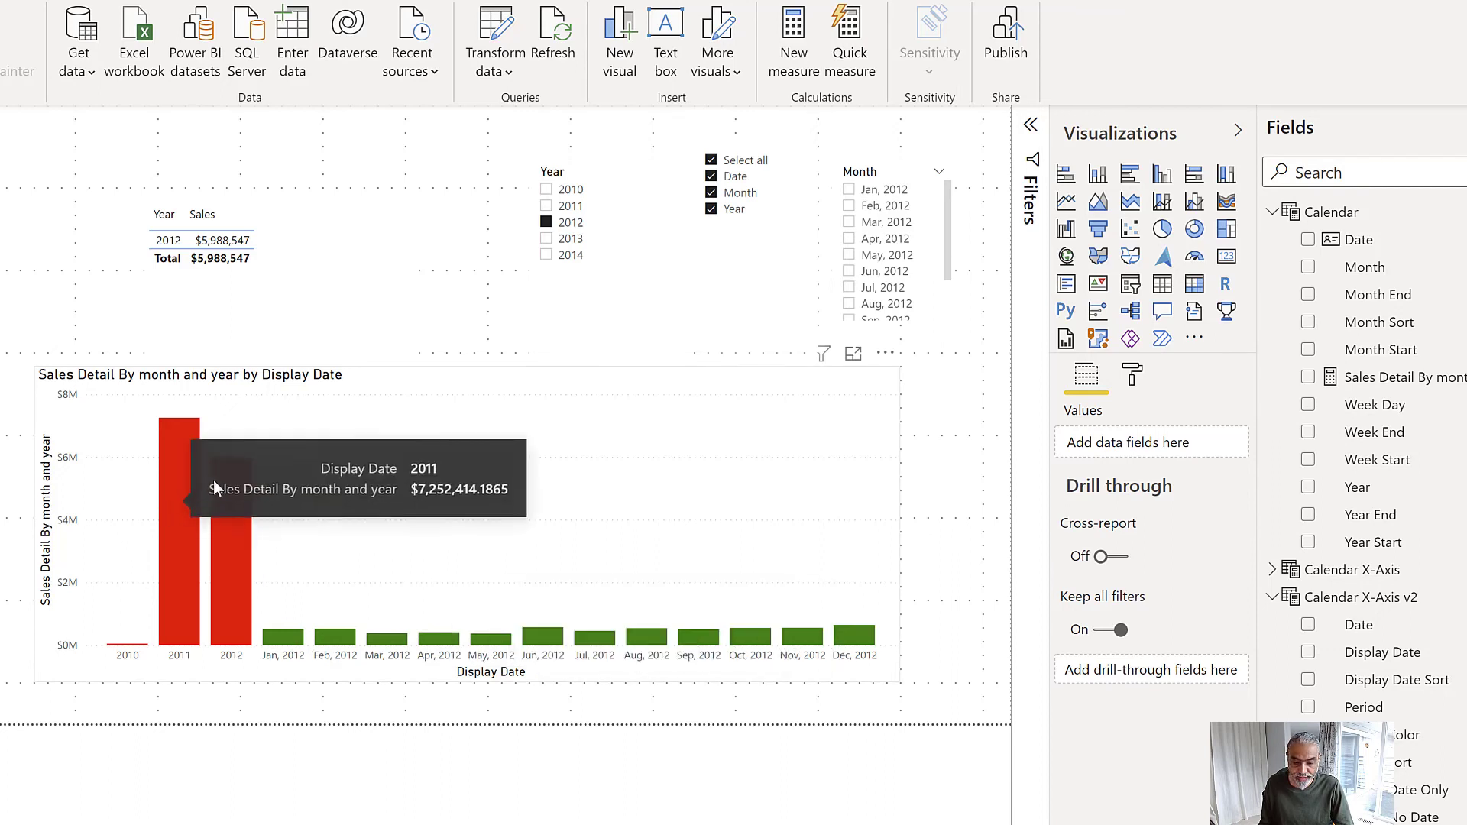
Change the measure's Year condition to a strict less-than comparison with __year, so only years before the selected one show totals
{"action": "mouse_move", "coordinate": [234, 579]}
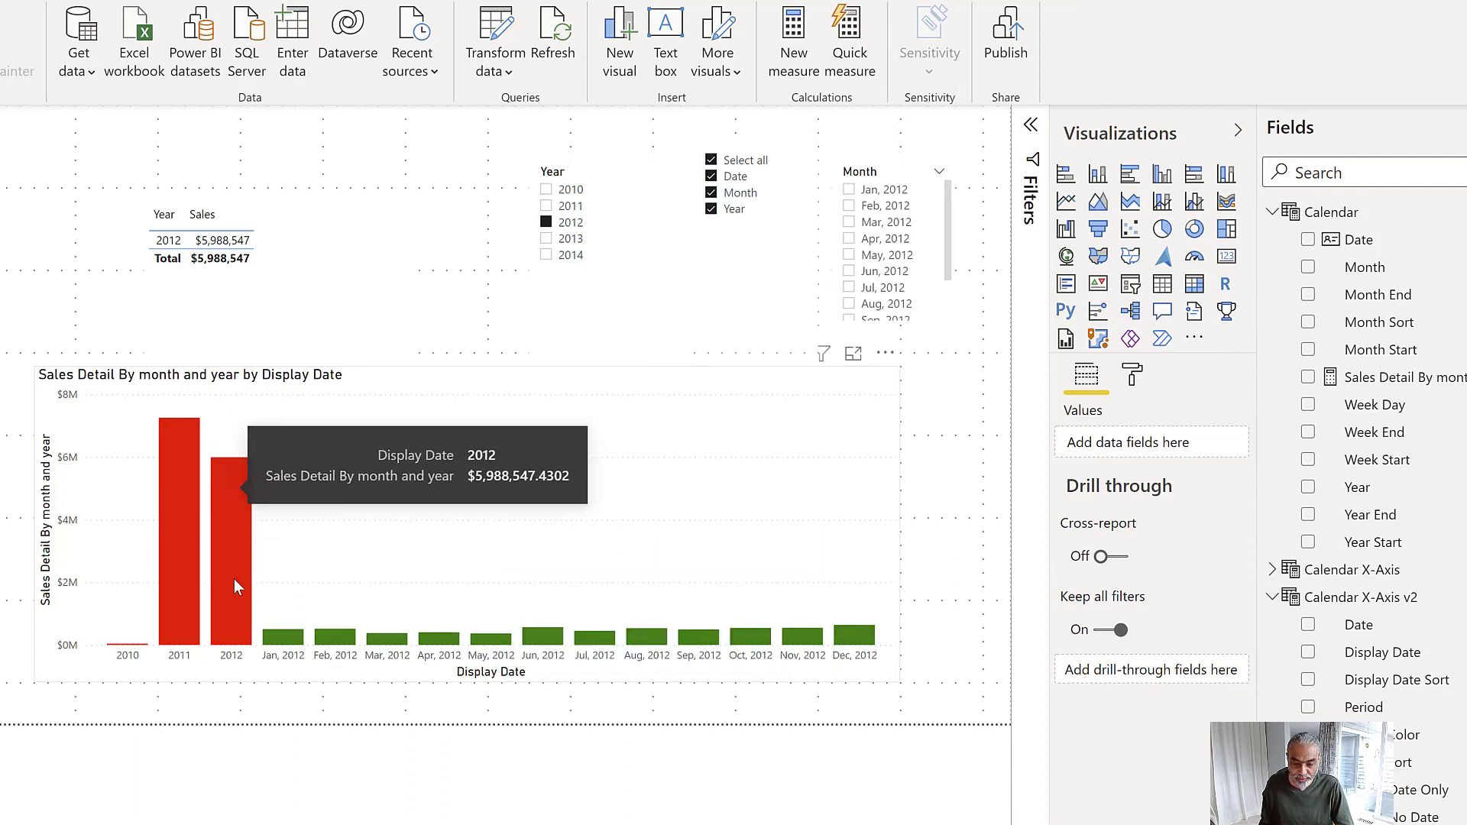
{"action": "left_click", "coordinate": [1404, 386]}
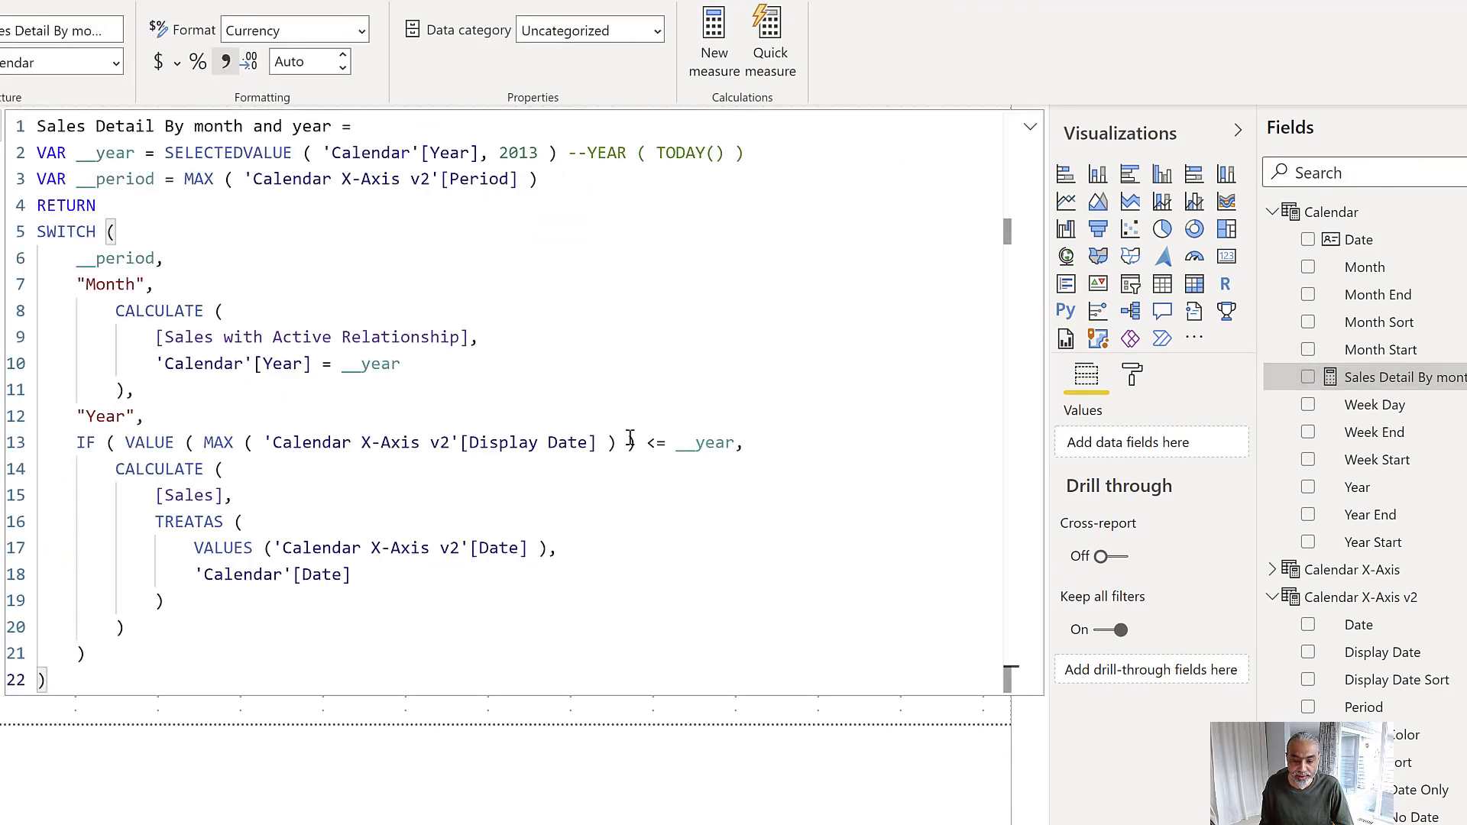
{"action": "double_click", "coordinate": [659, 443]}
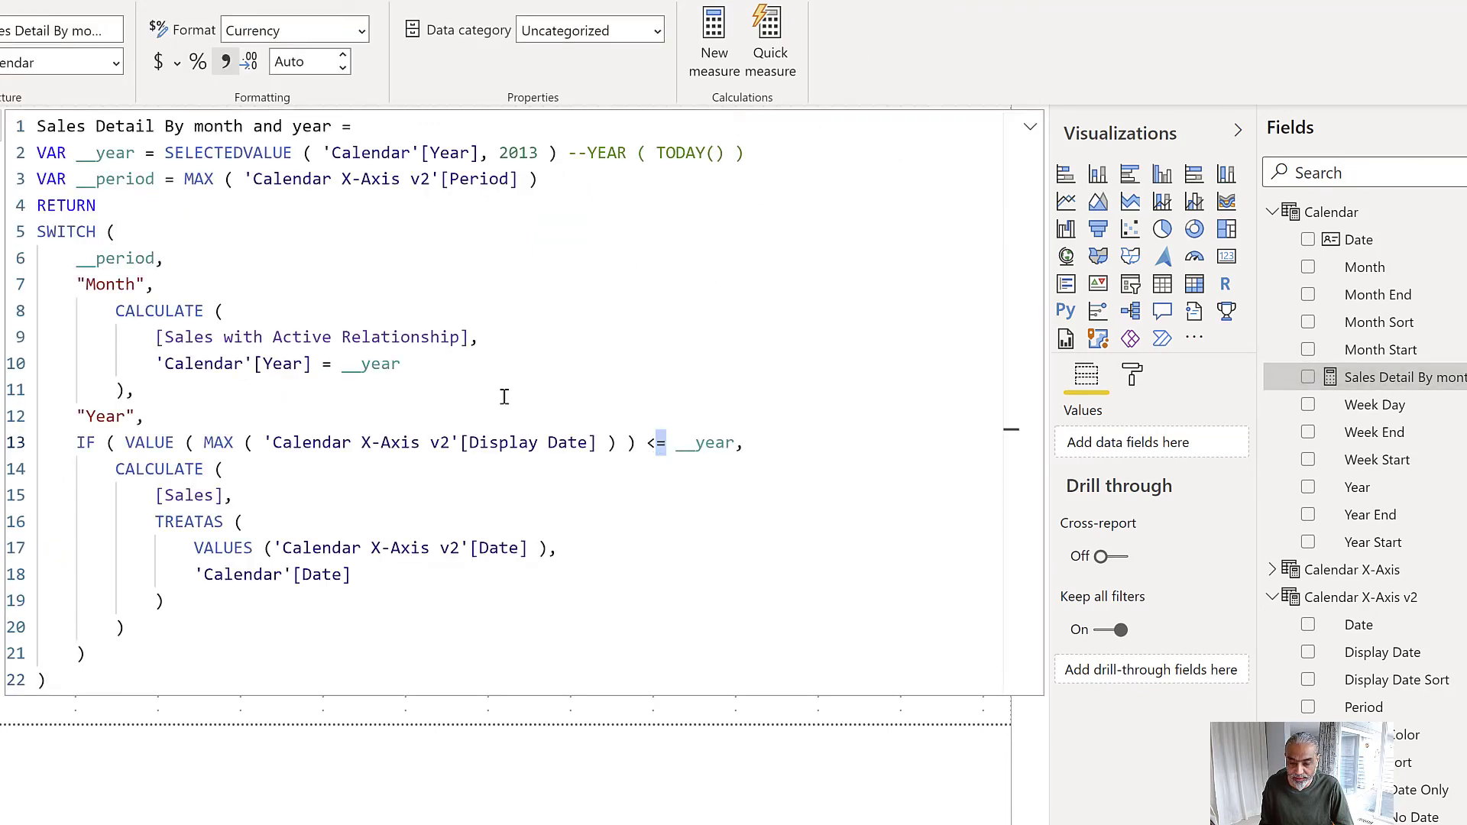
{"action": "key", "text": "BackSpace"}
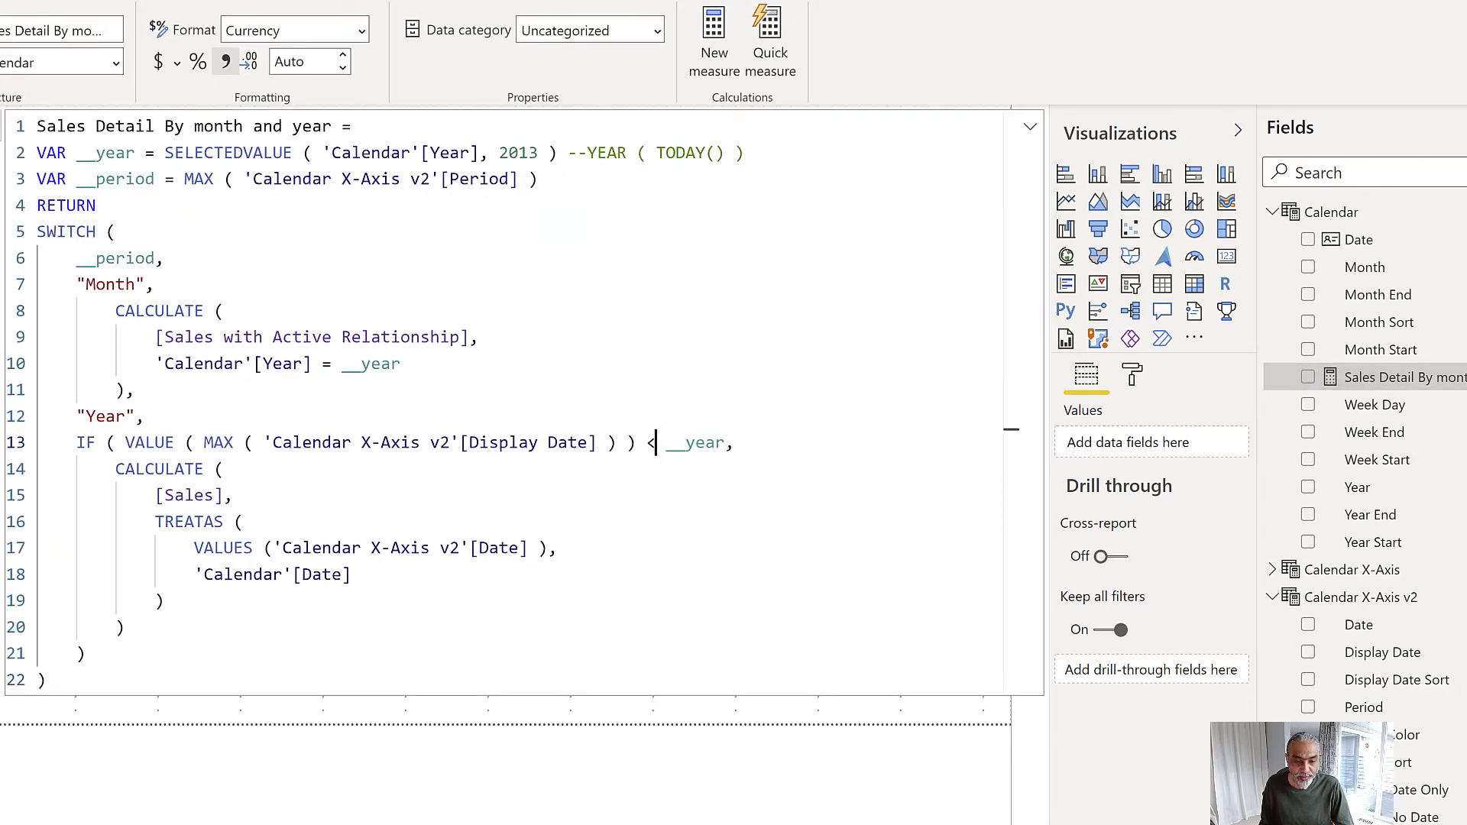
{"action": "left_click", "coordinate": [650, 721]}
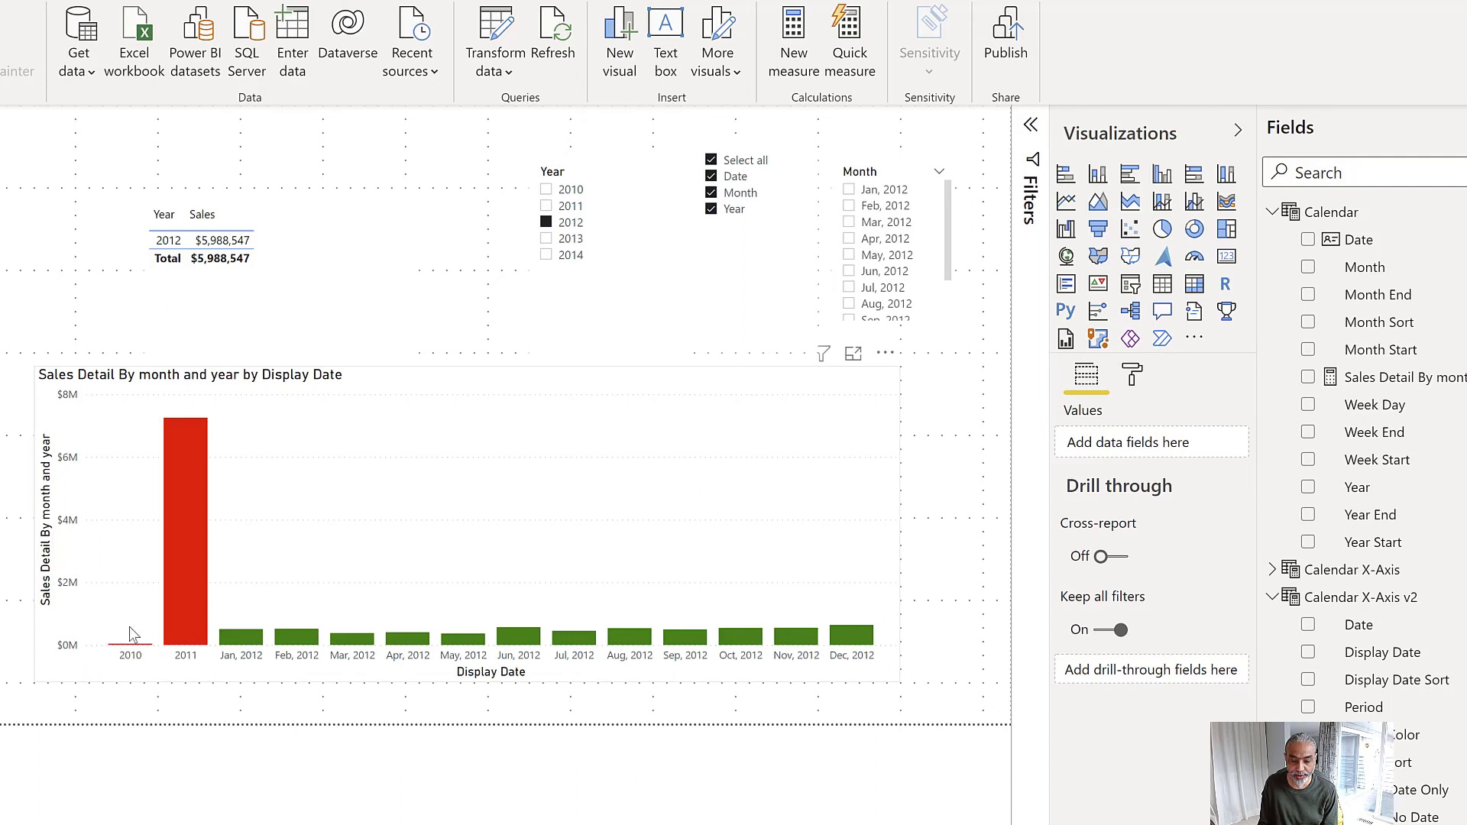
Check the revised chart for 2014 and 2013 with the Year slicer
{"action": "left_click", "coordinate": [575, 264]}
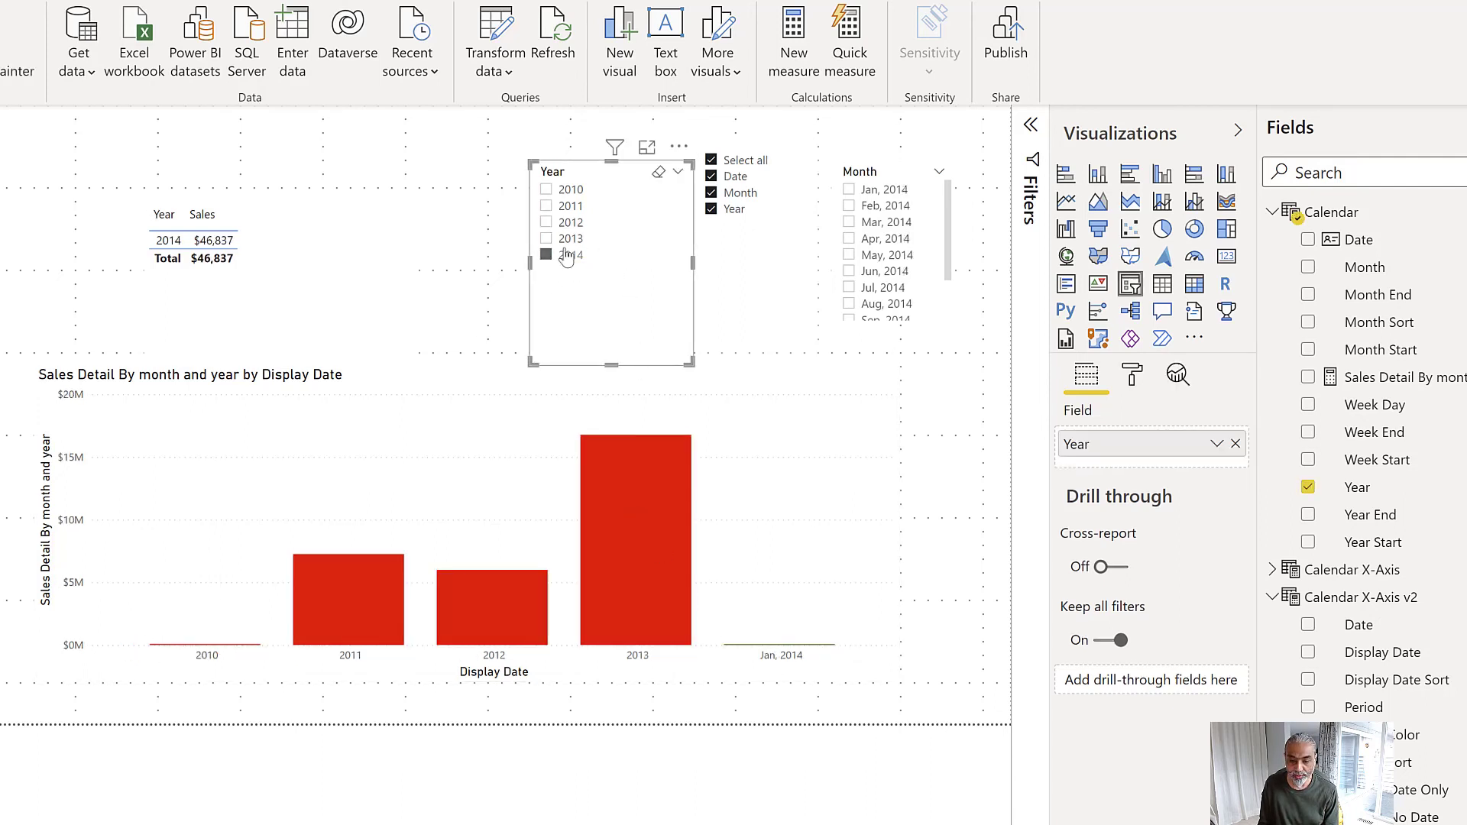
{"action": "left_click", "coordinate": [564, 242]}
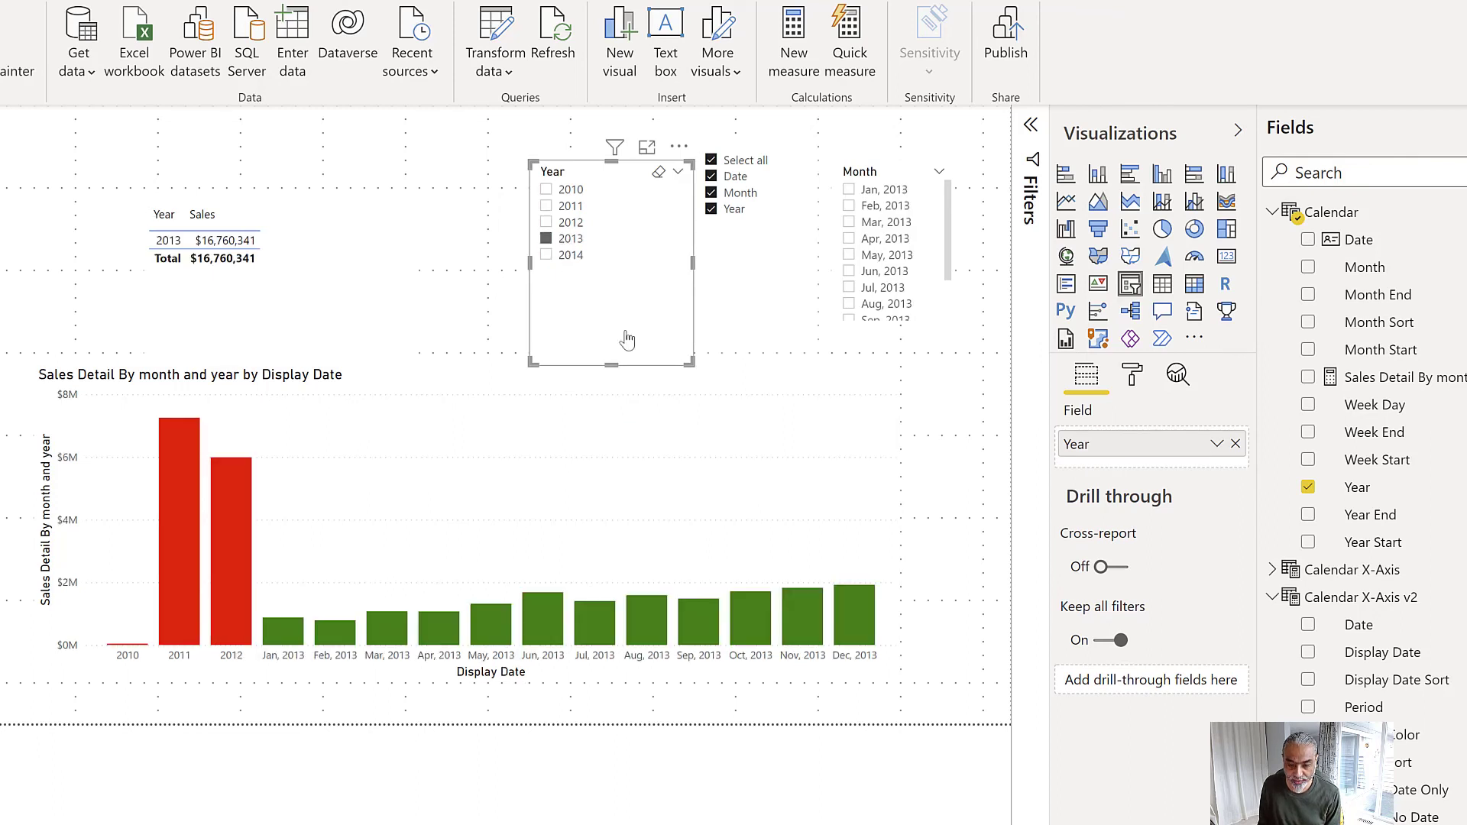